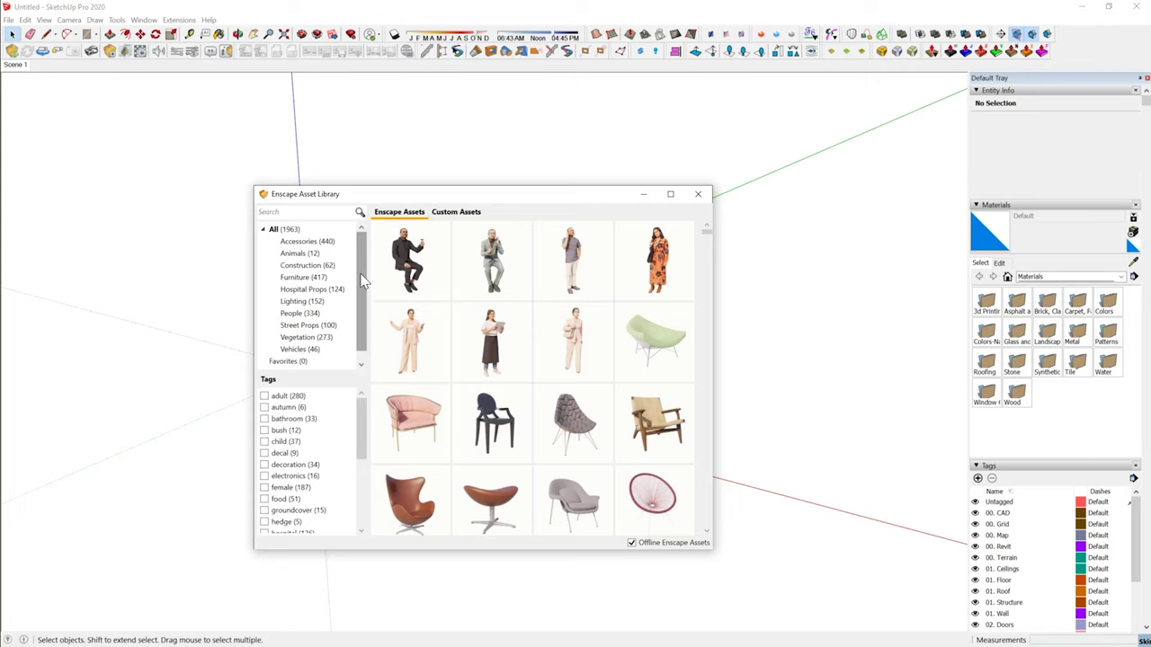
- Open the Enscape library's custom assets and accept the default Enscape\Assets\Projects project directory
{"action": "mouse_move", "coordinate": [513, 261]}
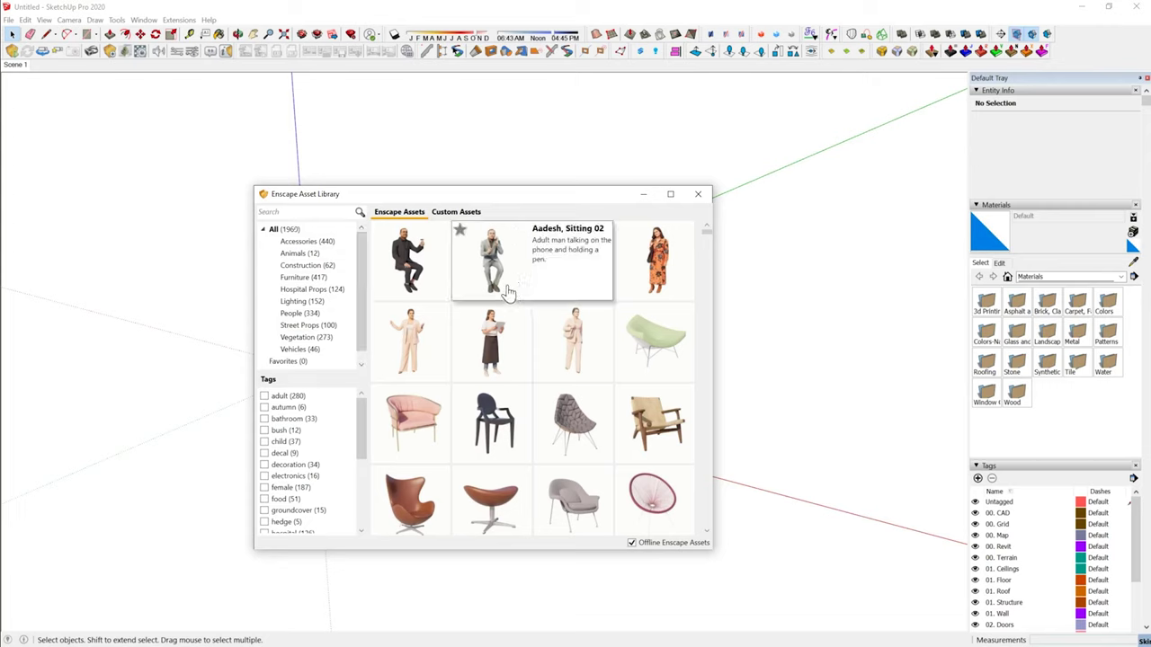
{"action": "left_click", "coordinate": [456, 213]}
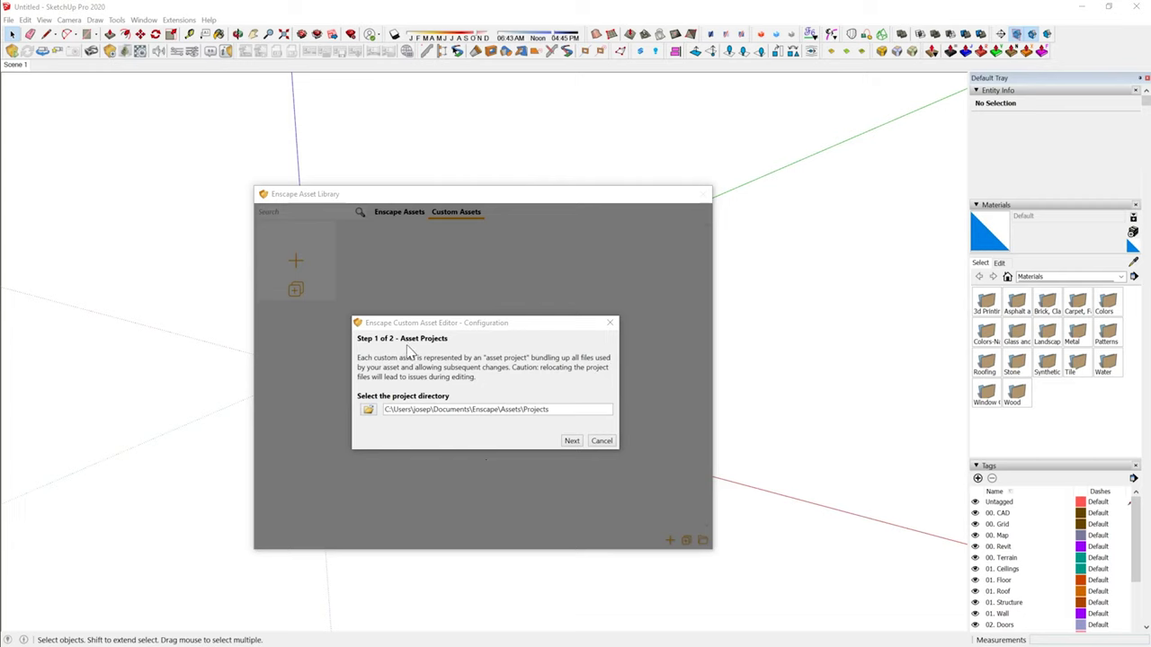
{"action": "left_click_drag", "start_coordinate": [549, 409], "coordinate": [385, 415]}
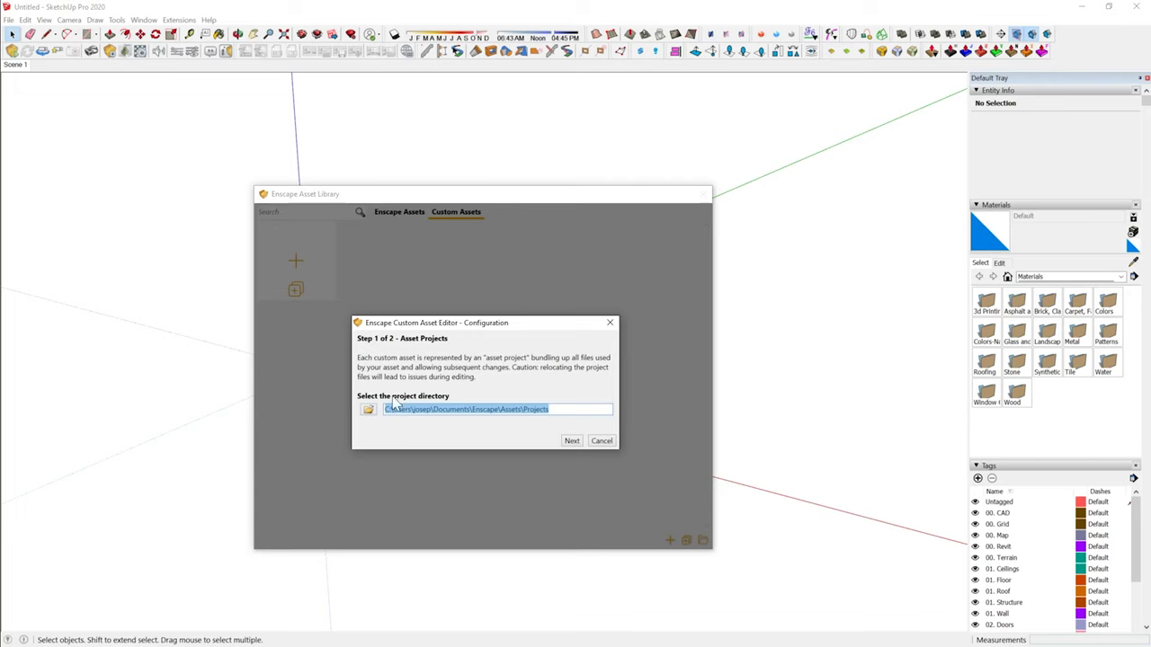
{"action": "left_click", "coordinate": [570, 441]}
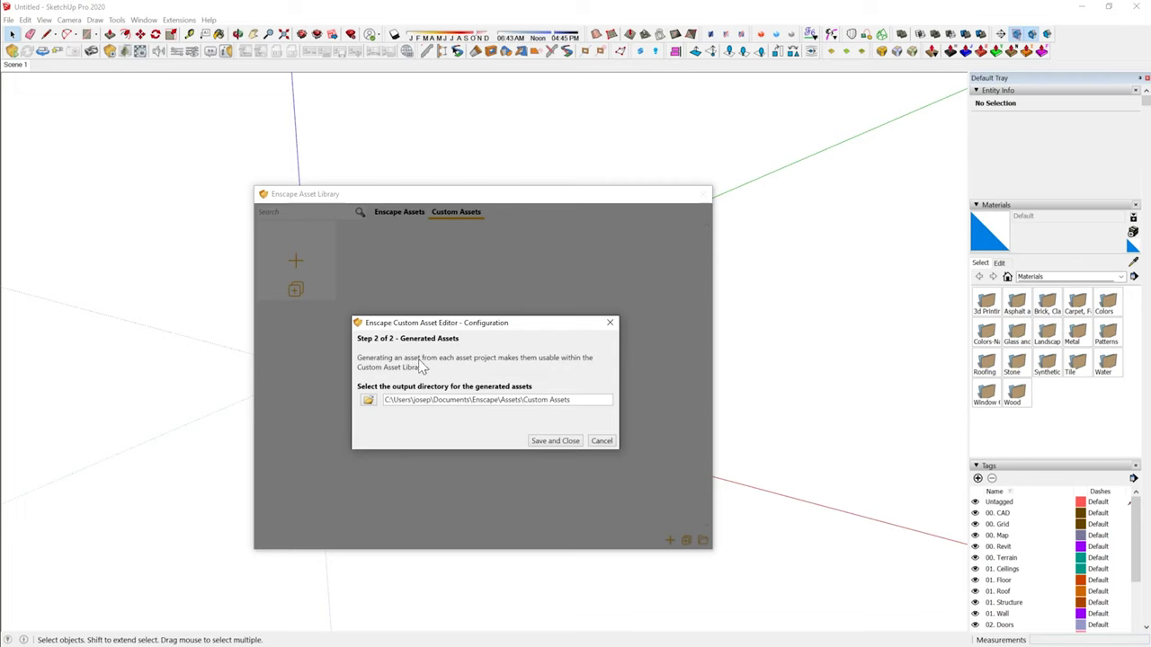
- Keep Enscape\Assets\Custom Assets as the output directory for generated assets and save the configuration
{"action": "left_click_drag", "start_coordinate": [571, 399], "coordinate": [373, 399]}
{"action": "left_click", "coordinate": [572, 401]}
{"action": "left_click_drag", "start_coordinate": [501, 399], "coordinate": [512, 399]}
{"action": "double_click", "coordinate": [525, 400]}
{"action": "left_click", "coordinate": [572, 401]}
{"action": "left_click_drag", "start_coordinate": [550, 400], "coordinate": [527, 399]}
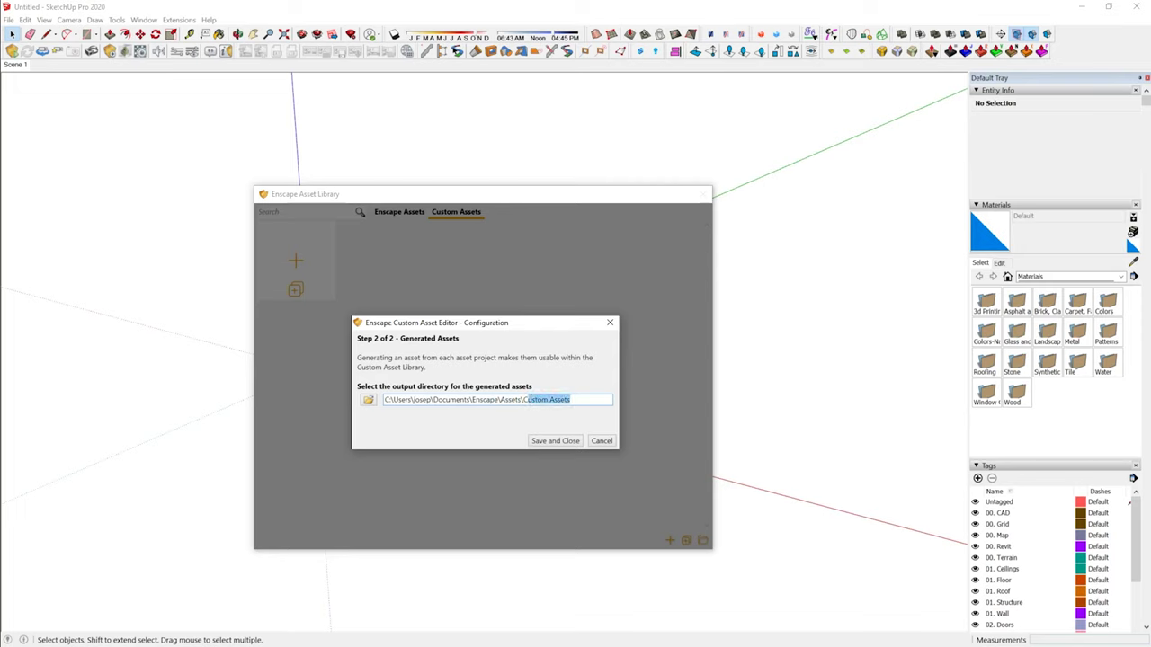
{"action": "left_click", "coordinate": [580, 402]}
{"action": "left_click", "coordinate": [555, 441]}
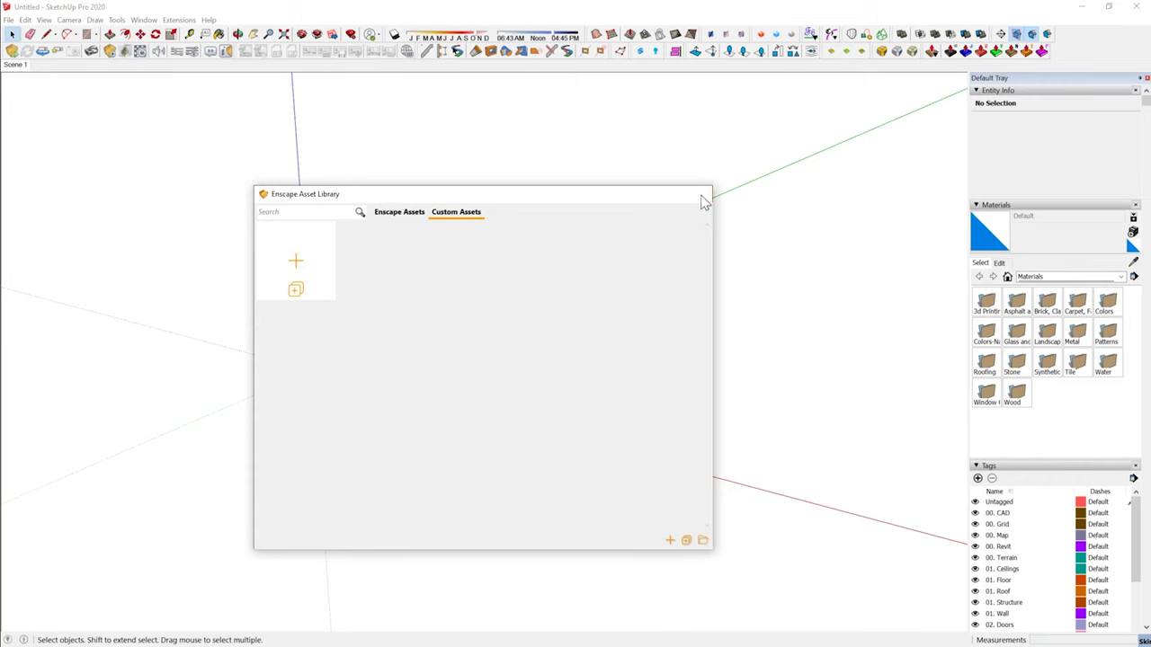
- Close the asset library and search 3D Warehouse for "avi chair"
{"action": "left_click", "coordinate": [702, 195]}
{"action": "left_click", "coordinate": [151, 20]}
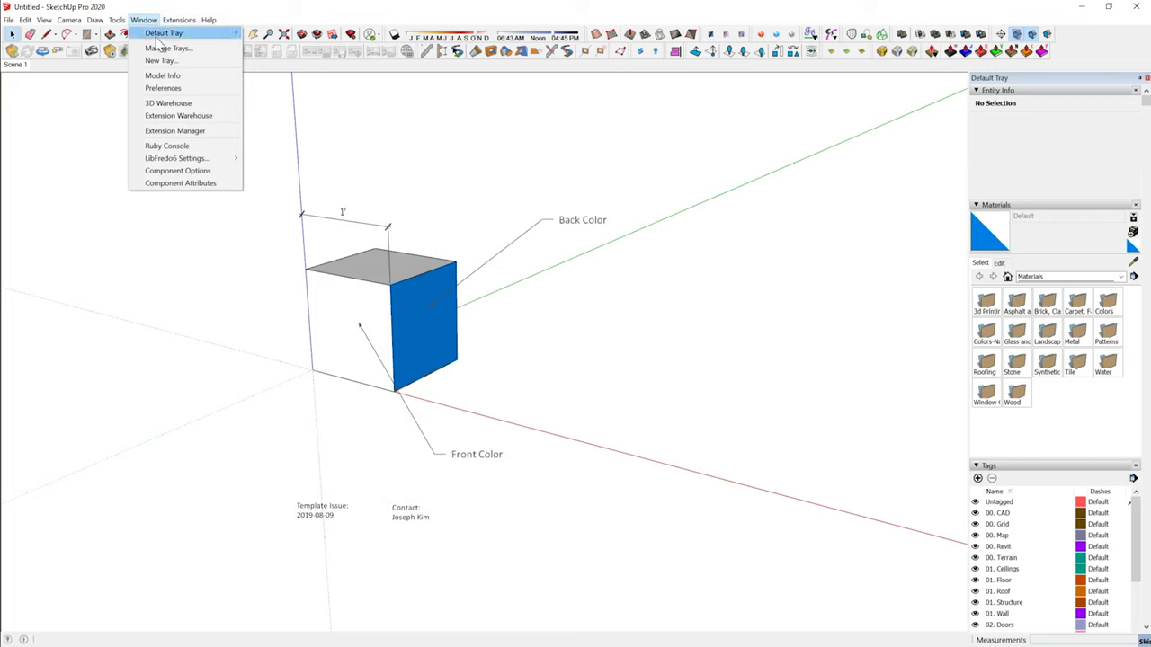
{"action": "left_click", "coordinate": [167, 104]}
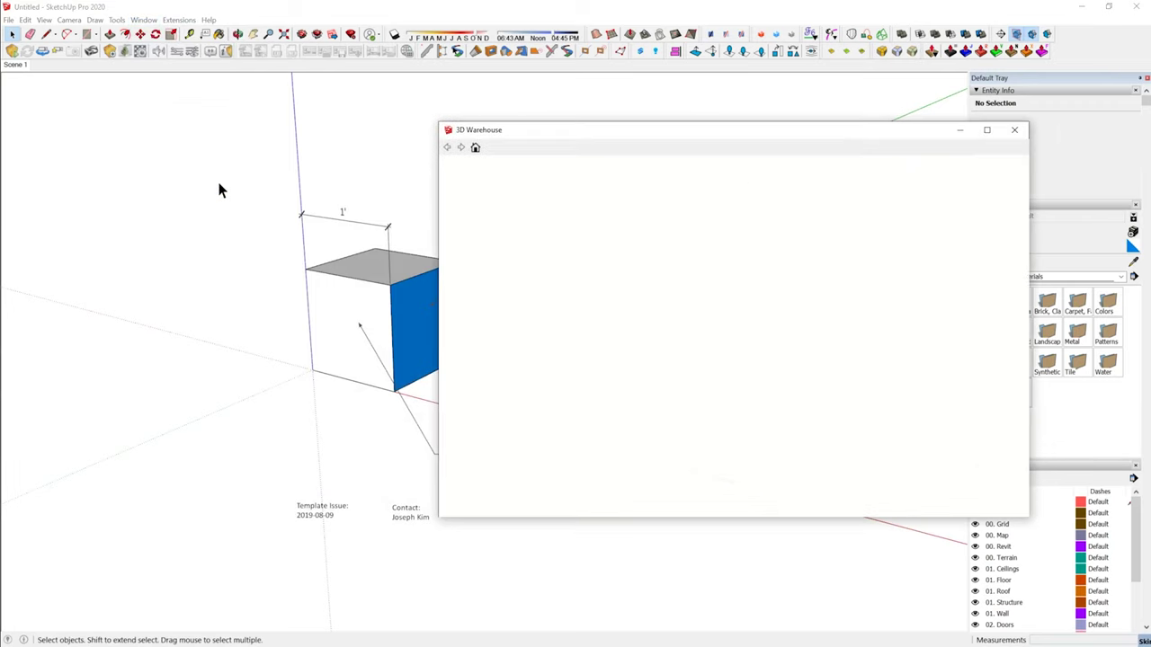
{"action": "left_click_drag", "start_coordinate": [648, 135], "coordinate": [451, 148]}
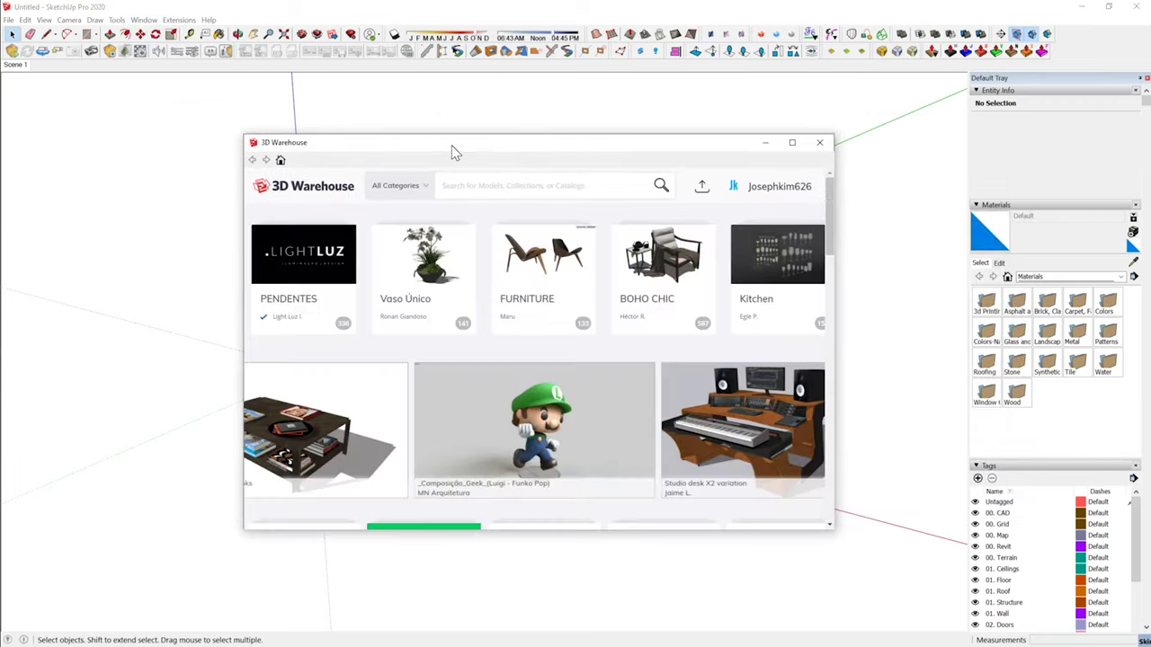
{"action": "left_click", "coordinate": [443, 185]}
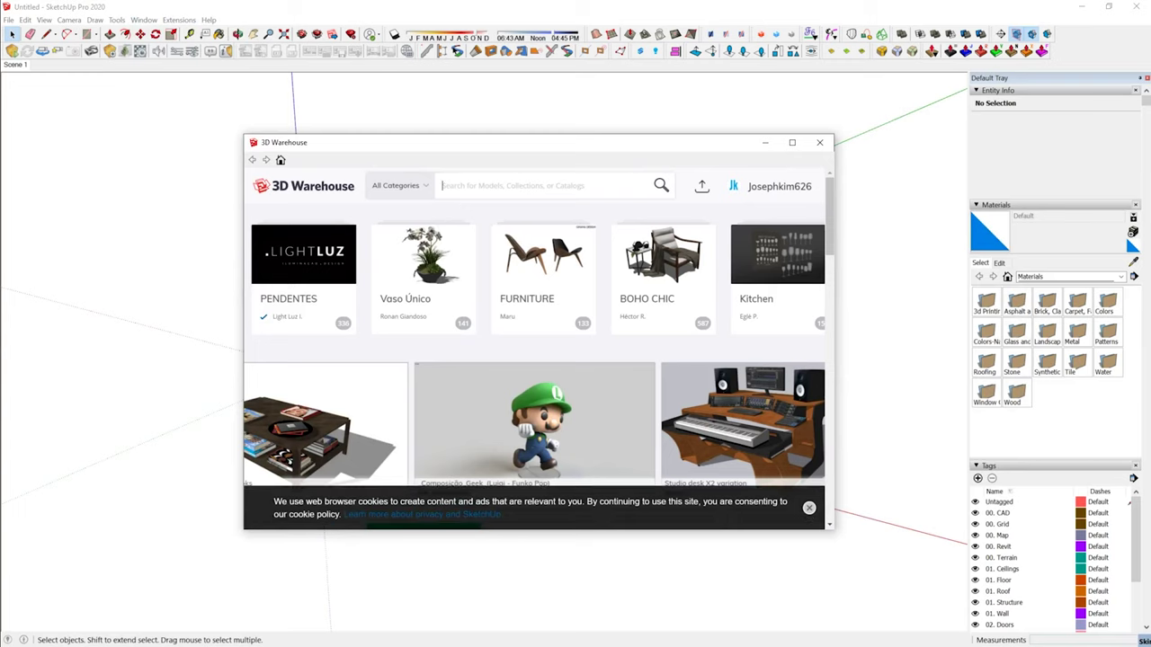
{"action": "type", "text": "avi chair"}
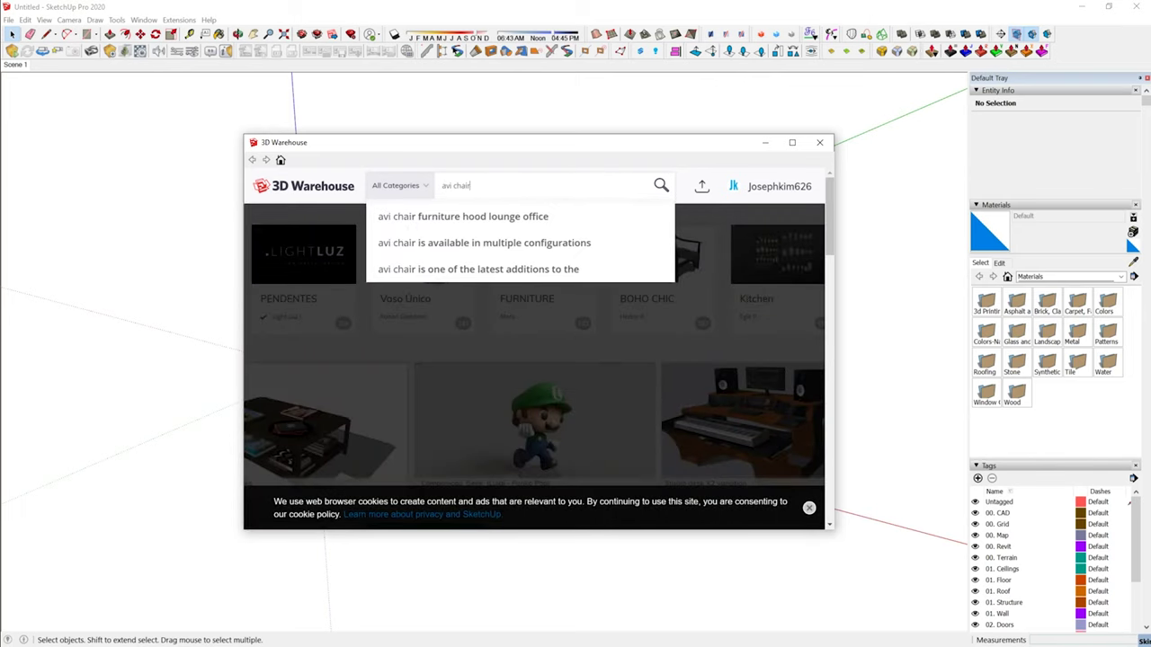
{"action": "key", "text": "Return"}
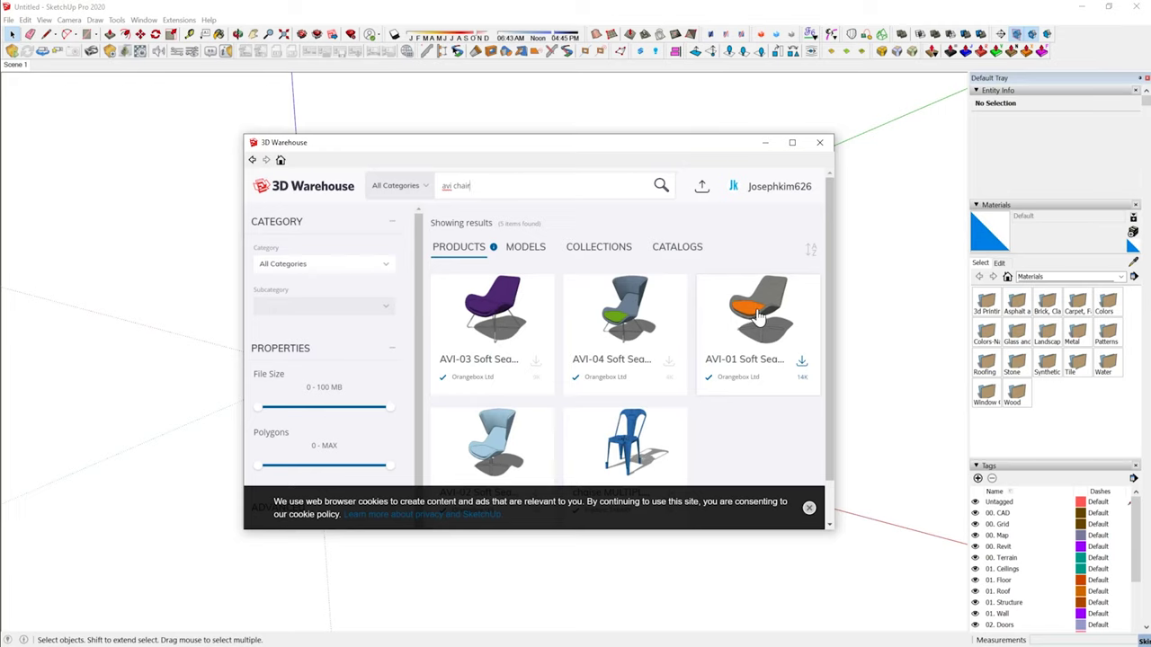
- Review the AVI-01 Soft Seating product page and download that chair directly into the SketchUp model
{"action": "left_click", "coordinate": [746, 359]}
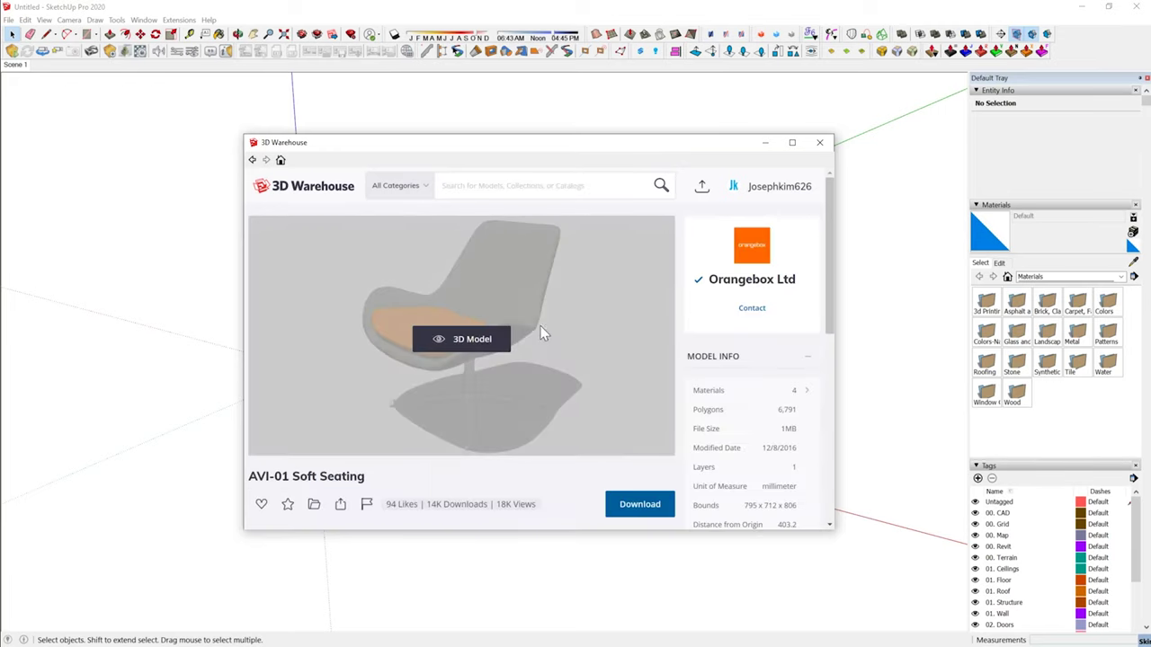
{"action": "left_click", "coordinate": [253, 160]}
{"action": "left_click", "coordinate": [801, 364]}
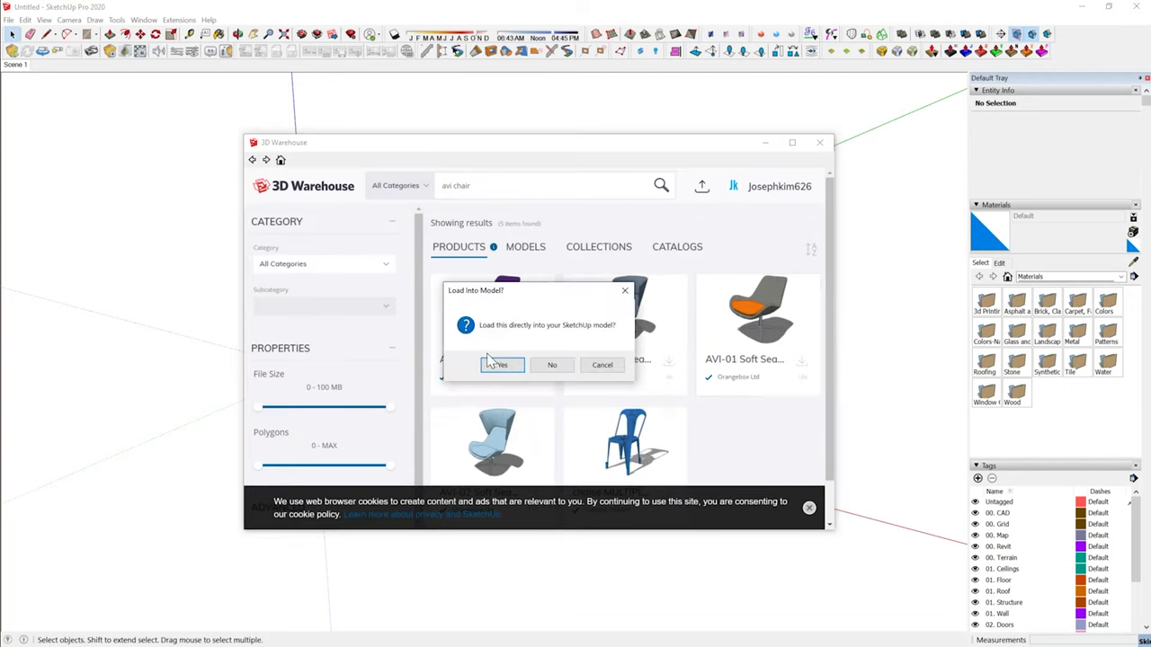
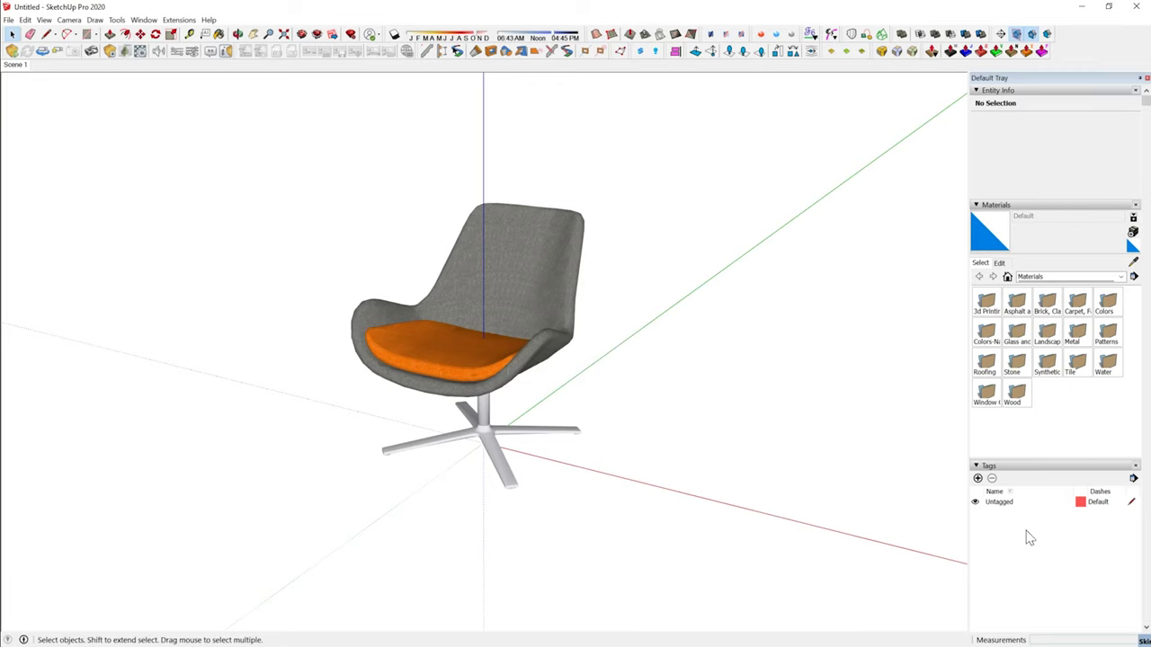
- List the materials used in the model and examine the chair's hidden geometry
{"action": "middle_click_drag", "start_coordinate": [489, 359], "coordinate": [538, 328]}
{"action": "left_click", "coordinate": [1007, 276]}
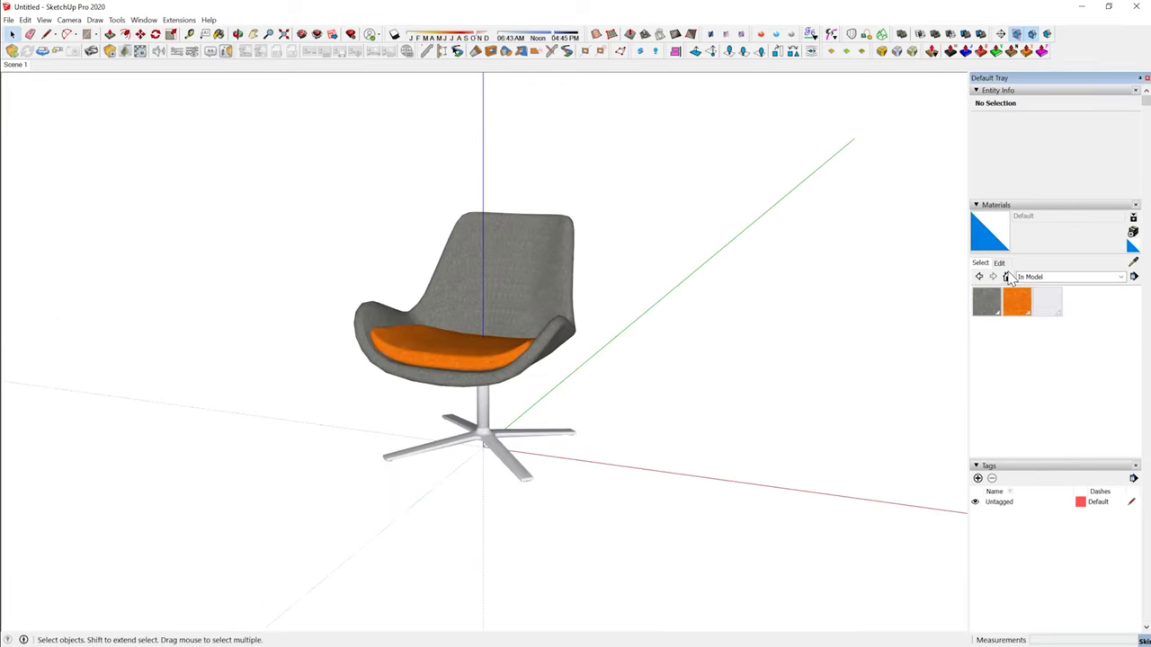
{"action": "middle_click_drag", "start_coordinate": [430, 333], "coordinate": [728, 371]}
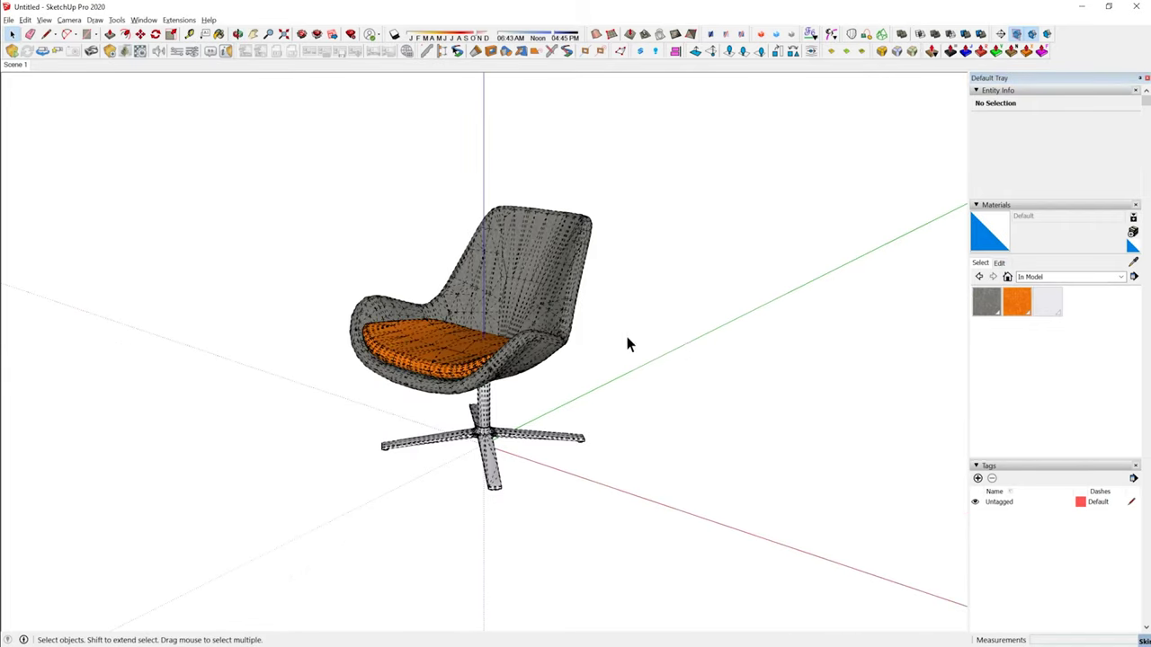
{"action": "mouse_move", "coordinate": [500, 333]}
{"action": "middle_mouse_down"}
{"action": "mouse_move", "coordinate": [81, 303]}
{"action": "mouse_move", "coordinate": [475, 329]}
{"action": "mouse_move", "coordinate": [506, 321]}
{"action": "mouse_move", "coordinate": [486, 278]}
{"action": "mouse_move", "coordinate": [206, 303]}
{"action": "mouse_move", "coordinate": [504, 321]}
{"action": "mouse_move", "coordinate": [632, 407]}
{"action": "mouse_move", "coordinate": [503, 267]}
{"action": "mouse_move", "coordinate": [282, 175]}
{"action": "mouse_move", "coordinate": [193, 295]}
{"action": "mouse_move", "coordinate": [511, 289]}
{"action": "mouse_move", "coordinate": [521, 273]}
{"action": "mouse_move", "coordinate": [206, 303]}
{"action": "mouse_move", "coordinate": [491, 345]}
{"action": "middle_mouse_up"}
- Inside the chair component, group all connected geometry of the orange seat cushion
{"action": "double_click", "coordinate": [486, 343]}
{"action": "scroll", "coordinate": [478, 360], "scroll_direction": "up", "scroll_amount": 3}
{"action": "middle_click_drag", "start_coordinate": [487, 364], "coordinate": [481, 304]}
{"action": "left_click", "coordinate": [546, 275]}
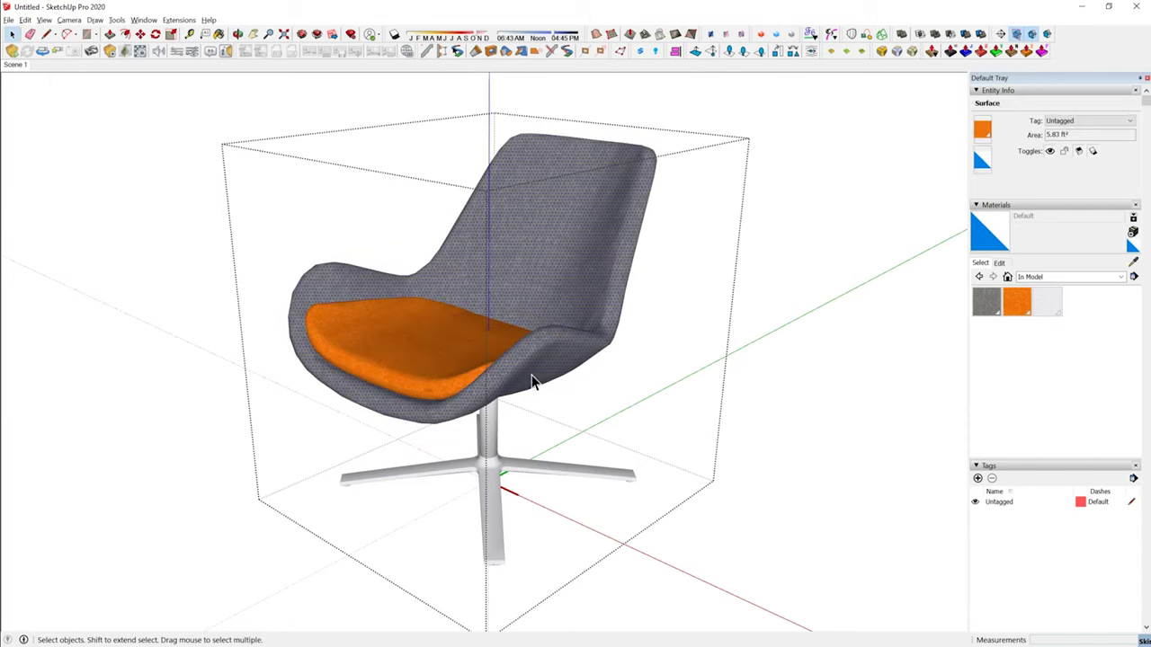
{"action": "left_click", "coordinate": [498, 487]}
{"action": "left_click", "coordinate": [520, 306]}
{"action": "middle_click_drag", "start_coordinate": [545, 316], "coordinate": [470, 344]}
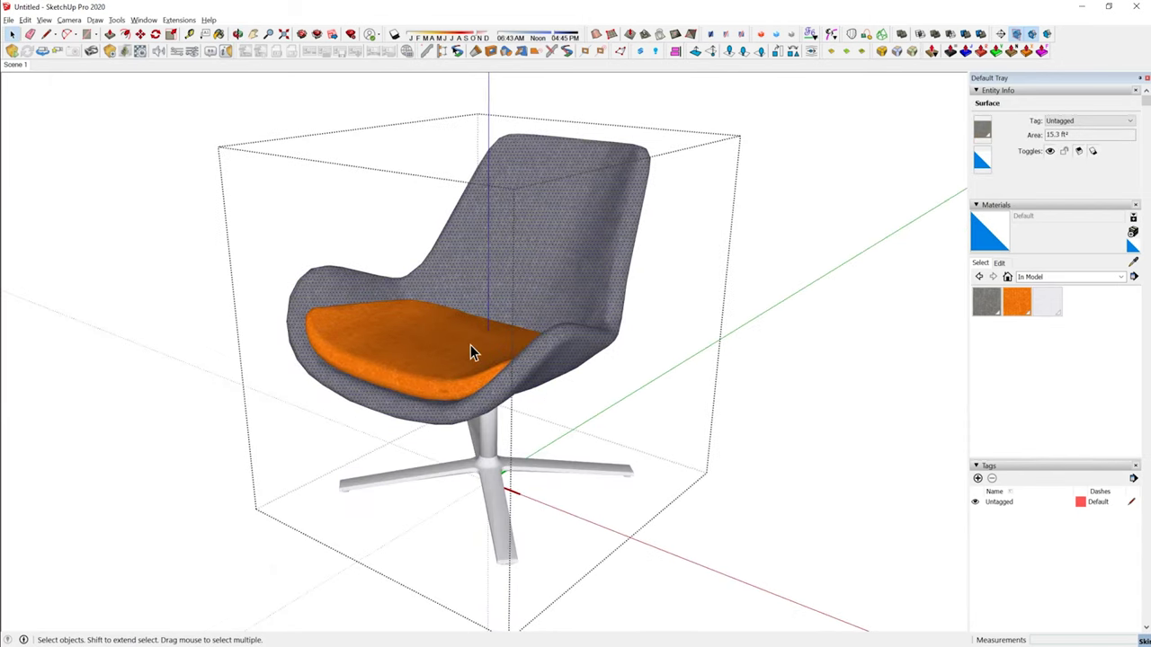
{"action": "triple_click", "coordinate": [471, 344]}
{"action": "key", "text": "ctrl+g"}
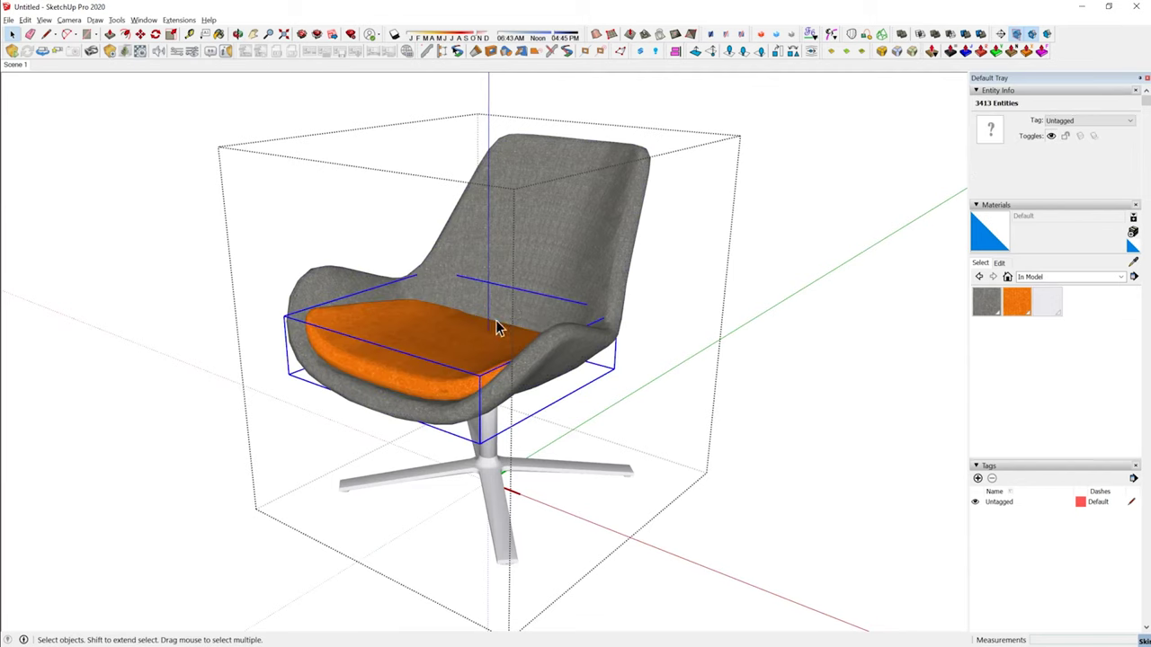
- Group the grey upholstered shell and the metal base as two separate groups inside the chair component
{"action": "triple_click", "coordinate": [533, 273]}
{"action": "key", "text": "ctrl+g"}
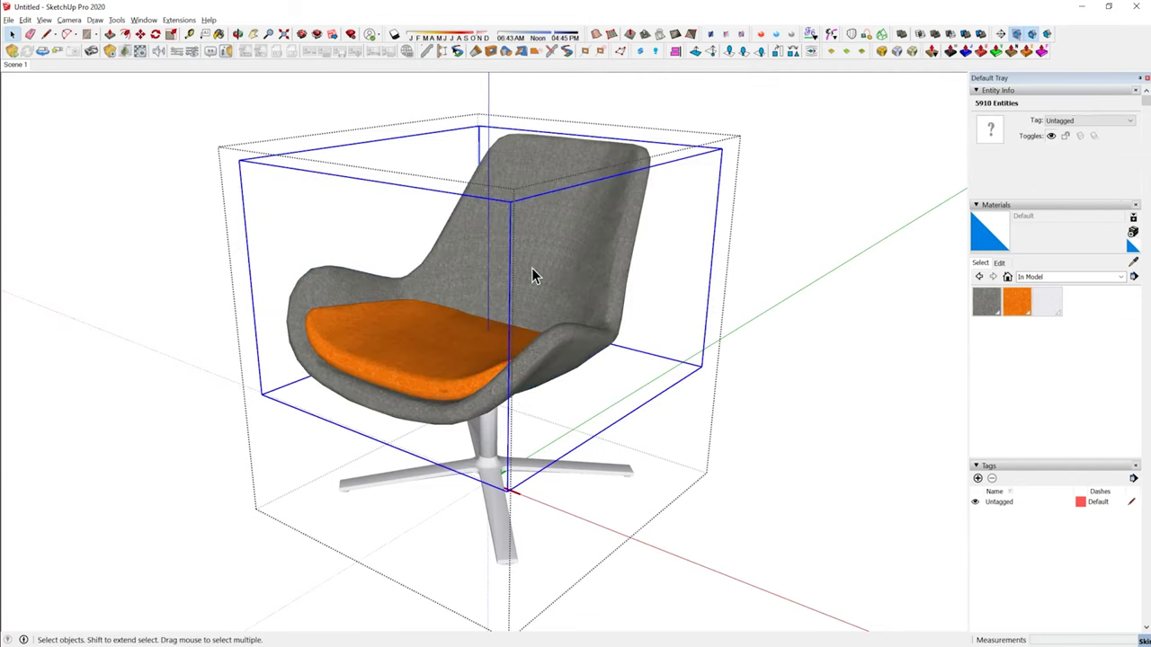
{"action": "left_click", "coordinate": [489, 444]}
{"action": "triple_click", "coordinate": [489, 444]}
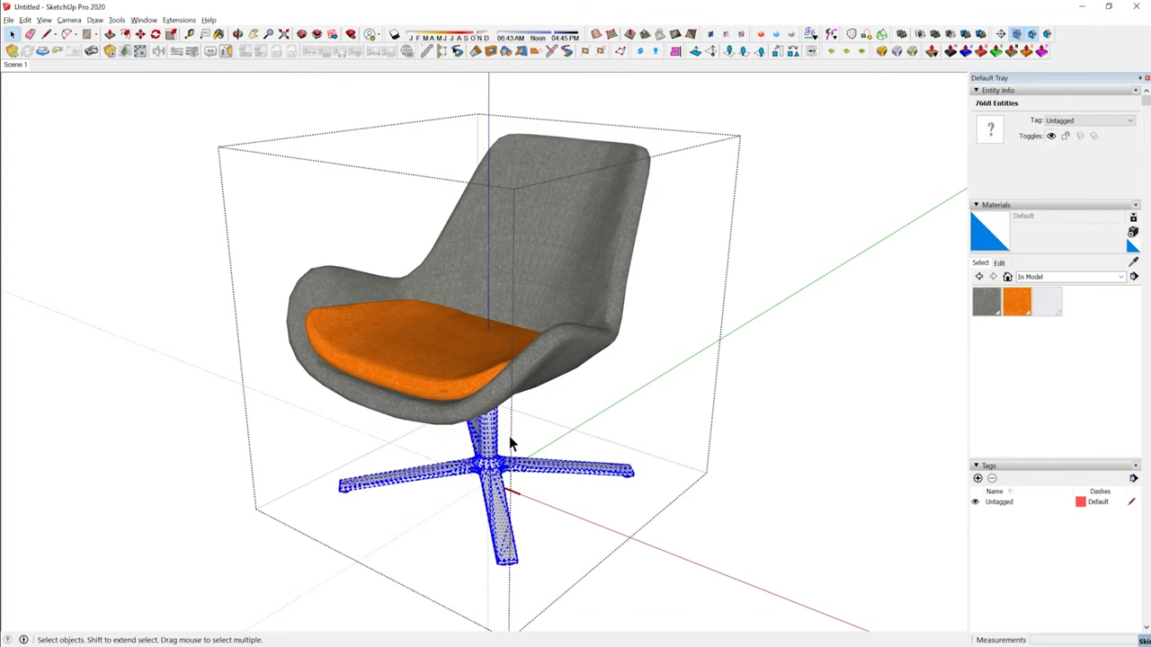
{"action": "key", "text": "ctrl+g"}
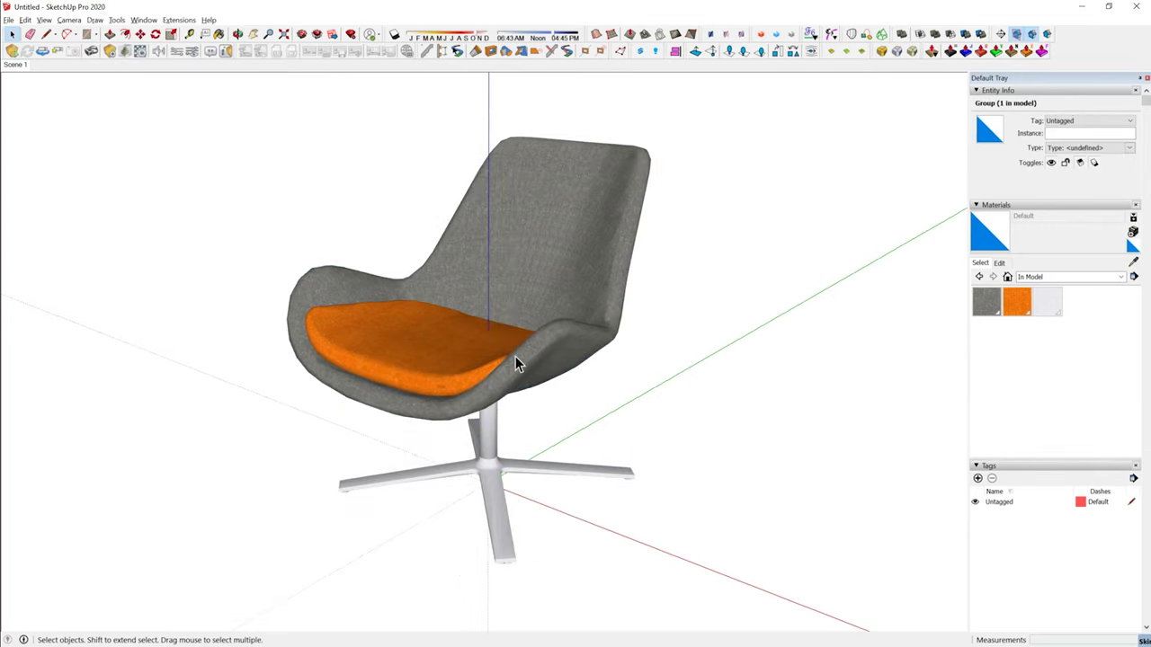
- Reopen the chair component and select everything inside it to check the separate groups
{"action": "double_click", "coordinate": [514, 355]}
{"action": "key", "text": "ctrl+a"}
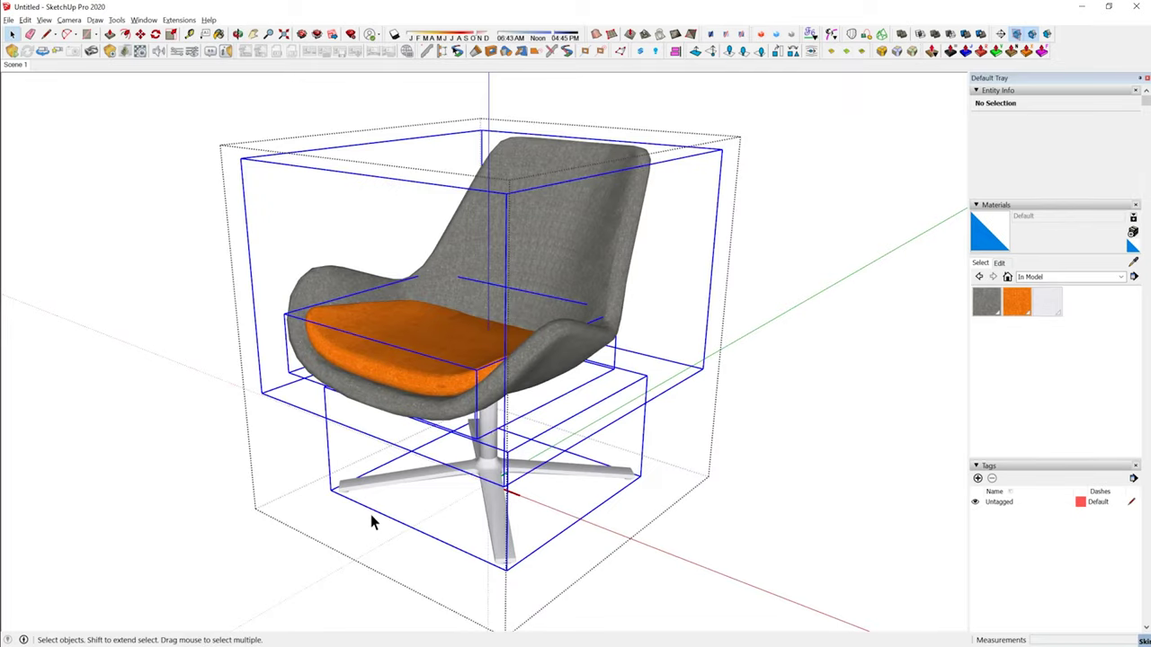
{"action": "middle_click_drag", "start_coordinate": [736, 264], "coordinate": [527, 329]}
{"action": "key", "text": "Escape"}
- Select the whole chair component and examine its definition name
{"action": "left_click", "coordinate": [409, 276]}
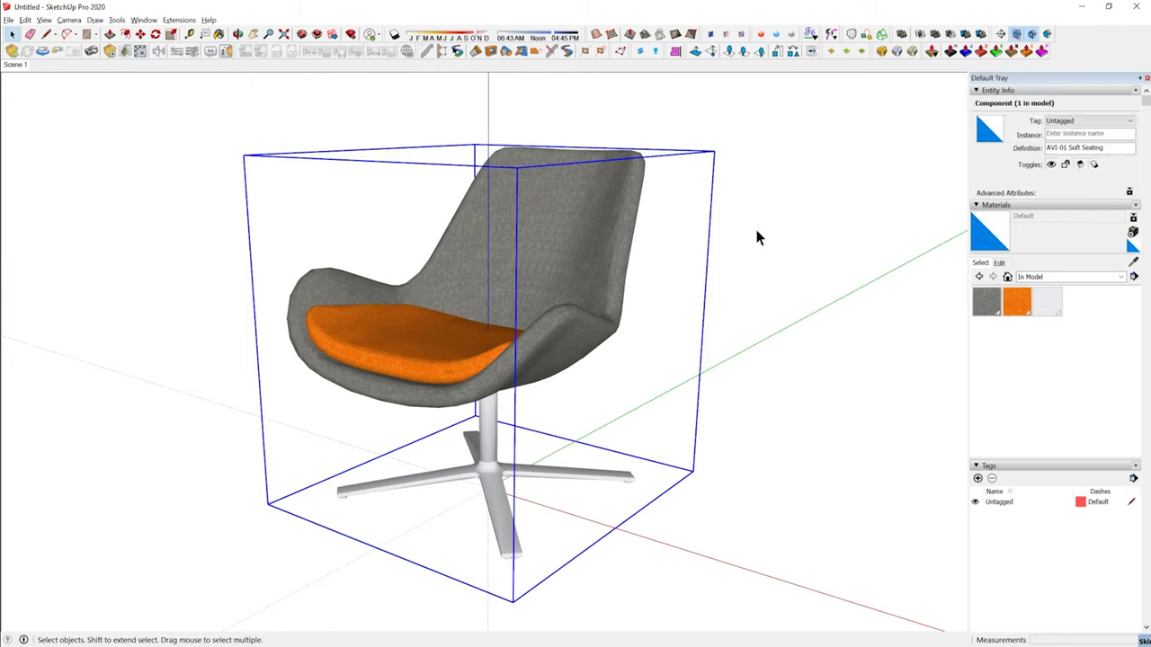
{"action": "key", "text": "ctrl"}
{"action": "left_click", "coordinate": [1079, 147]}
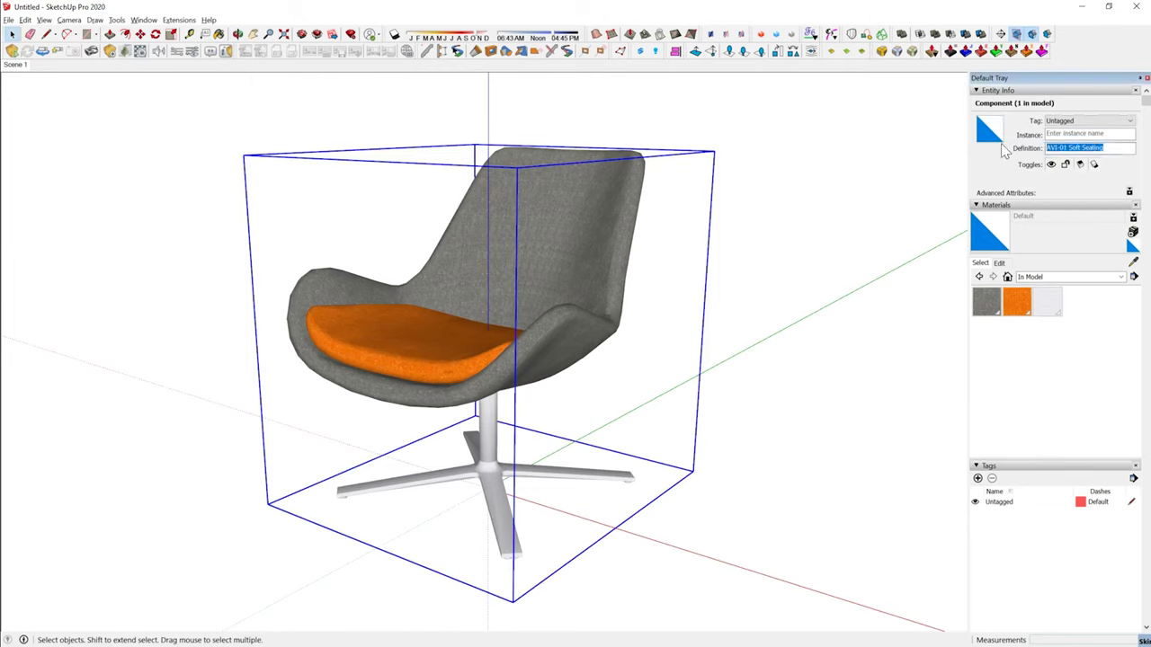
{"action": "left_click", "coordinate": [1103, 148]}
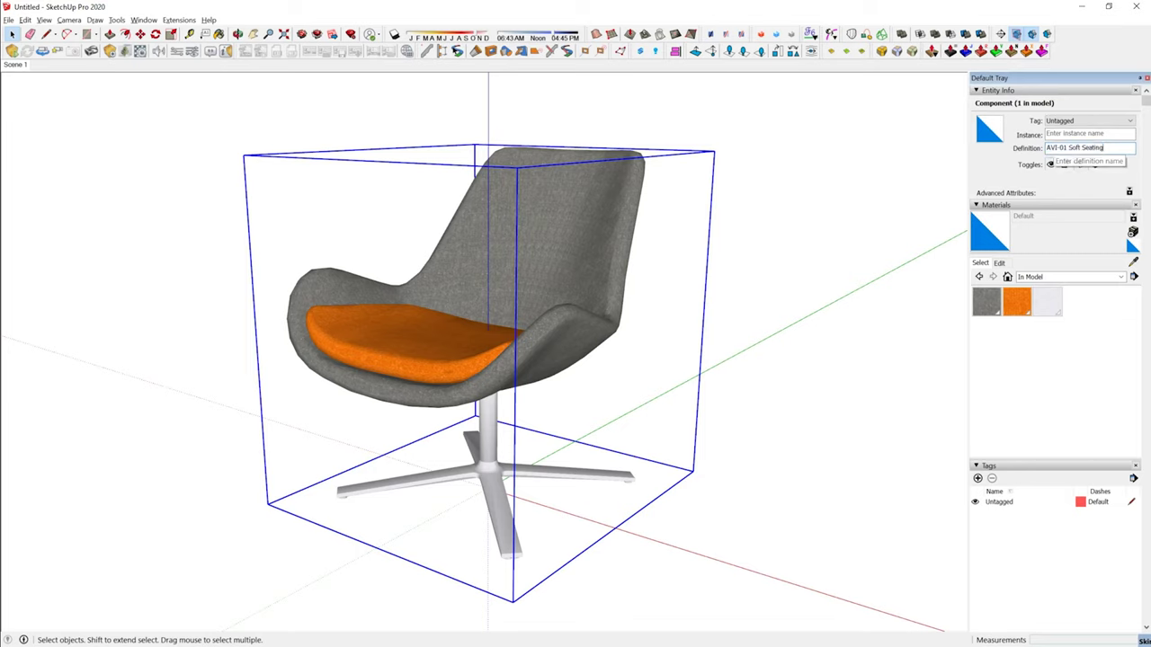
{"action": "left_click", "coordinate": [740, 297]}
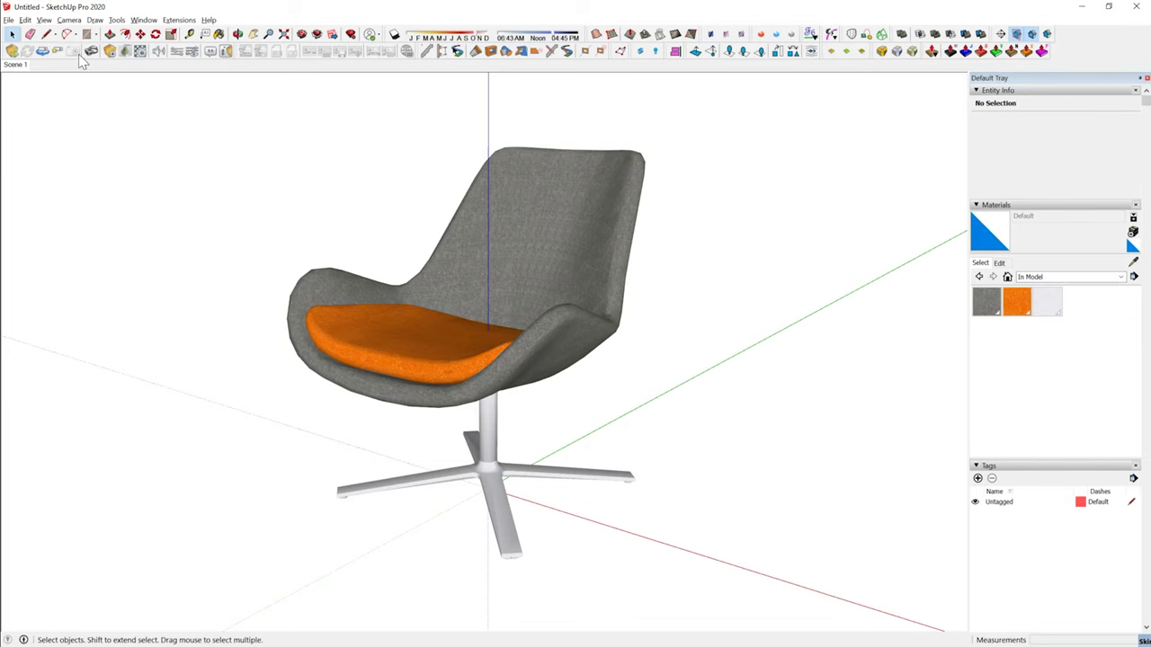
- Import AVI Preview.skp from the Desktop and place the simplified chair beside the detailed one
{"action": "left_click", "coordinate": [10, 20]}
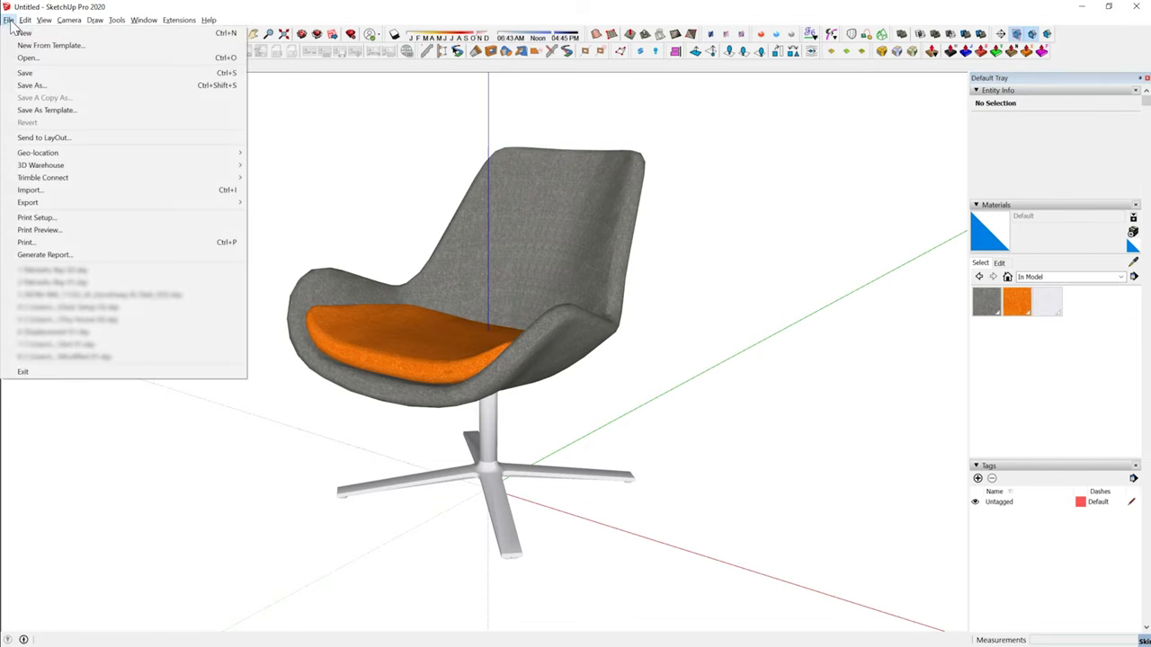
{"action": "left_click", "coordinate": [54, 191]}
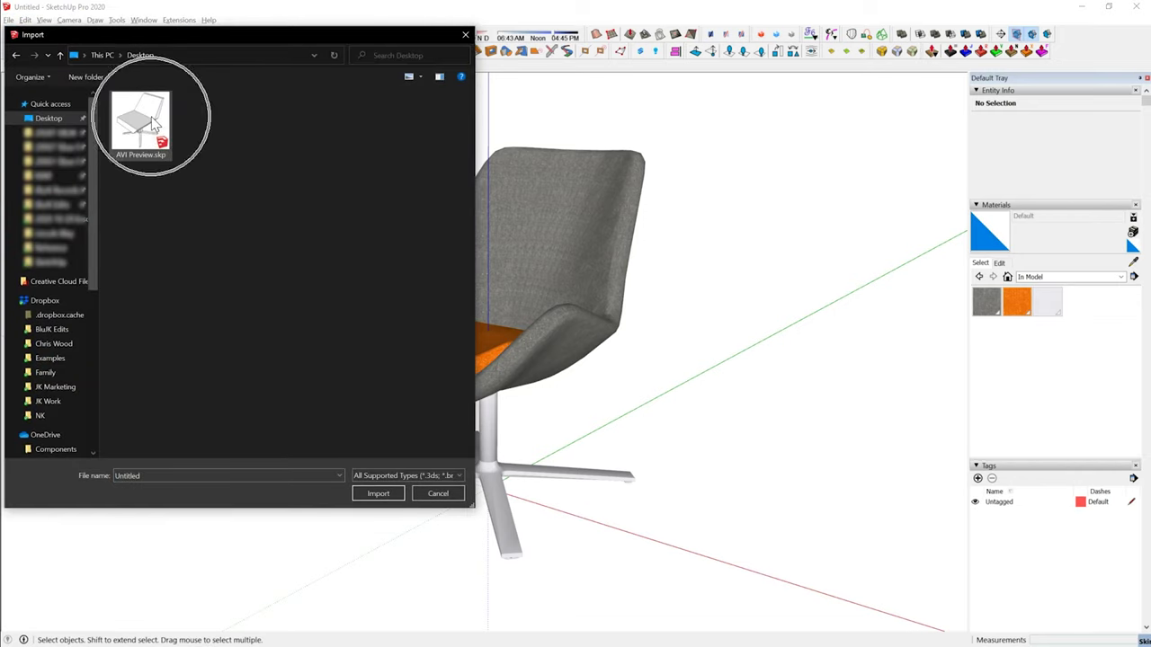
{"action": "left_click", "coordinate": [153, 124]}
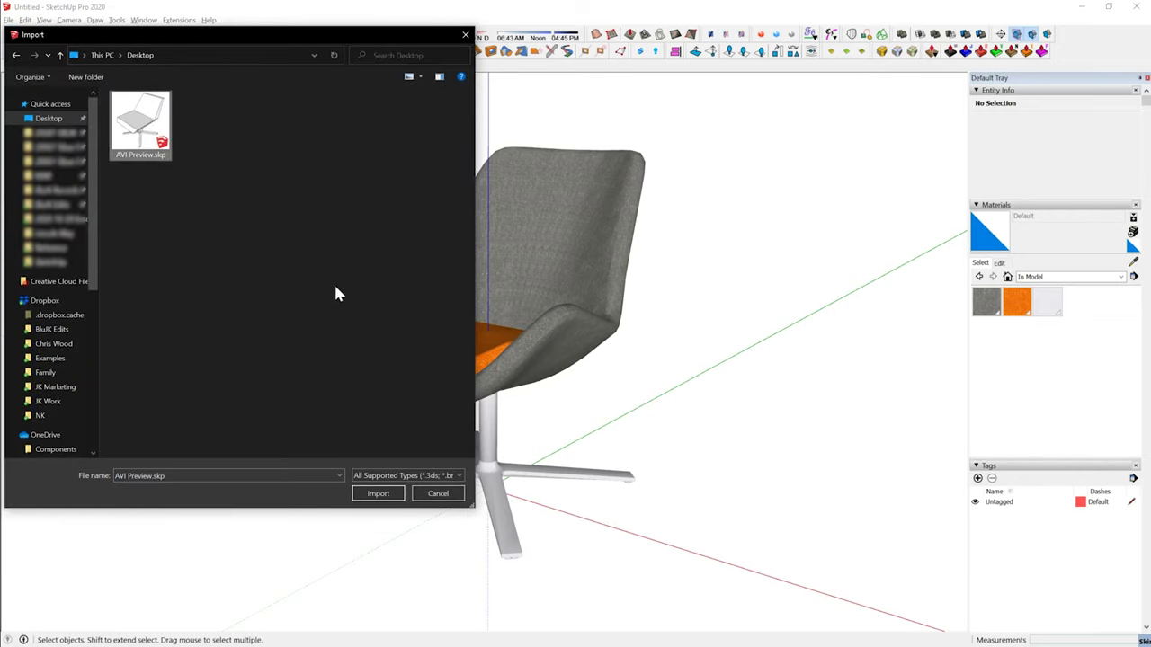
{"action": "left_click", "coordinate": [391, 495]}
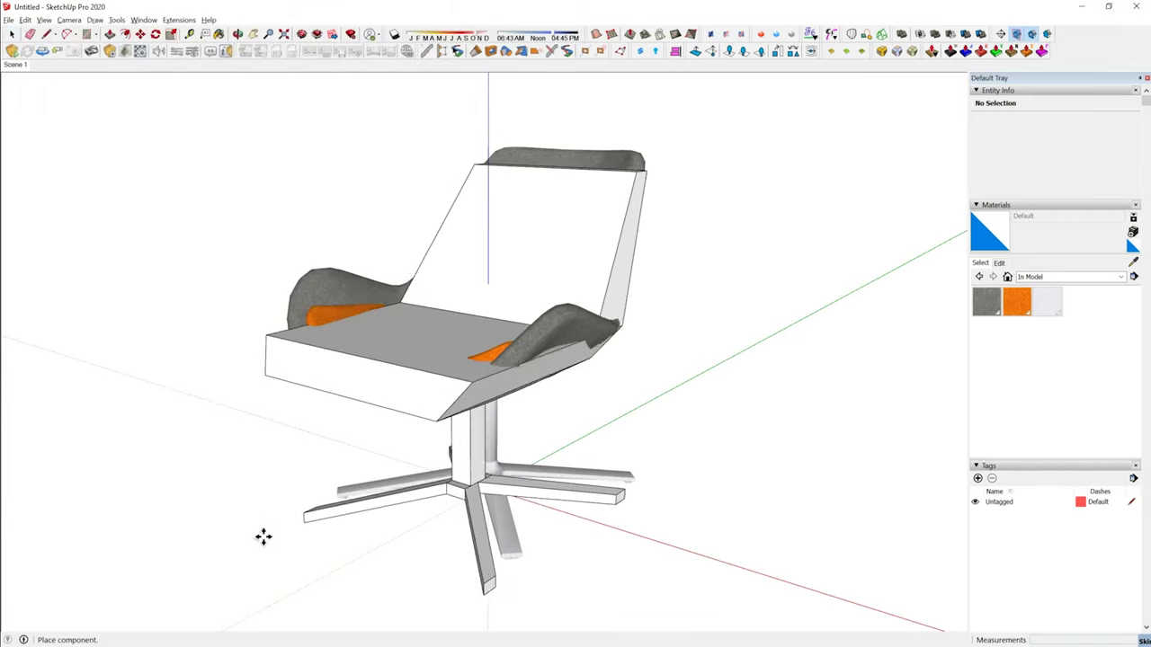
{"action": "left_click", "coordinate": [642, 505]}
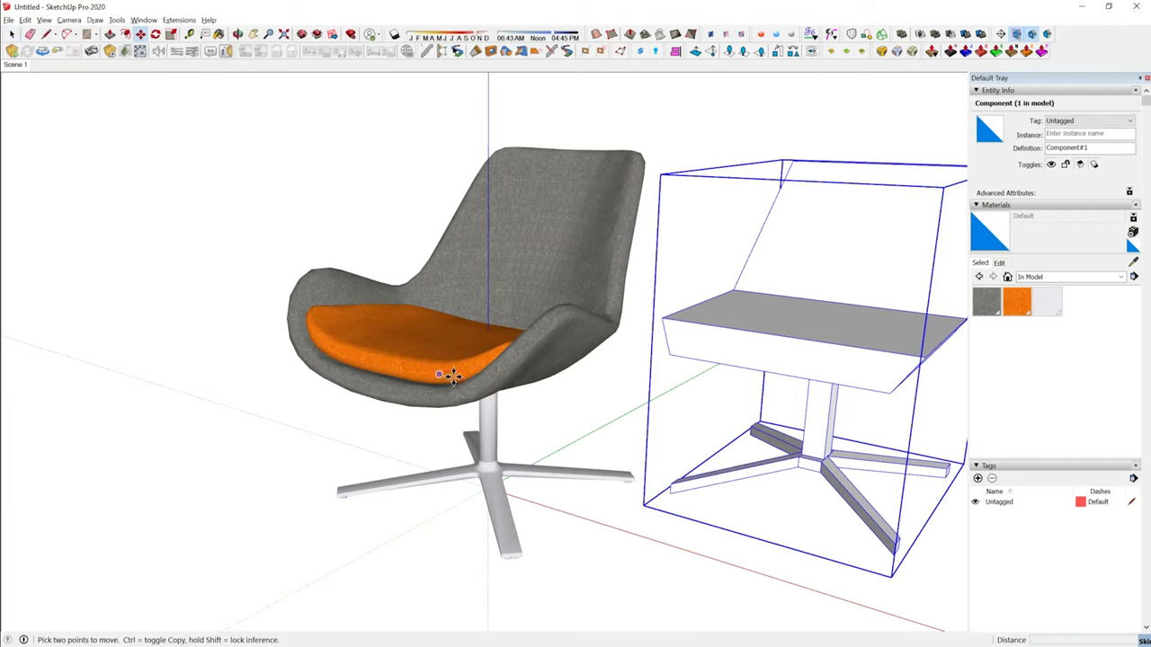
{"action": "key", "text": "space"}
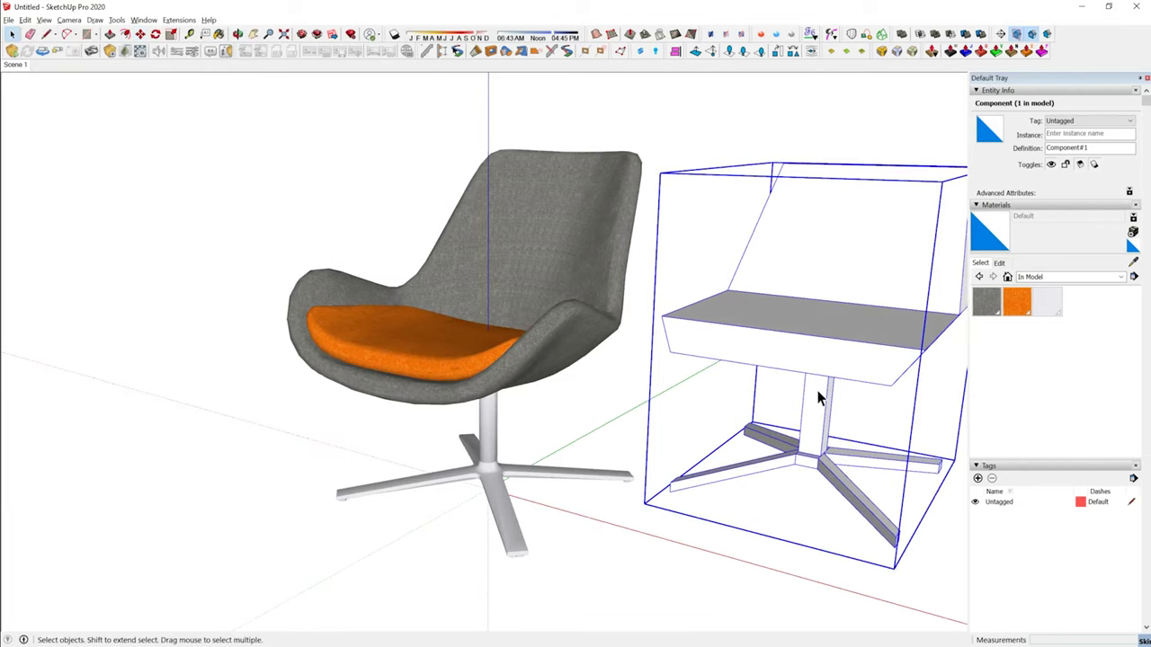
- Open the detailed chair component and then the simplified one to compare where their axes origins sit
{"action": "double_click", "coordinate": [504, 370]}
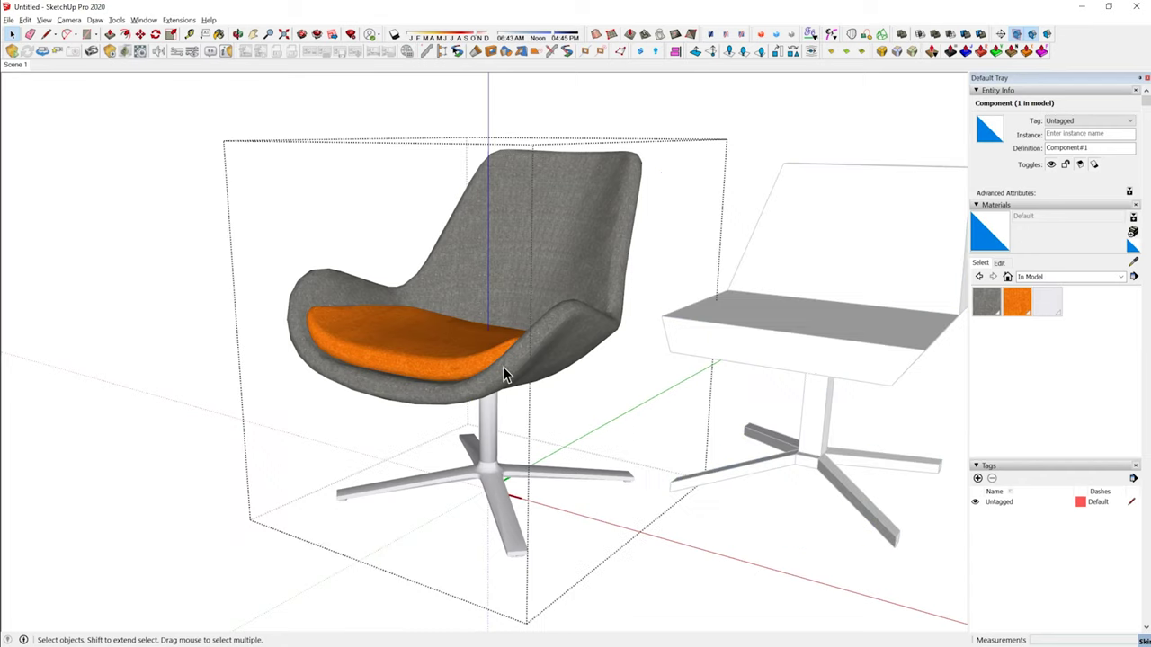
{"action": "middle_click_drag", "start_coordinate": [482, 486], "coordinate": [616, 382]}
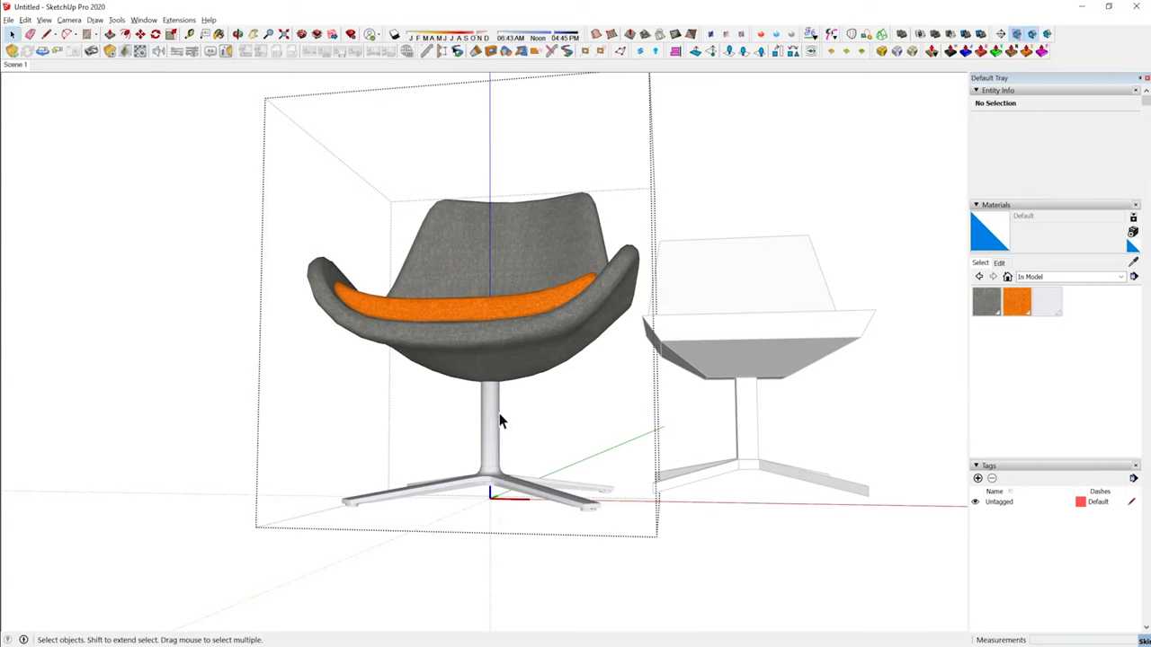
{"action": "middle_click_drag", "start_coordinate": [500, 415], "coordinate": [398, 500]}
{"action": "left_click", "coordinate": [793, 455]}
{"action": "double_click", "coordinate": [783, 358]}
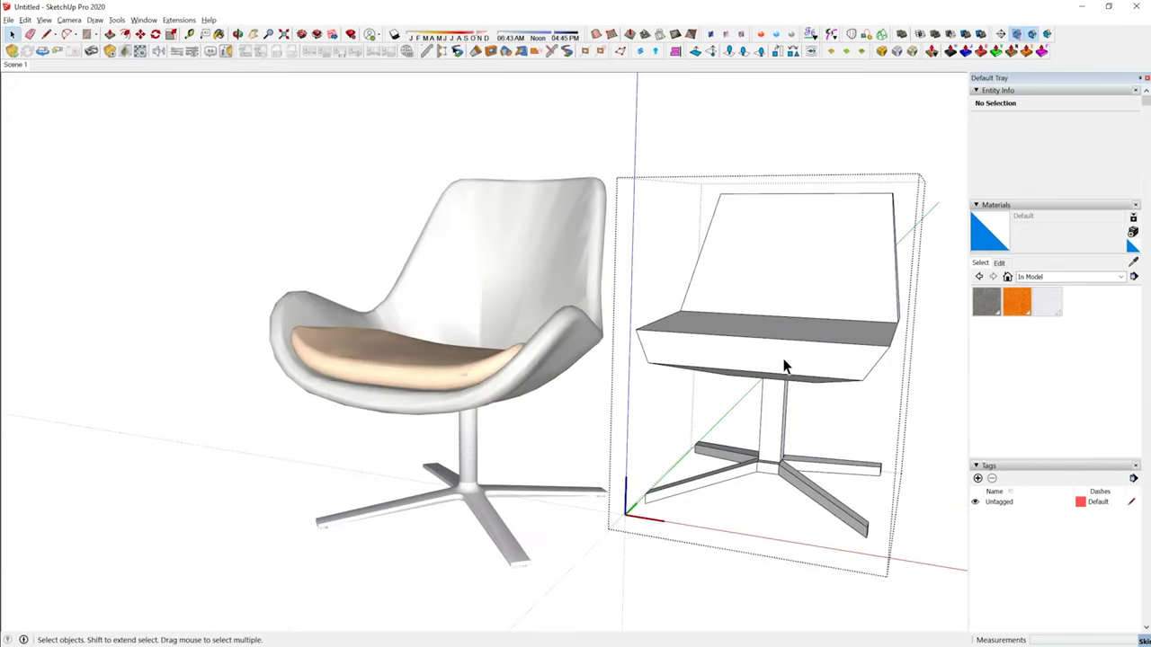
{"action": "middle_click_drag", "start_coordinate": [764, 471], "coordinate": [609, 537]}
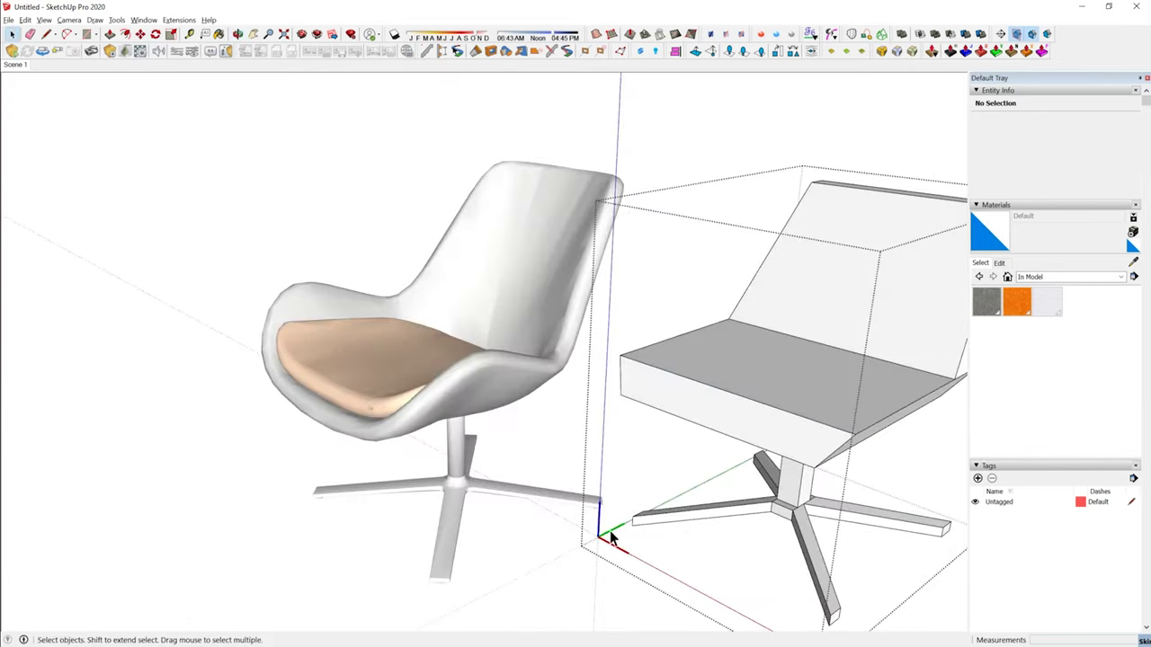
{"action": "scroll", "coordinate": [323, 405], "scroll_direction": "down", "scroll_amount": 4}
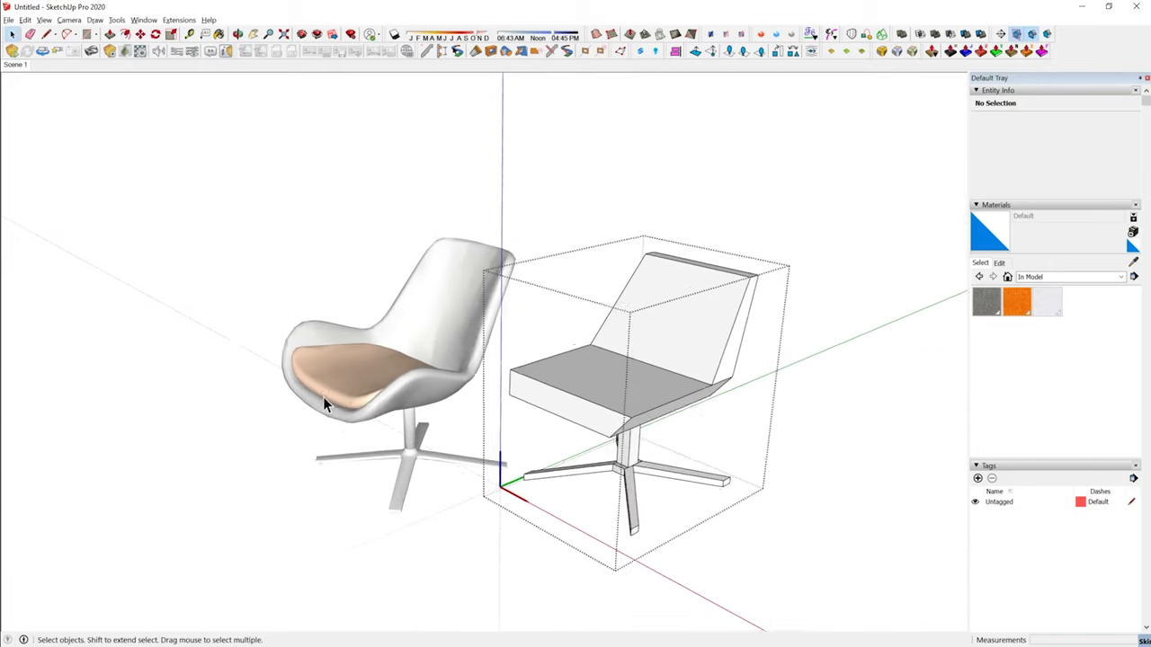
{"action": "right_click", "coordinate": [507, 491]}
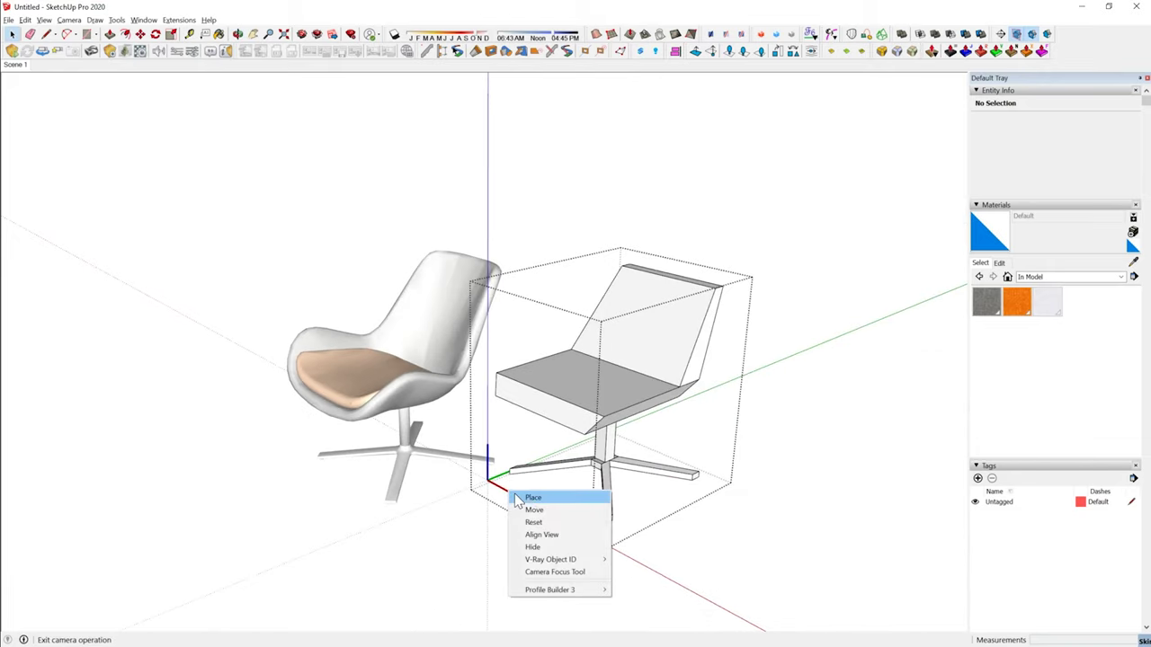
{"action": "left_click", "coordinate": [530, 497]}
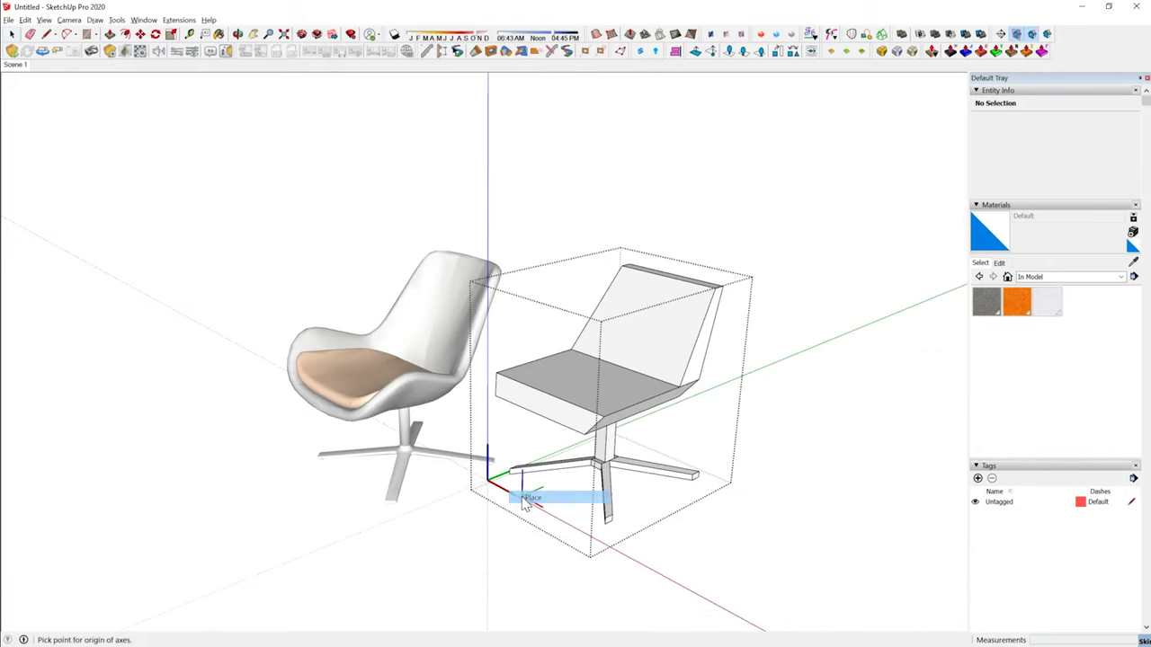
{"action": "middle_click_drag", "start_coordinate": [539, 477], "coordinate": [605, 488]}
- Set the simplified chair's origin with Axes Tools to Center on X, Center on Y and Bottom on Z, and check it
{"action": "left_click", "coordinate": [539, 450]}
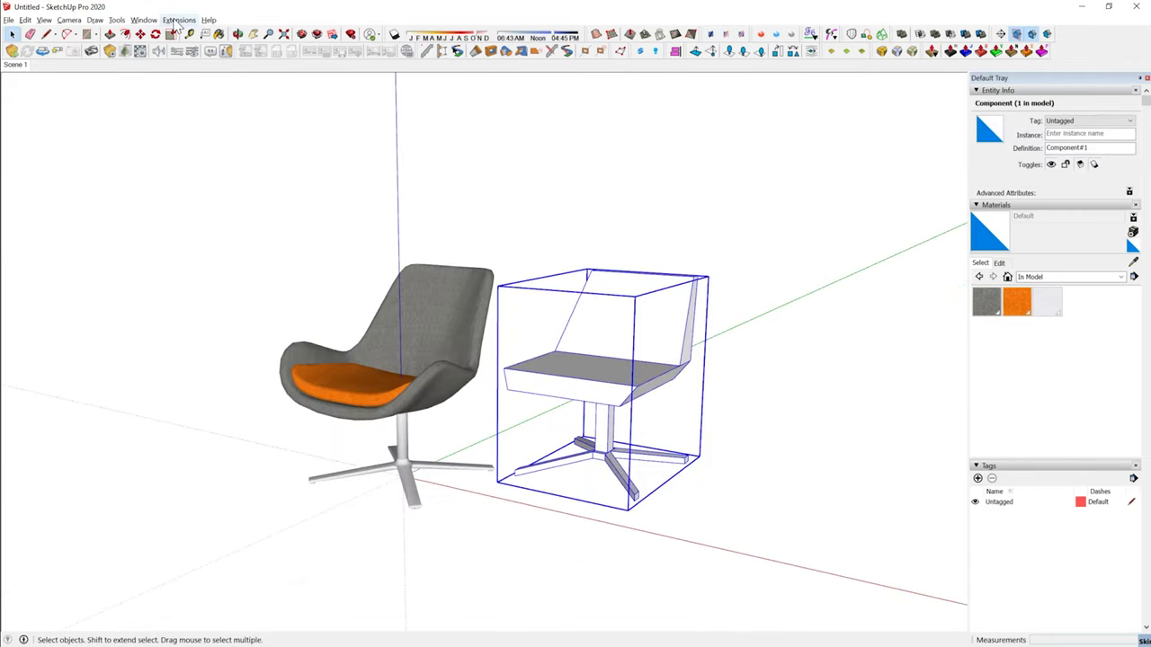
{"action": "left_click", "coordinate": [177, 20]}
{"action": "mouse_move", "coordinate": [267, 436]}
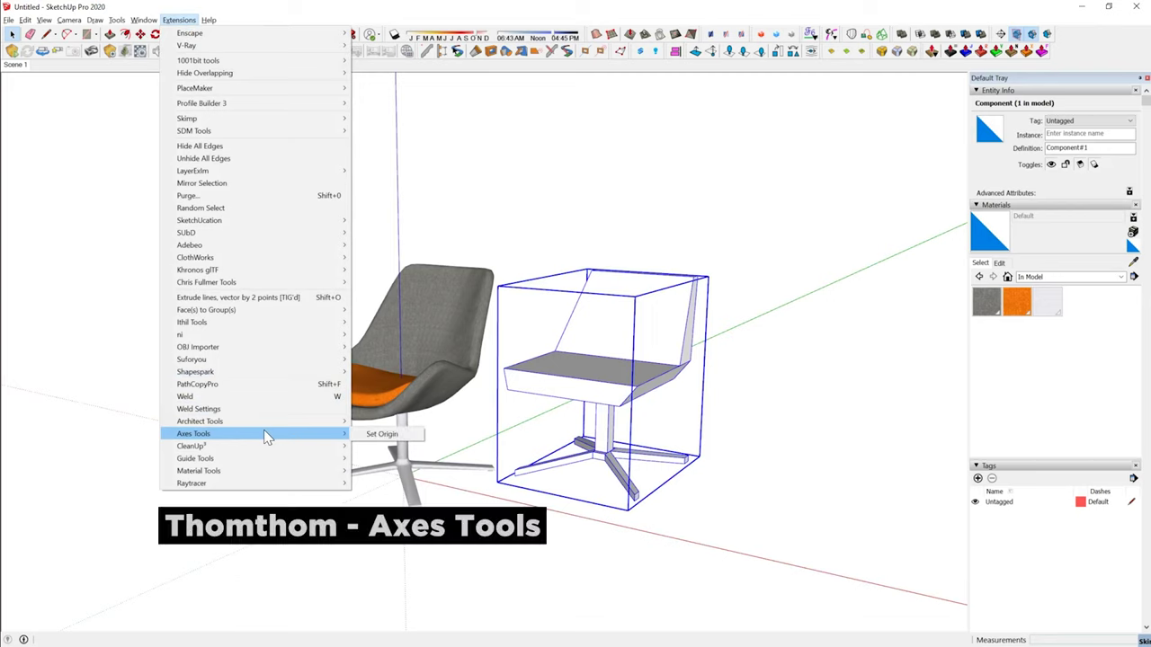
{"action": "left_click", "coordinate": [381, 436]}
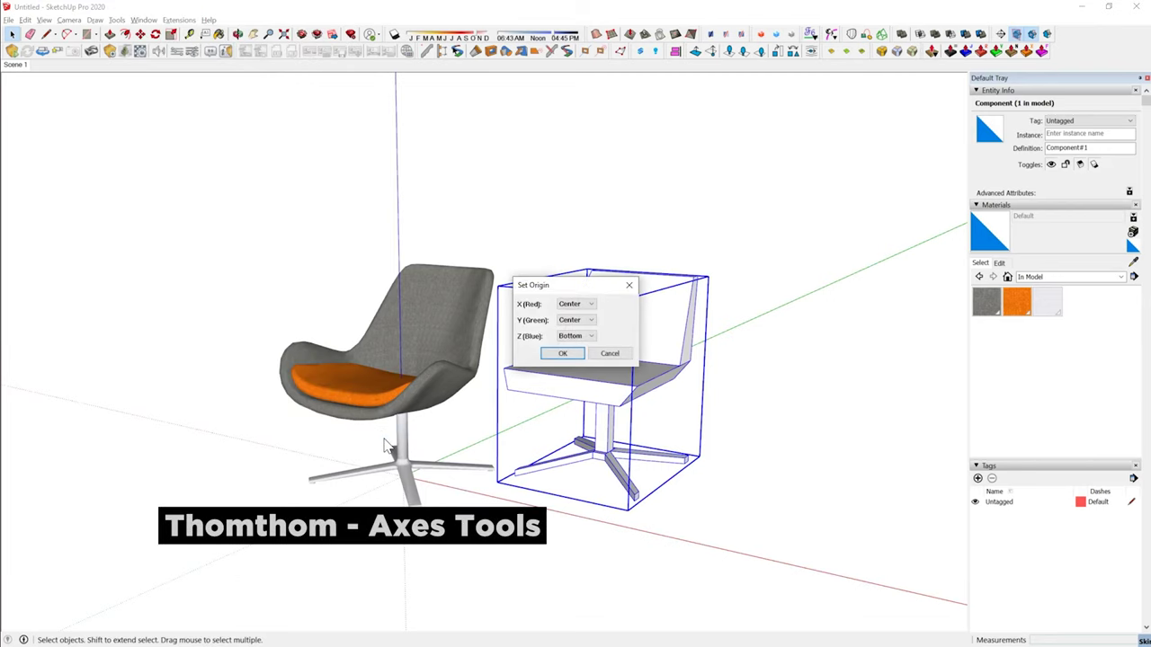
{"action": "left_click", "coordinate": [563, 355]}
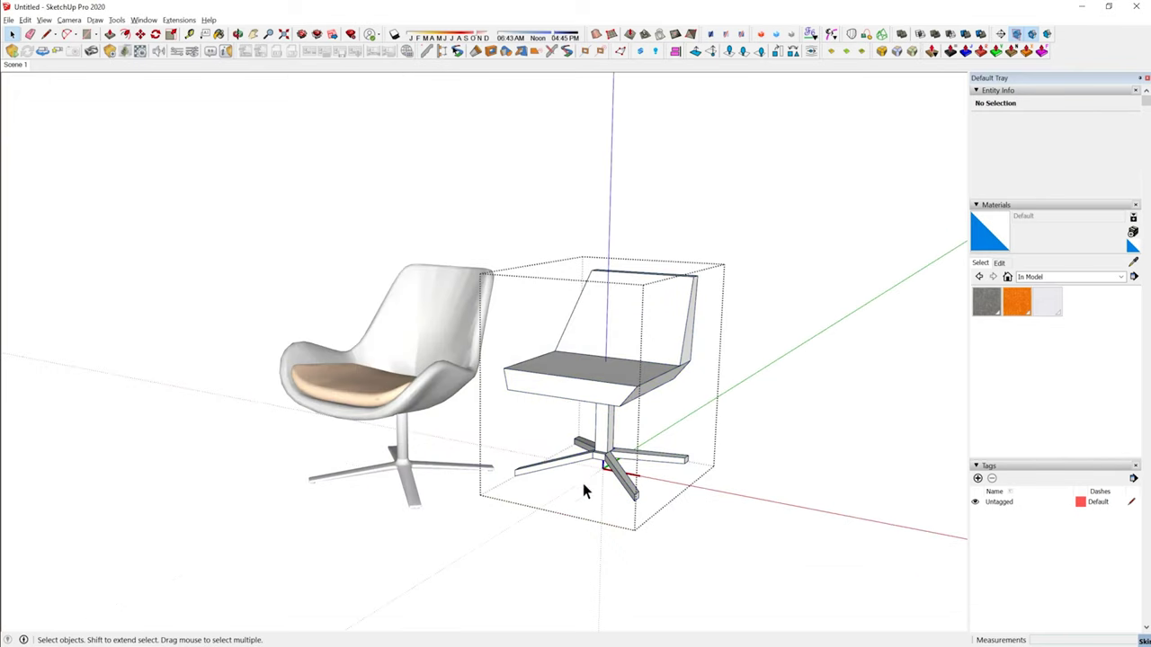
{"action": "key", "text": "Escape"}
- Move the simplified chair from its base centre point to the model origin so it overlaps the detailed chair
{"action": "left_click", "coordinate": [599, 423]}
{"action": "key", "text": "m"}
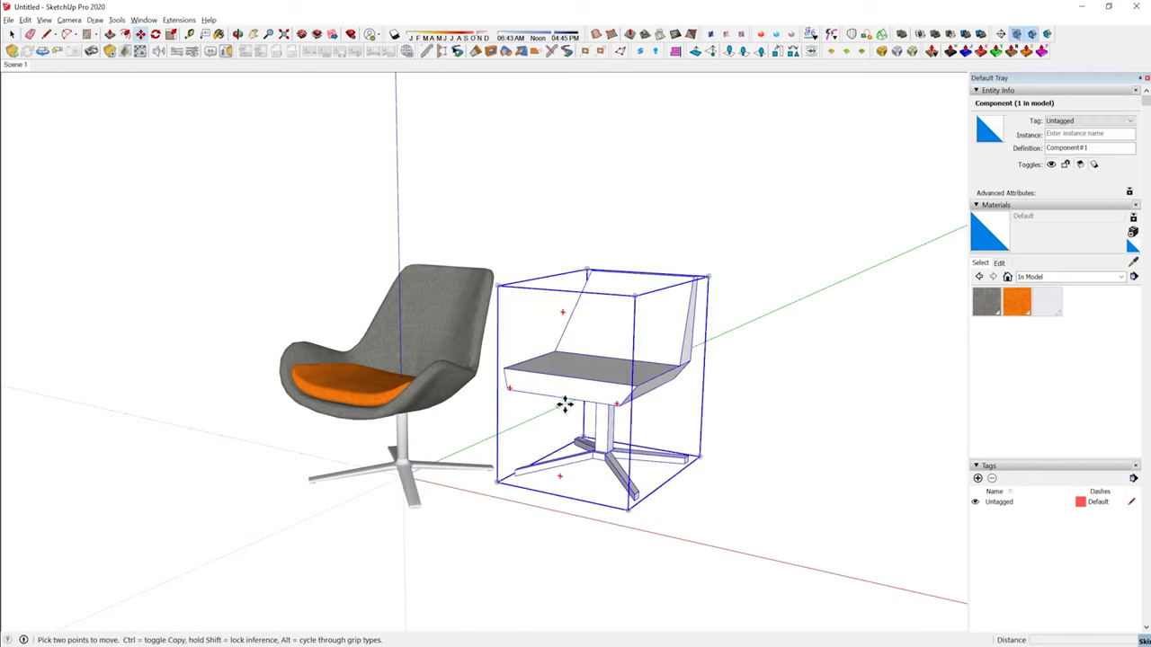
{"action": "left_click", "coordinate": [602, 469]}
{"action": "middle_click_drag", "start_coordinate": [373, 469], "coordinate": [496, 437]}
{"action": "left_click", "coordinate": [408, 489]}
{"action": "middle_click_drag", "start_coordinate": [404, 395], "coordinate": [342, 396]}
{"action": "scroll", "coordinate": [342, 449], "scroll_direction": "up", "scroll_amount": 3}
{"action": "key", "text": "space"}
{"action": "left_click", "coordinate": [810, 376]}
- Compare the simplified chair's fit over the detailed one, and examine the detailed chair component's hidden geometry
{"action": "middle_click_drag", "start_coordinate": [423, 311], "coordinate": [449, 411]}
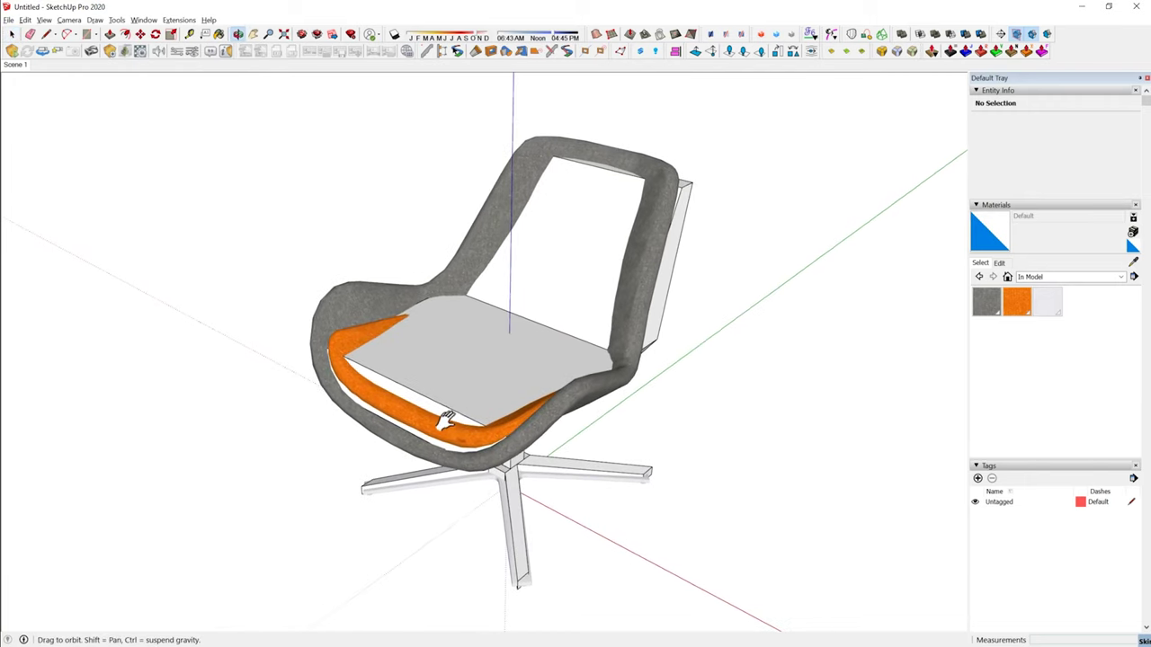
{"action": "key", "text": "space"}
{"action": "left_click", "coordinate": [686, 220]}
{"action": "middle_click_drag", "start_coordinate": [514, 382], "coordinate": [548, 411]}
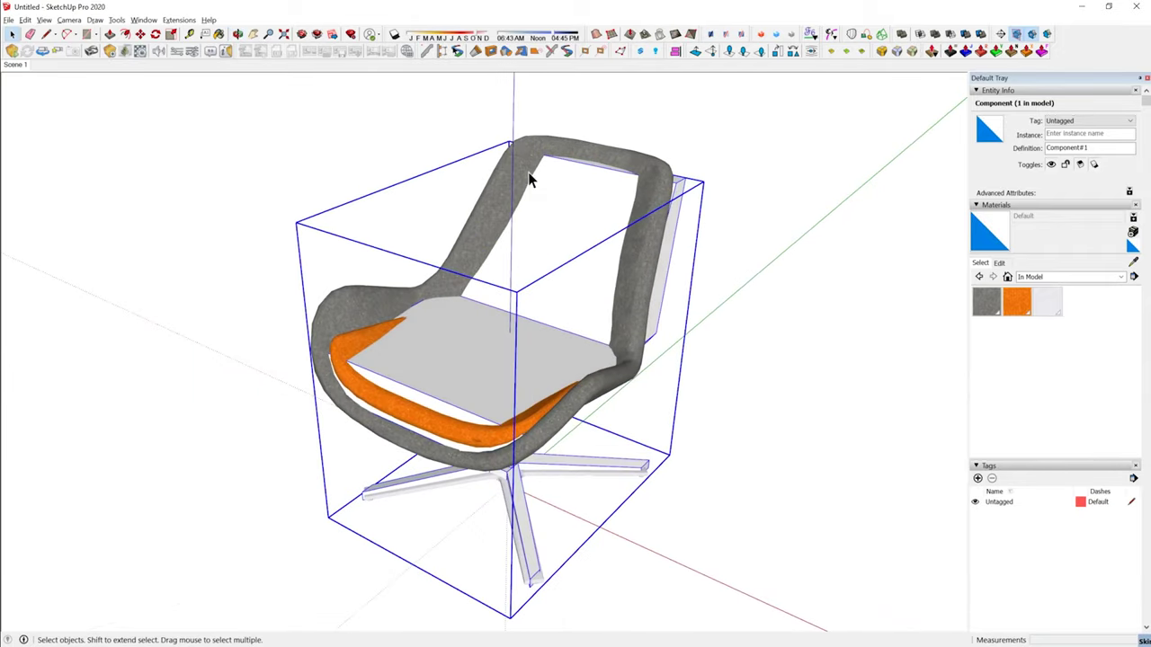
{"action": "double_click", "coordinate": [591, 147]}
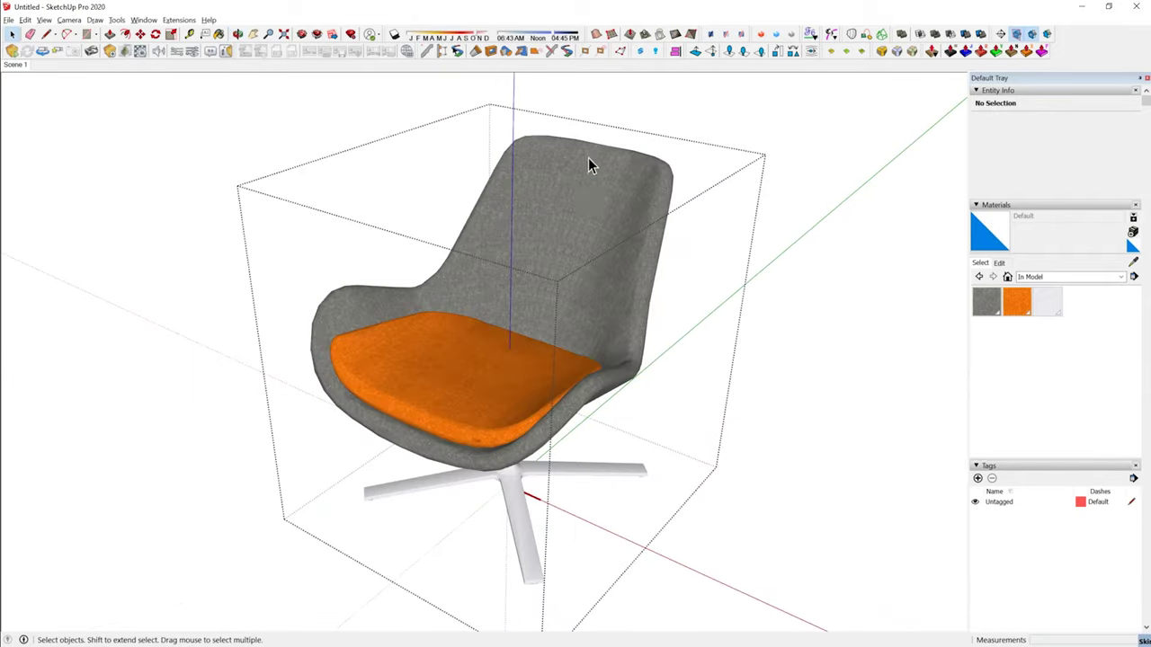
{"action": "middle_click_drag", "start_coordinate": [617, 321], "coordinate": [561, 320]}
{"action": "scroll", "coordinate": [561, 320], "scroll_direction": "down", "scroll_amount": 2}
{"action": "scroll", "coordinate": [532, 409], "scroll_direction": "up", "scroll_amount": 2}
{"action": "middle_click_drag", "start_coordinate": [526, 409], "coordinate": [467, 416]}
{"action": "scroll", "coordinate": [480, 390], "scroll_direction": "down", "scroll_amount": 3}
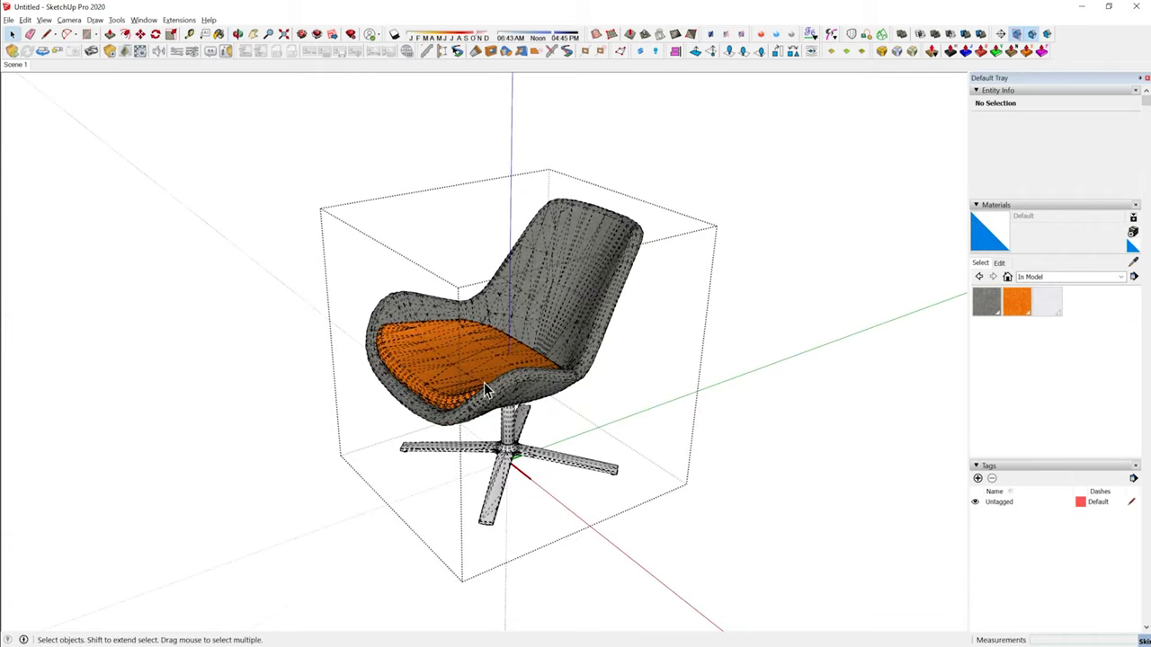
- Set up a 3D model export to the Desktop as an OBJ file named AVI Chair and open its export options
{"action": "left_click", "coordinate": [9, 20]}
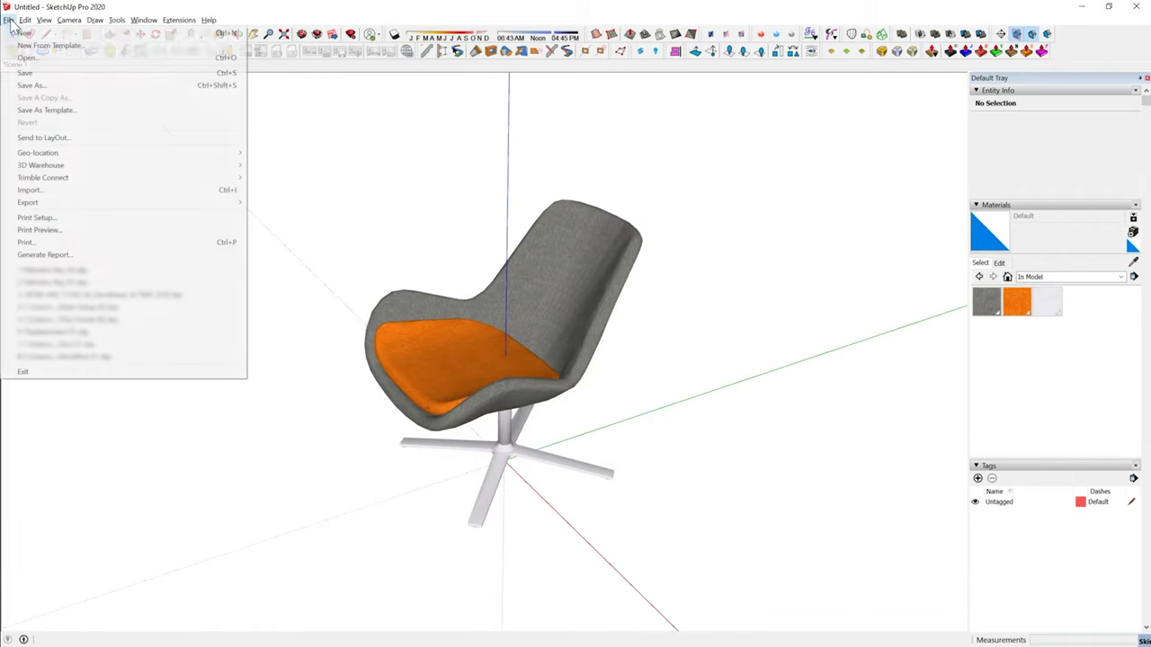
{"action": "mouse_move", "coordinate": [75, 203]}
{"action": "left_click", "coordinate": [334, 202]}
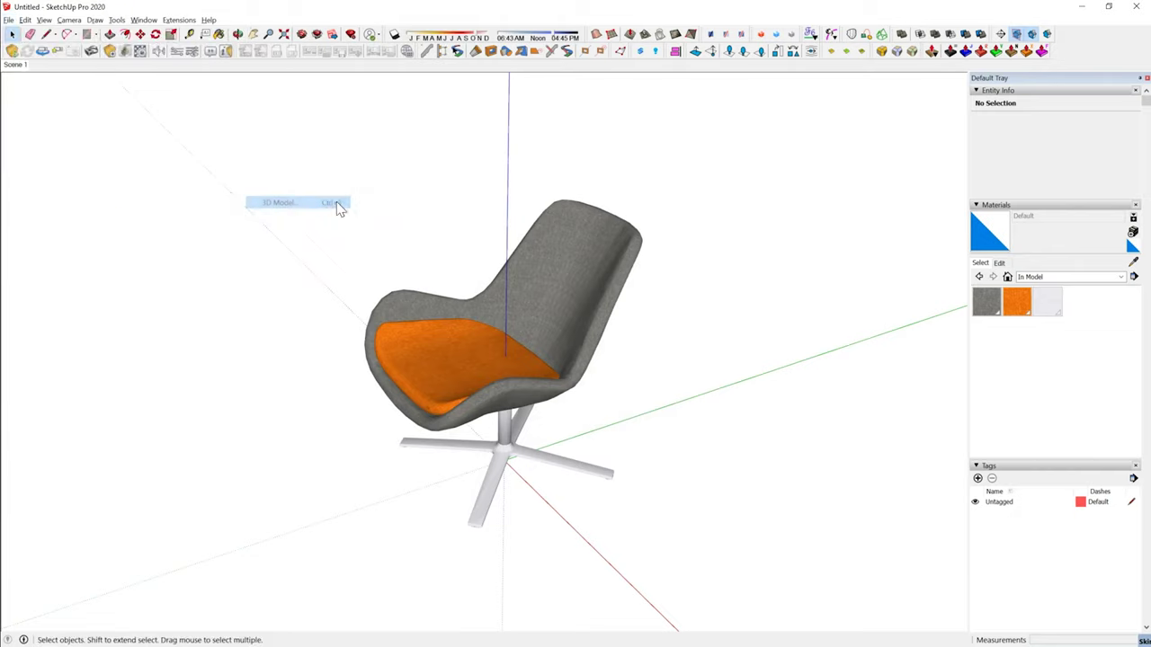
{"action": "left_click_drag", "start_coordinate": [298, 35], "coordinate": [556, 88]}
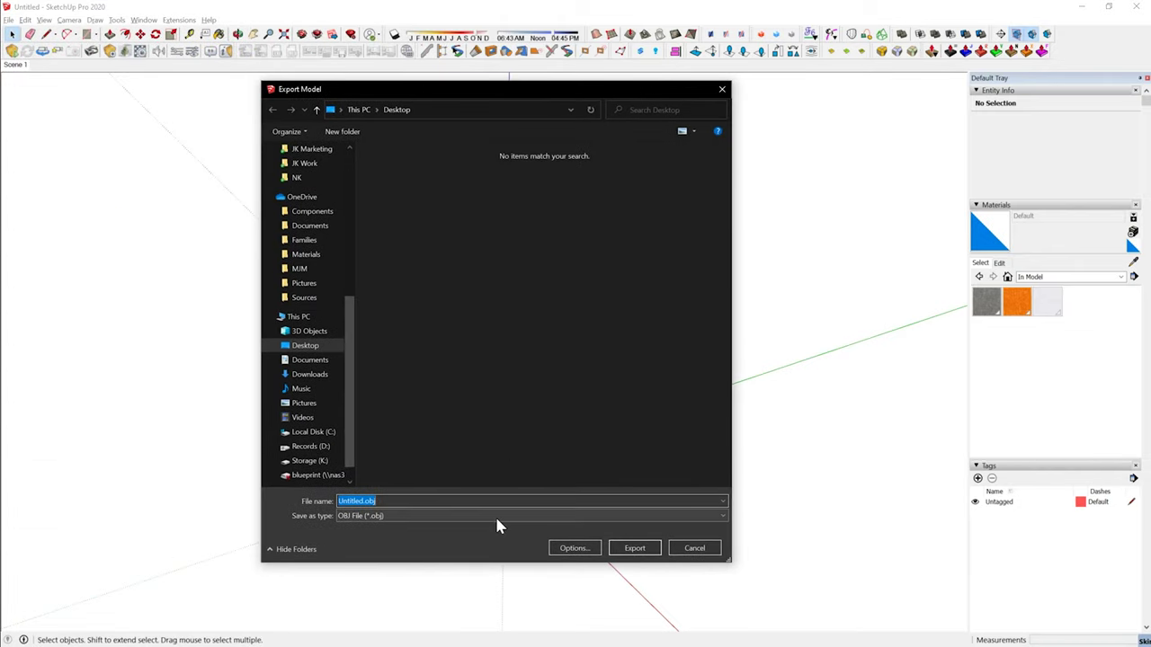
{"action": "left_click", "coordinate": [497, 519]}
{"action": "left_click", "coordinate": [371, 611]}
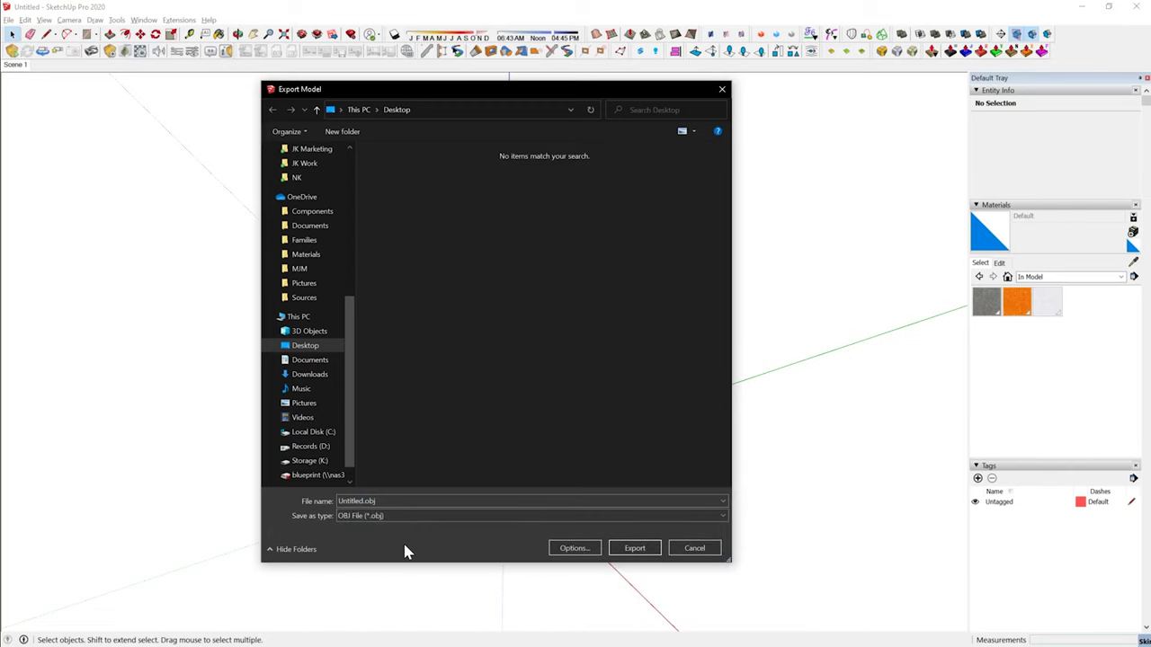
{"action": "left_click", "coordinate": [381, 500]}
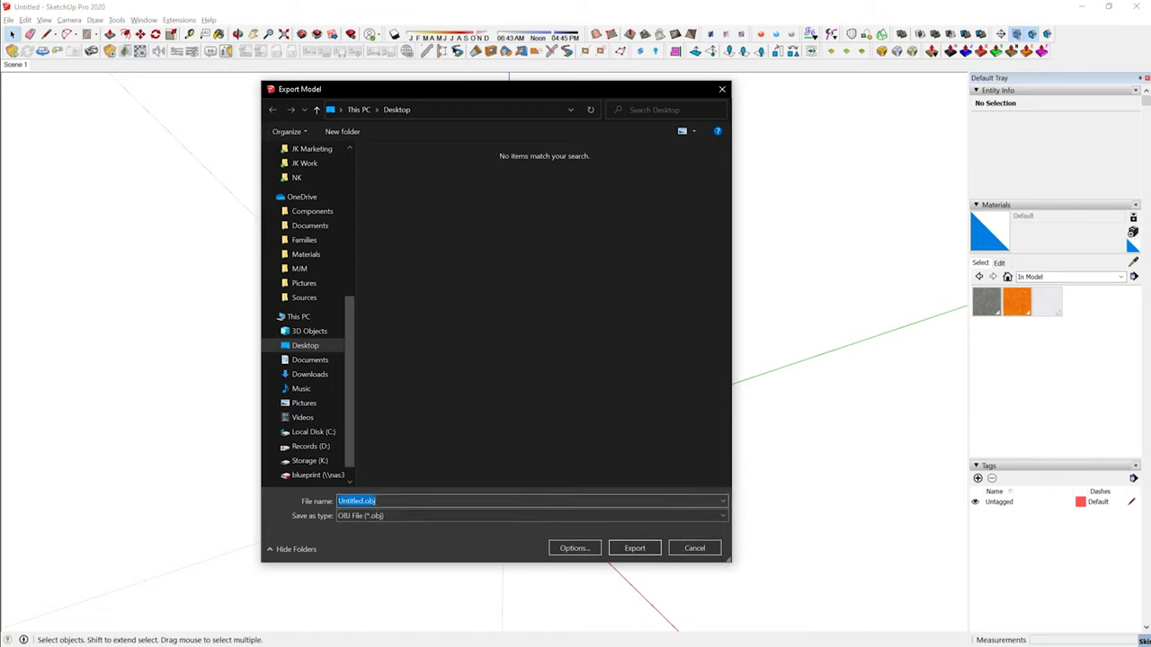
{"action": "type", "text": "AVI Chair"}
{"action": "left_click", "coordinate": [558, 547]}
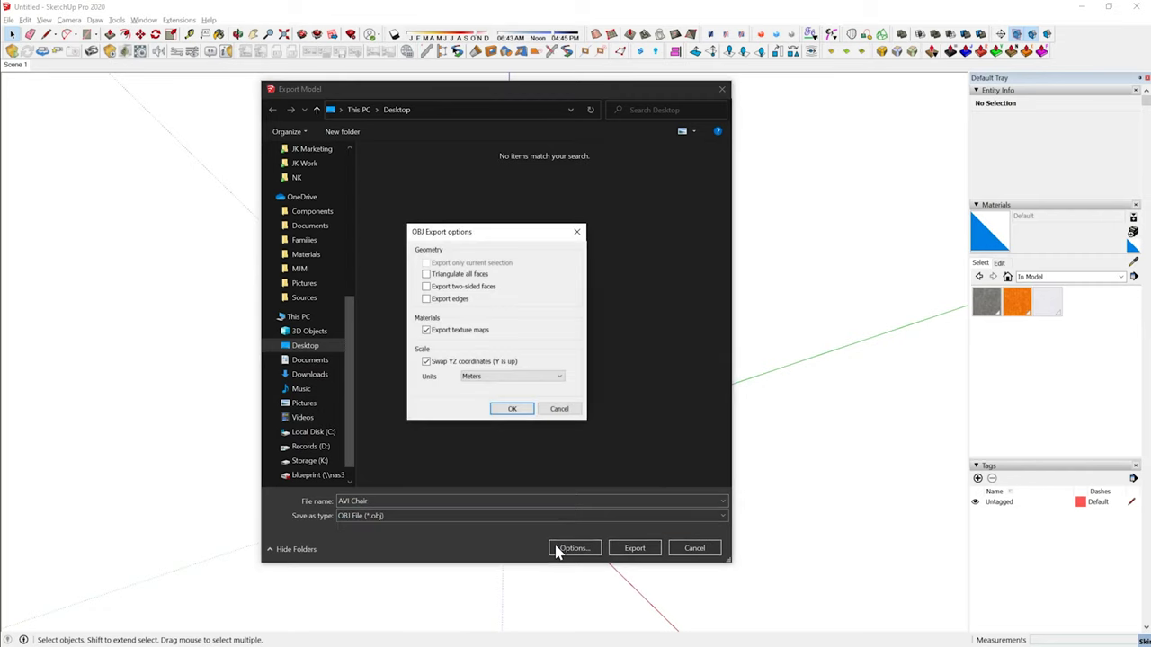
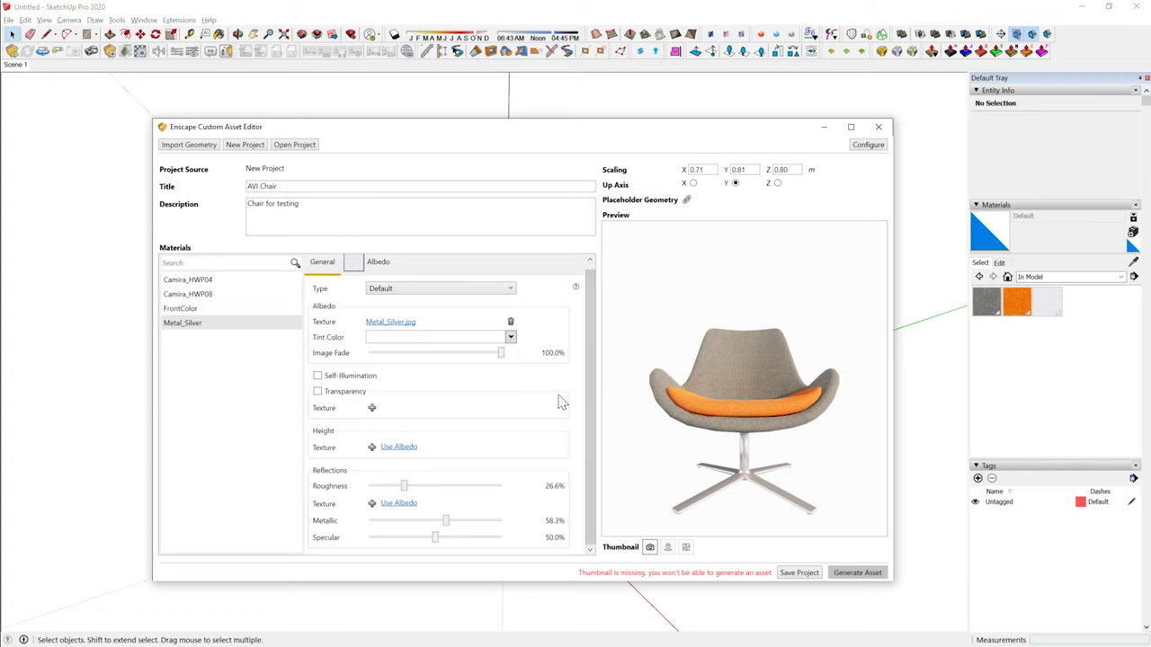
- In the Enscape Custom Asset Editor, set the Camira_HWP08 material type to Carpet and inspect the seat in the preview
{"action": "left_click", "coordinate": [218, 296]}
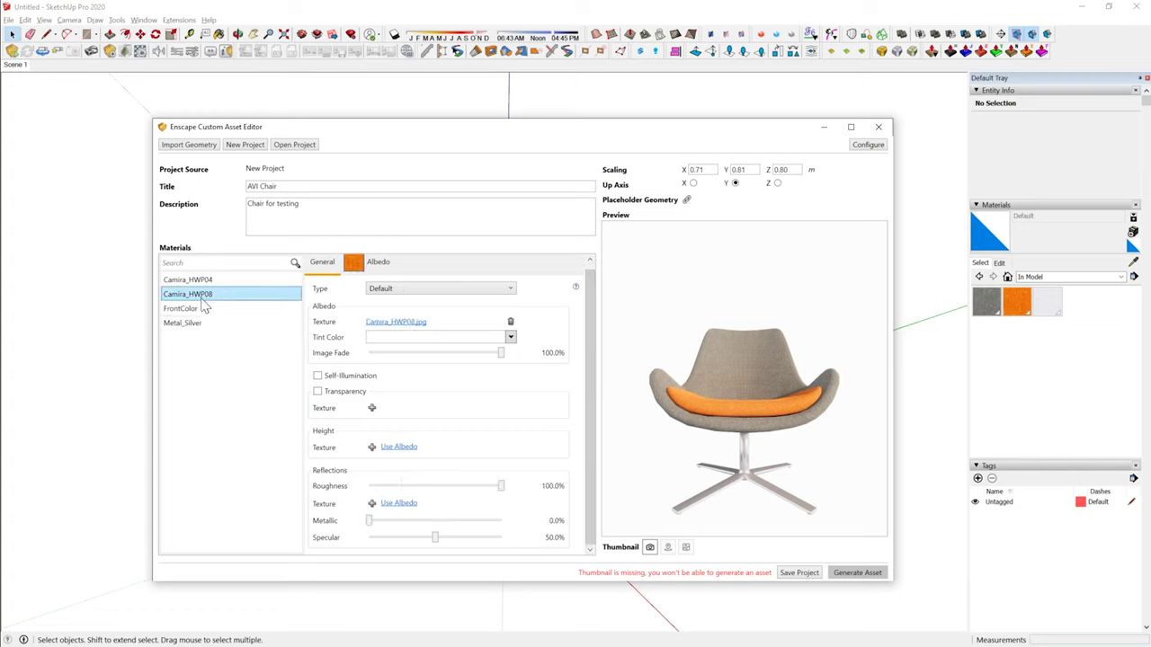
{"action": "left_click_drag", "start_coordinate": [740, 404], "coordinate": [563, 327]}
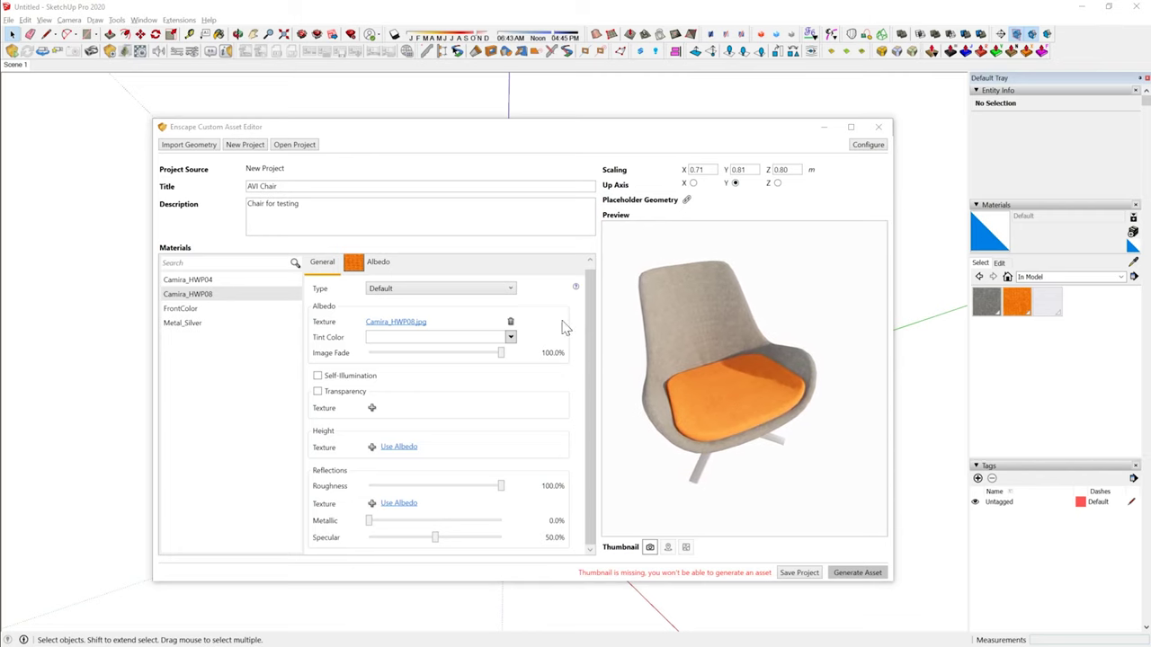
{"action": "left_click", "coordinate": [444, 289]}
{"action": "left_click", "coordinate": [386, 362]}
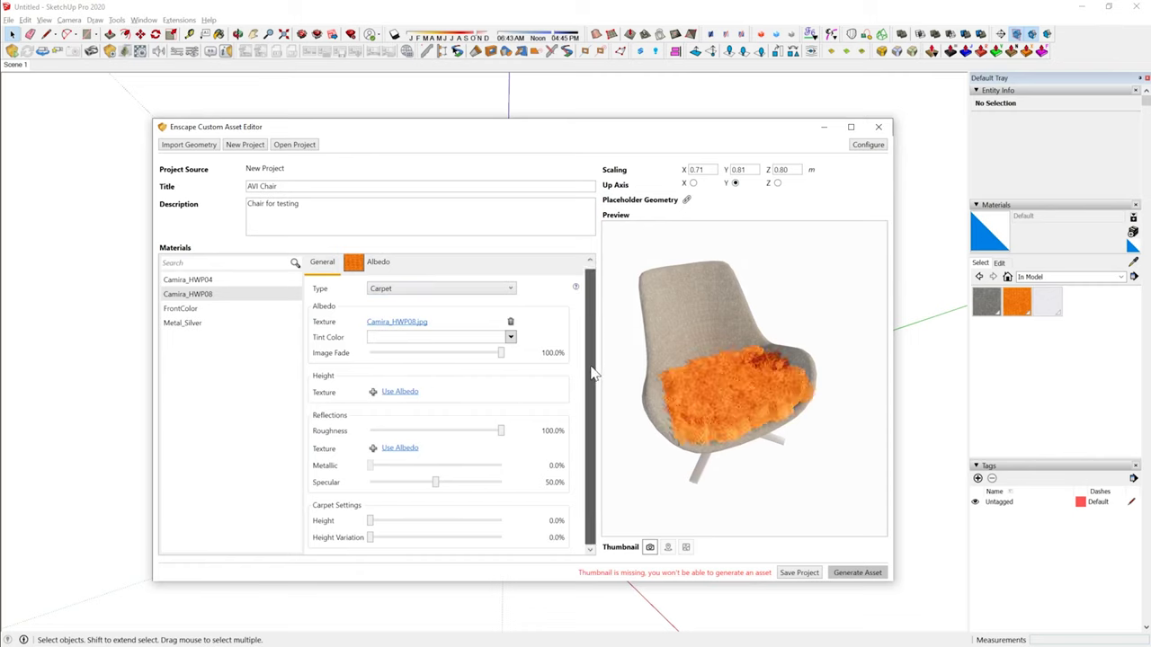
{"action": "left_click_drag", "start_coordinate": [739, 396], "coordinate": [720, 411]}
{"action": "scroll", "coordinate": [724, 414], "scroll_direction": "up", "scroll_amount": 2}
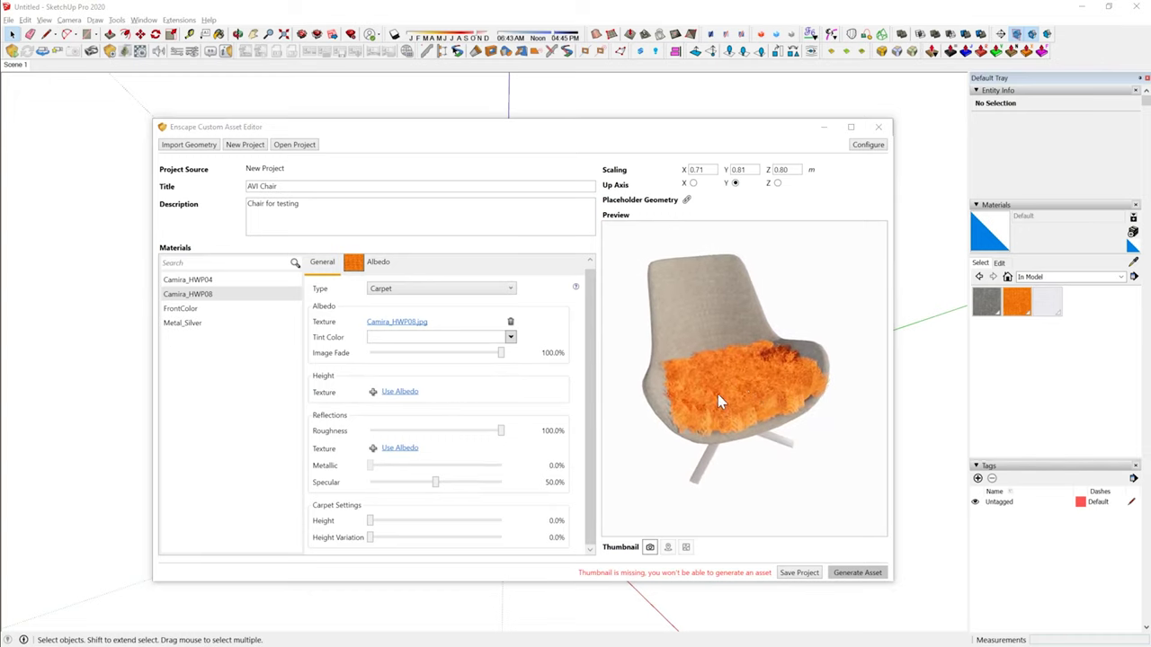
{"action": "middle_click_drag", "start_coordinate": [743, 411], "coordinate": [752, 420]}
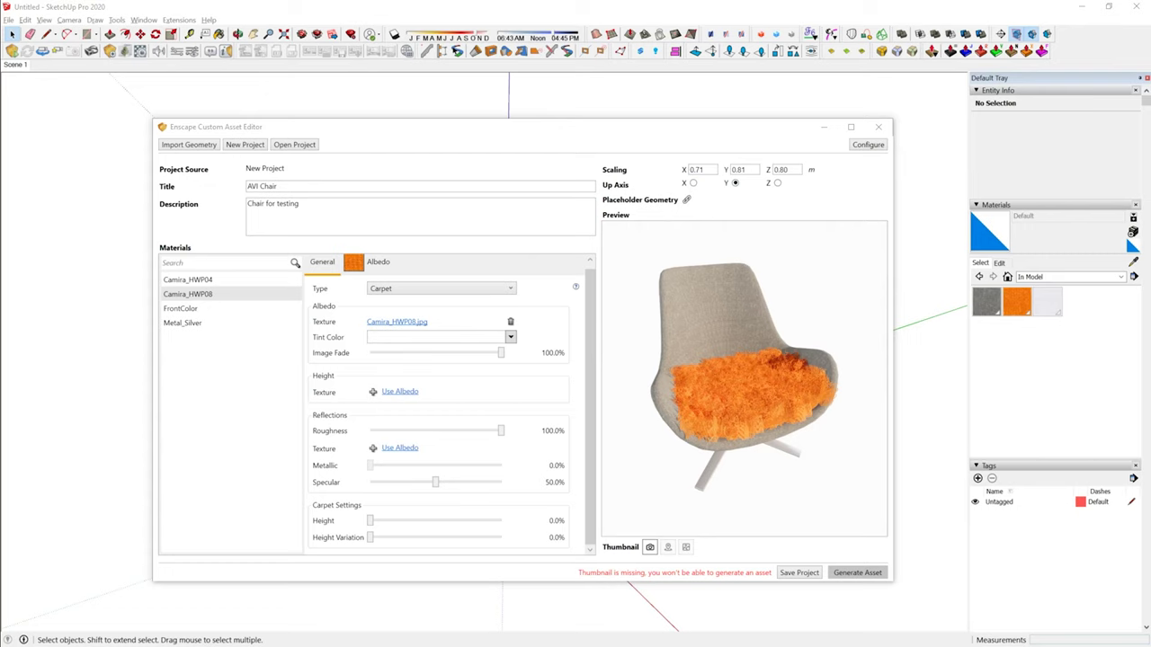
- Load AVI Chair Placeholder.obj from the Desktop as the asset's placeholder geometry
{"action": "left_click", "coordinate": [812, 174]}
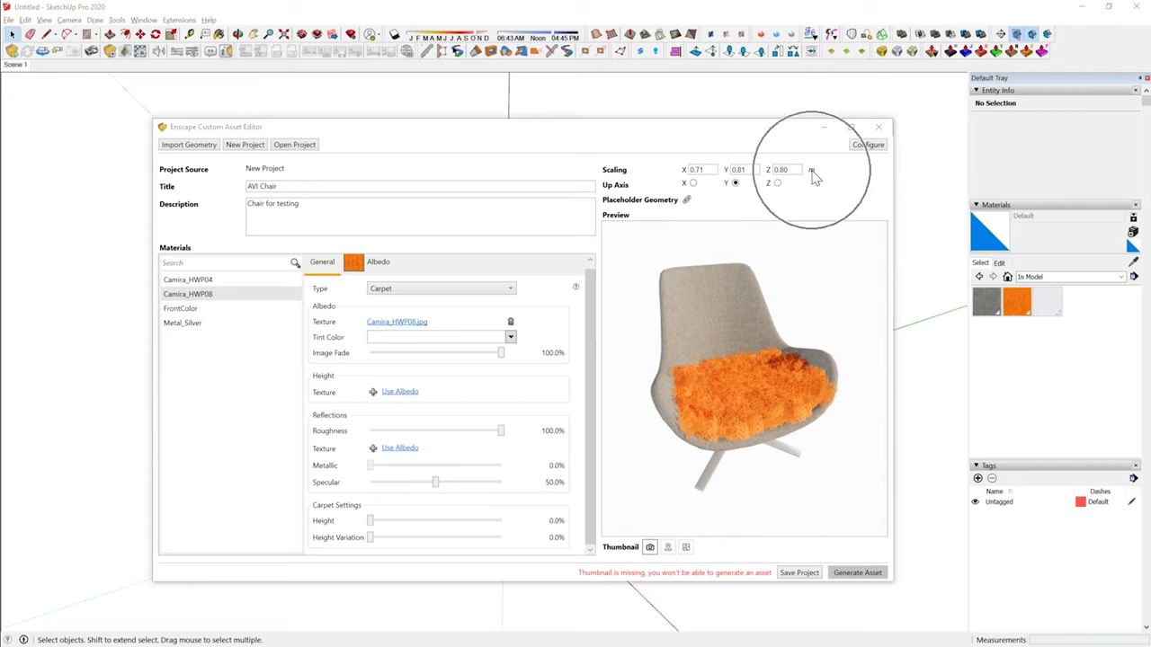
{"action": "left_click", "coordinate": [732, 186]}
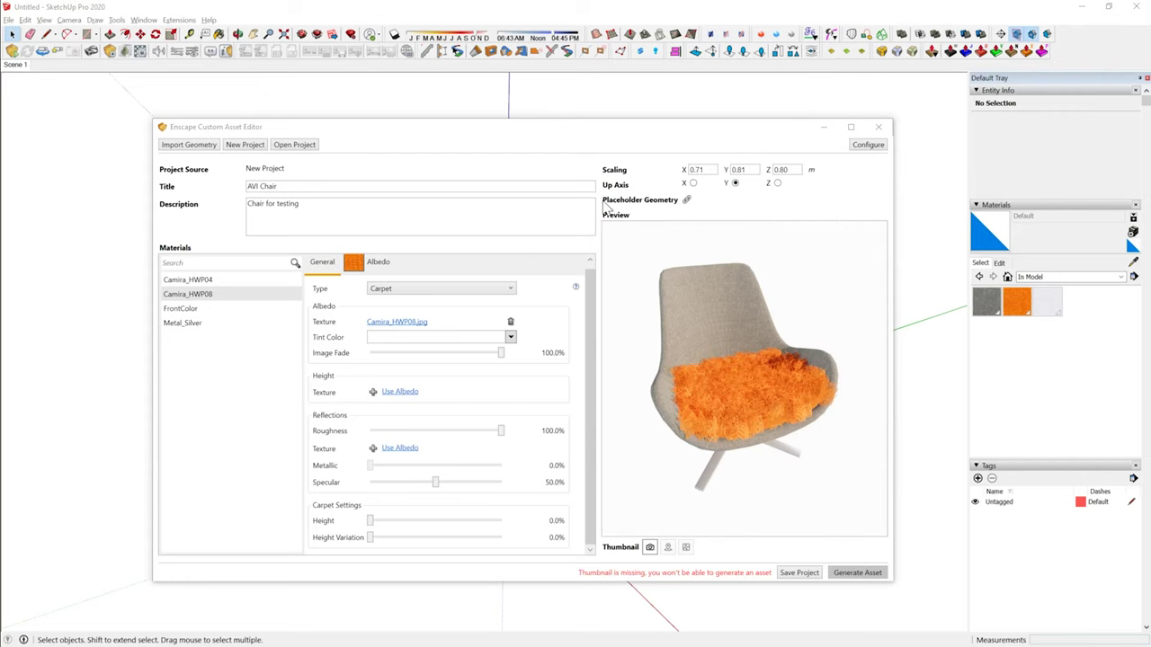
{"action": "left_click", "coordinate": [687, 200]}
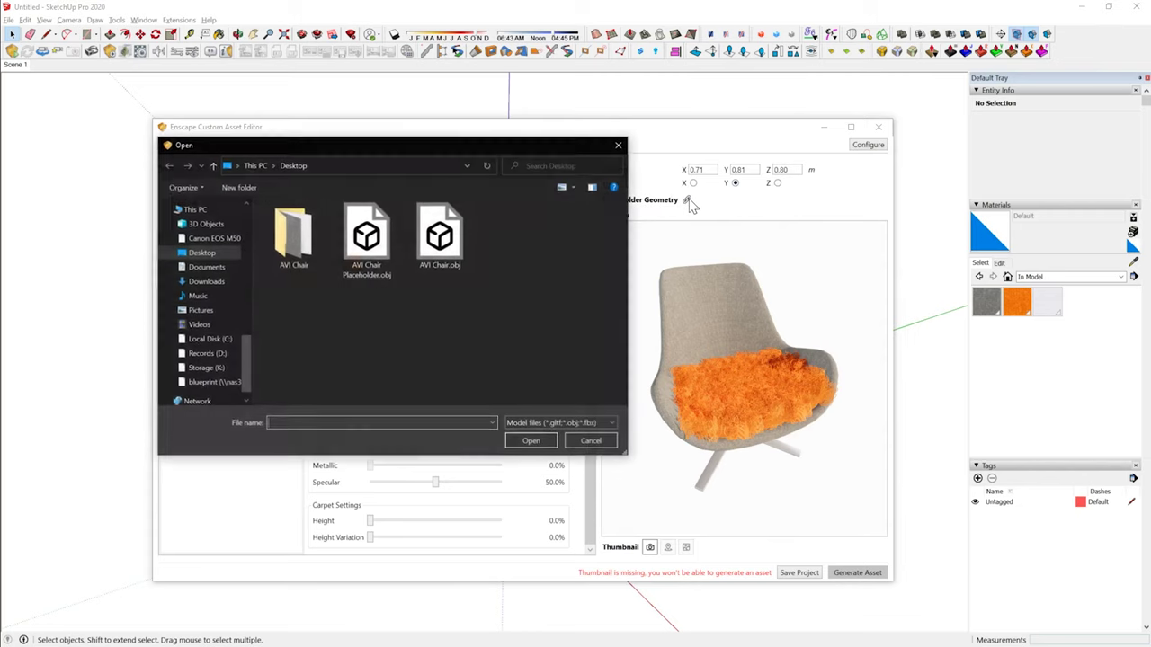
{"action": "left_click", "coordinate": [371, 256]}
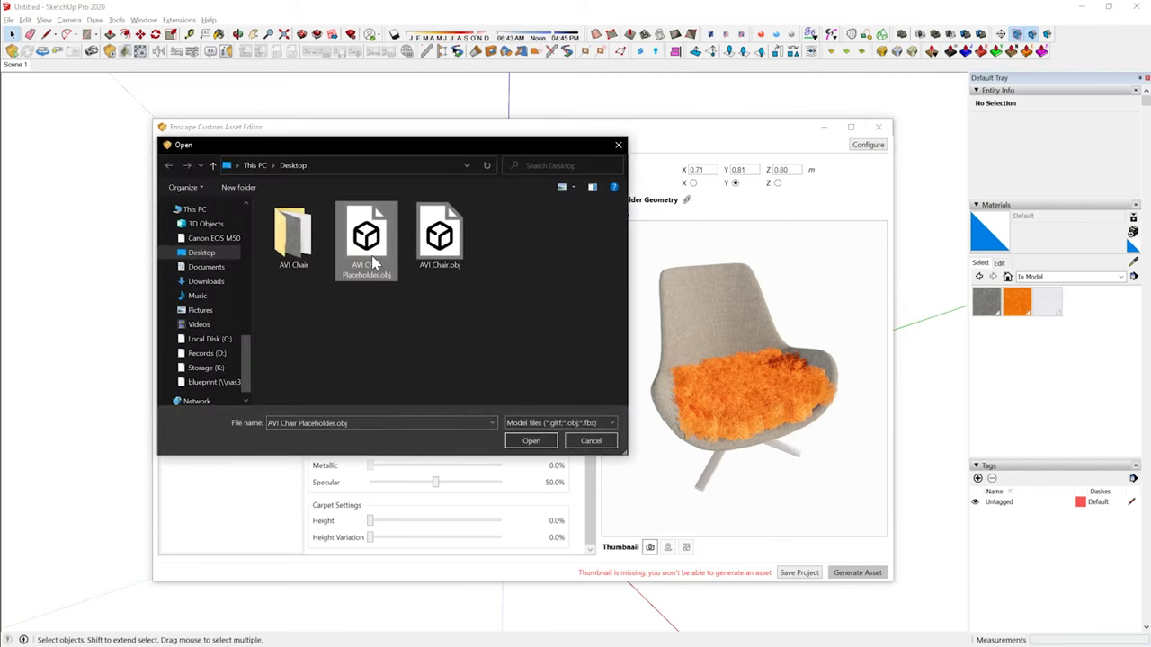
{"action": "left_click", "coordinate": [381, 284]}
{"action": "left_click", "coordinate": [529, 442]}
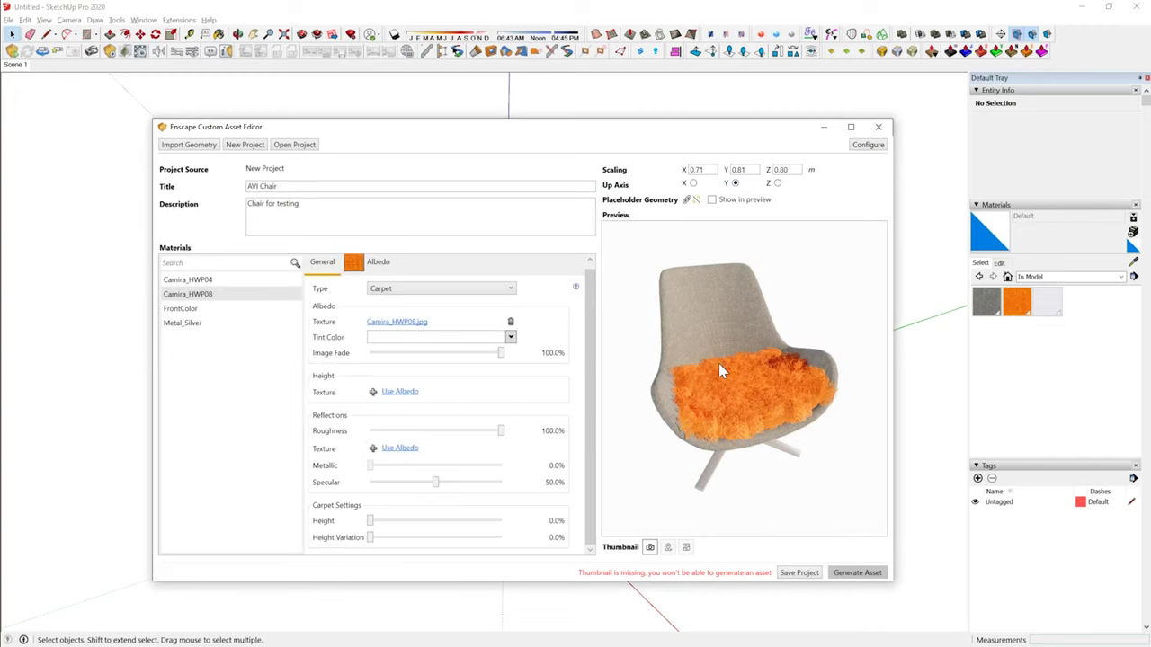
- Toggle the placeholder geometry in the preview repeatedly to compare its alignment with the detailed chair from different angles
{"action": "left_click", "coordinate": [714, 200]}
{"action": "left_click", "coordinate": [712, 202]}
{"action": "left_click", "coordinate": [711, 201]}
{"action": "left_click", "coordinate": [712, 201]}
{"action": "left_click", "coordinate": [712, 202]}
{"action": "left_click", "coordinate": [713, 201]}
{"action": "left_click", "coordinate": [712, 201]}
{"action": "left_click", "coordinate": [712, 202]}
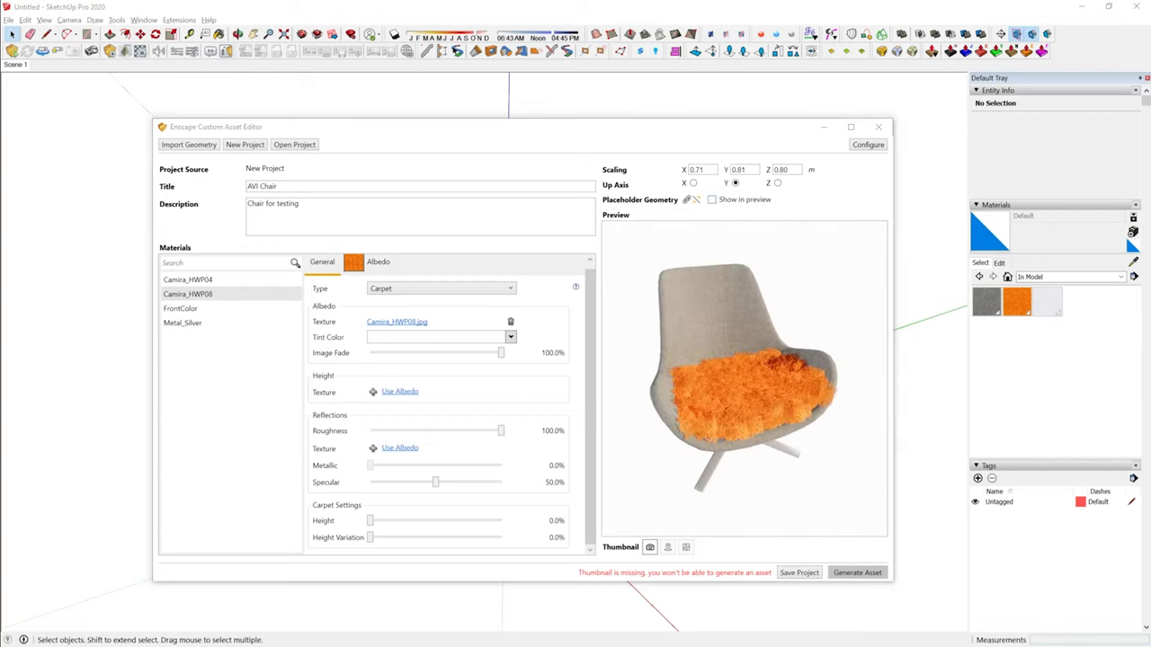
{"action": "left_click_drag", "start_coordinate": [719, 387], "coordinate": [765, 367]}
{"action": "left_click", "coordinate": [715, 202]}
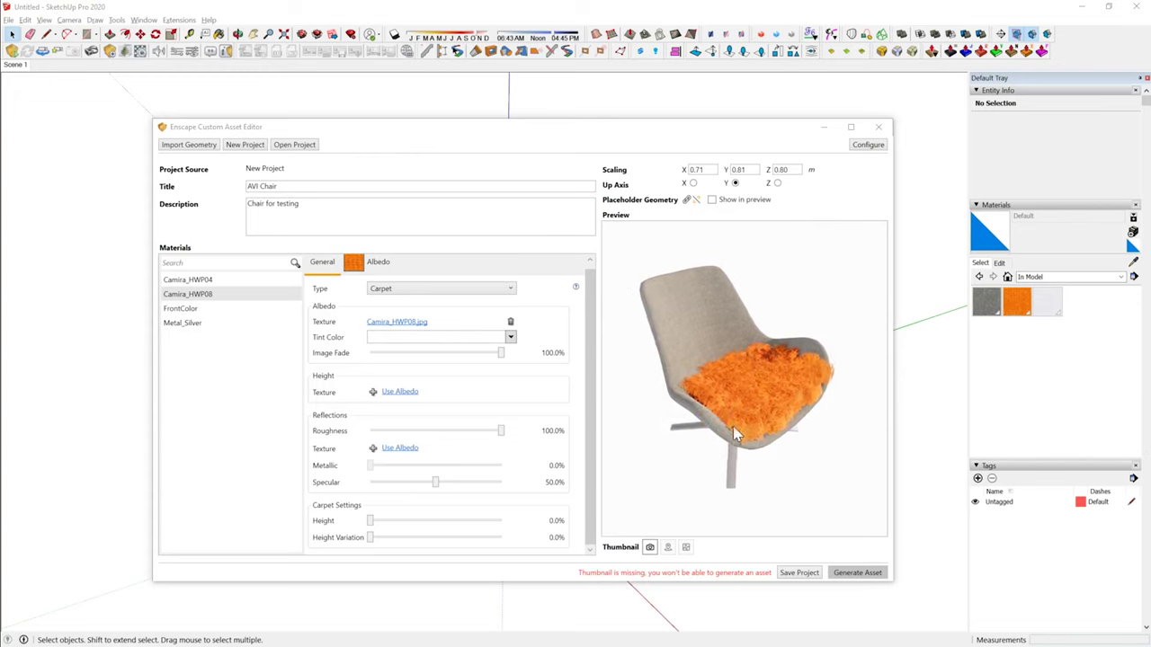
- Capture the current chair preview as the asset thumbnail and save the AVI Chair project as an .assetpkg in the Projects folder
{"action": "key", "text": "ctrl"}
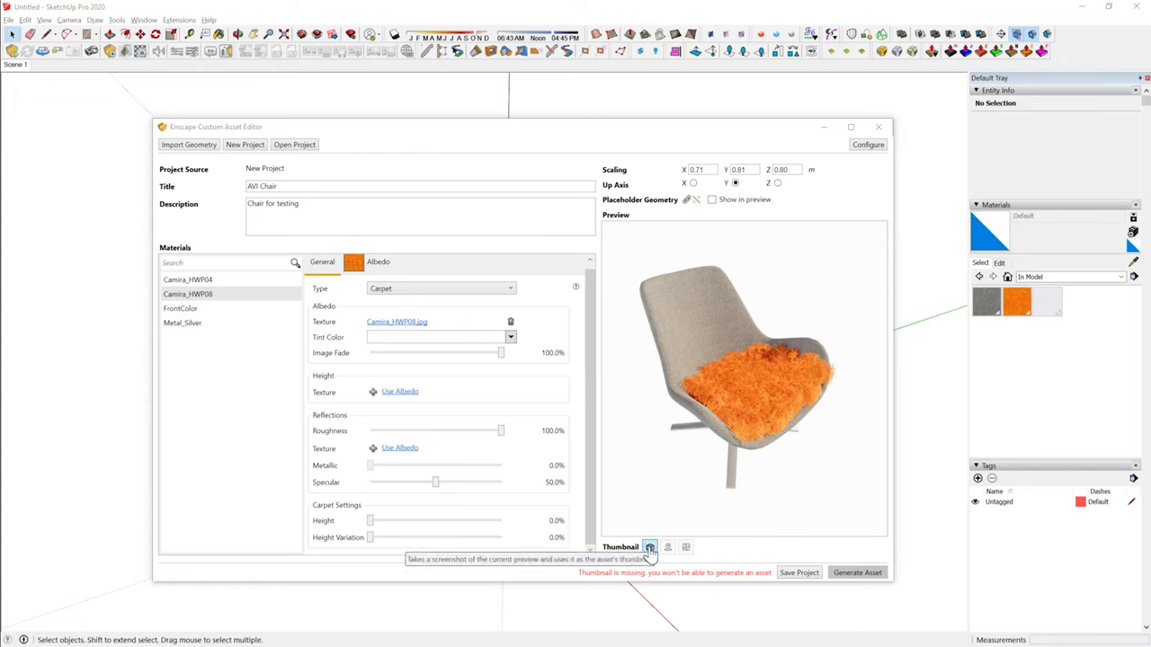
{"action": "left_click", "coordinate": [649, 549]}
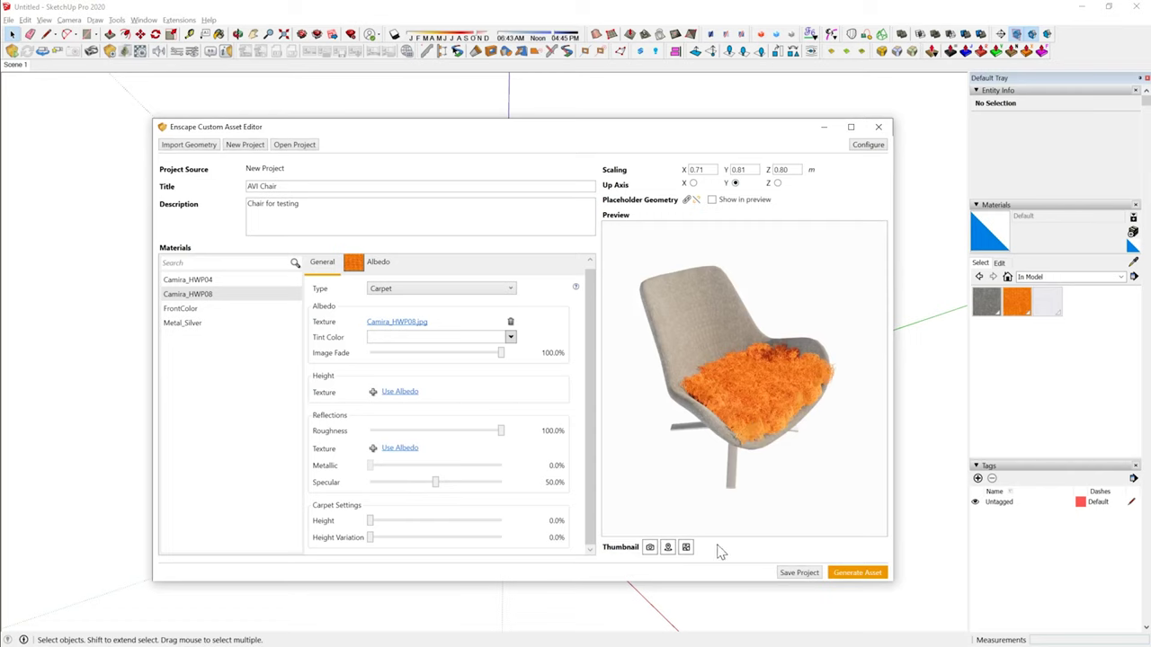
{"action": "left_click", "coordinate": [798, 576]}
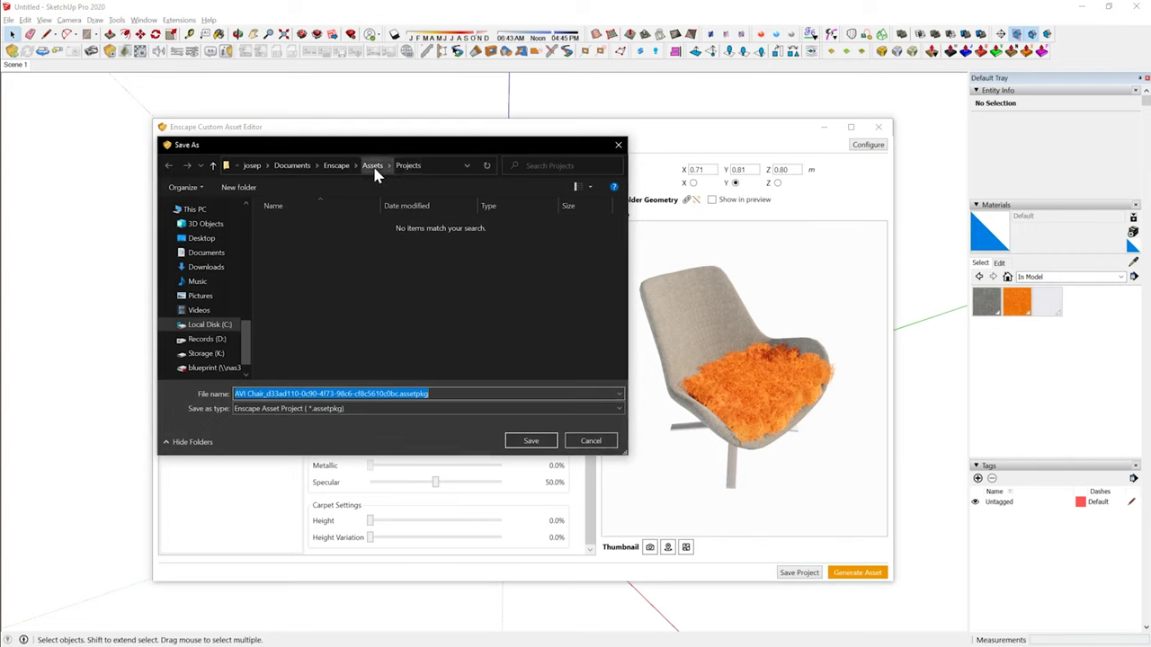
{"action": "left_click", "coordinate": [538, 445]}
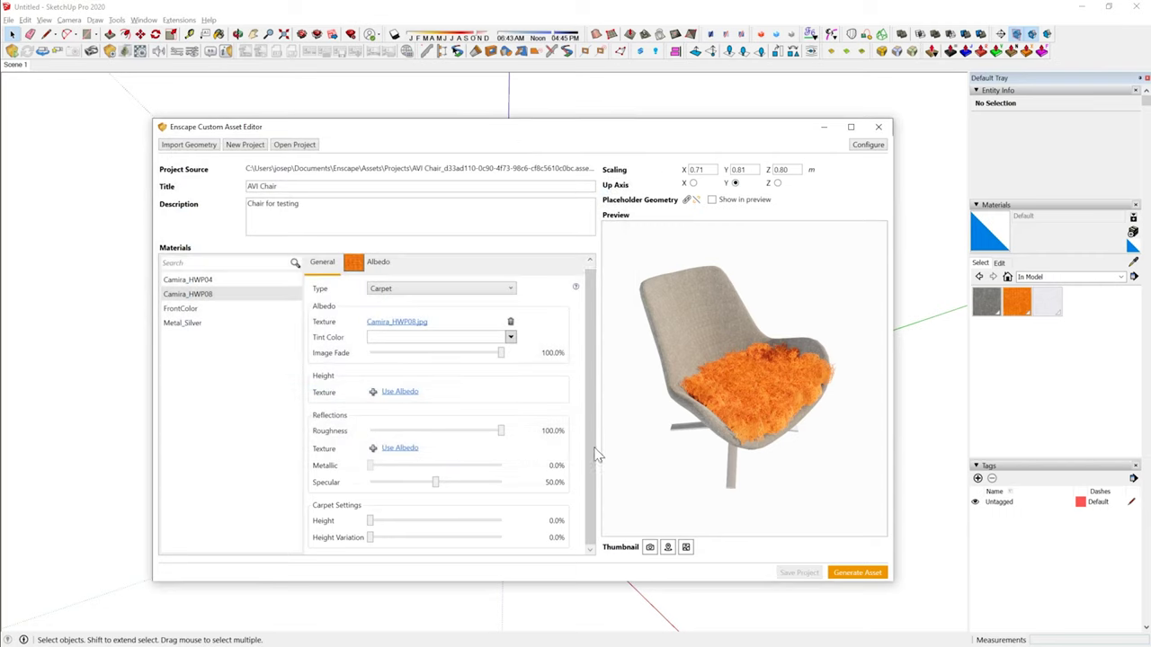
- Generate the AVI Chair asset and close the Custom Asset Editor to return to the custom assets in the library
{"action": "key", "text": "ctrl"}
{"action": "key", "text": "ctrl"}
{"action": "left_click", "coordinate": [879, 129]}
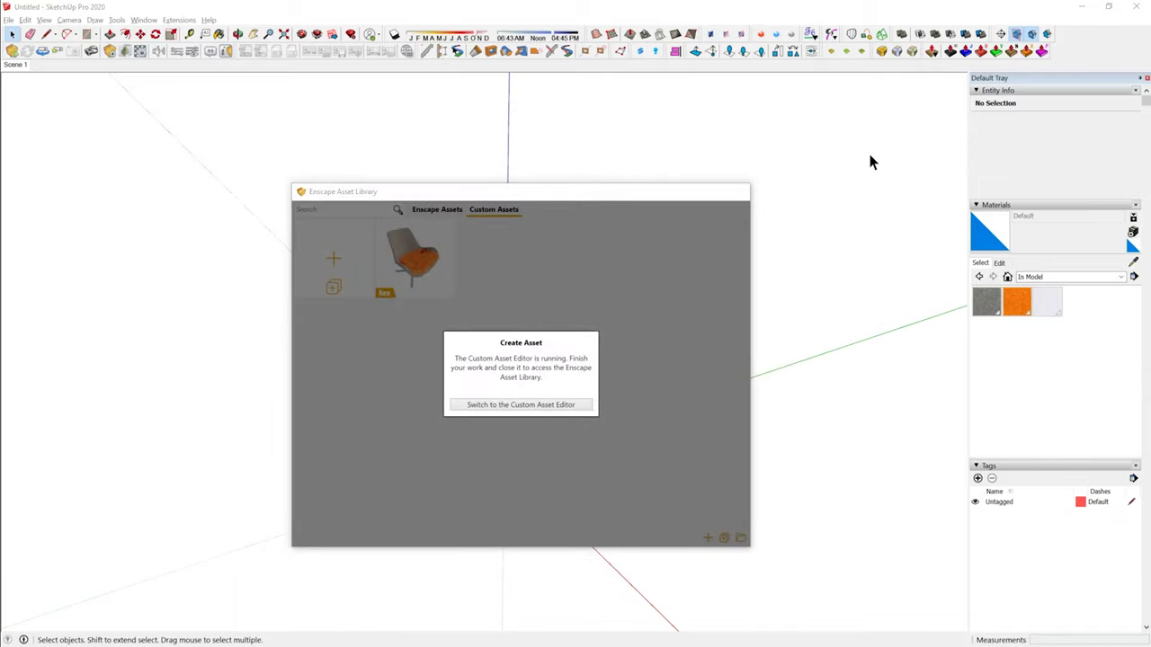
{"action": "mouse_move", "coordinate": [415, 260]}
{"action": "key", "text": "ctrl"}
{"action": "key", "text": "ctrl"}
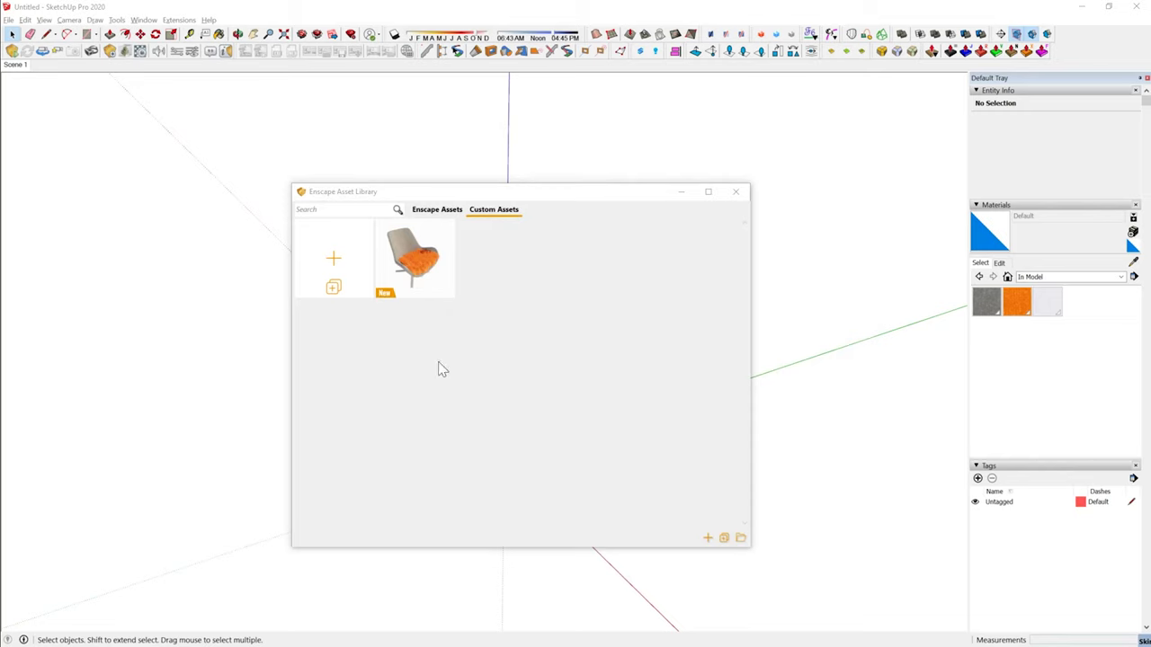
- Place five AVI Chair custom assets around the original chair in SketchUp and launch the Enscape rendering
{"action": "left_click", "coordinate": [428, 259]}
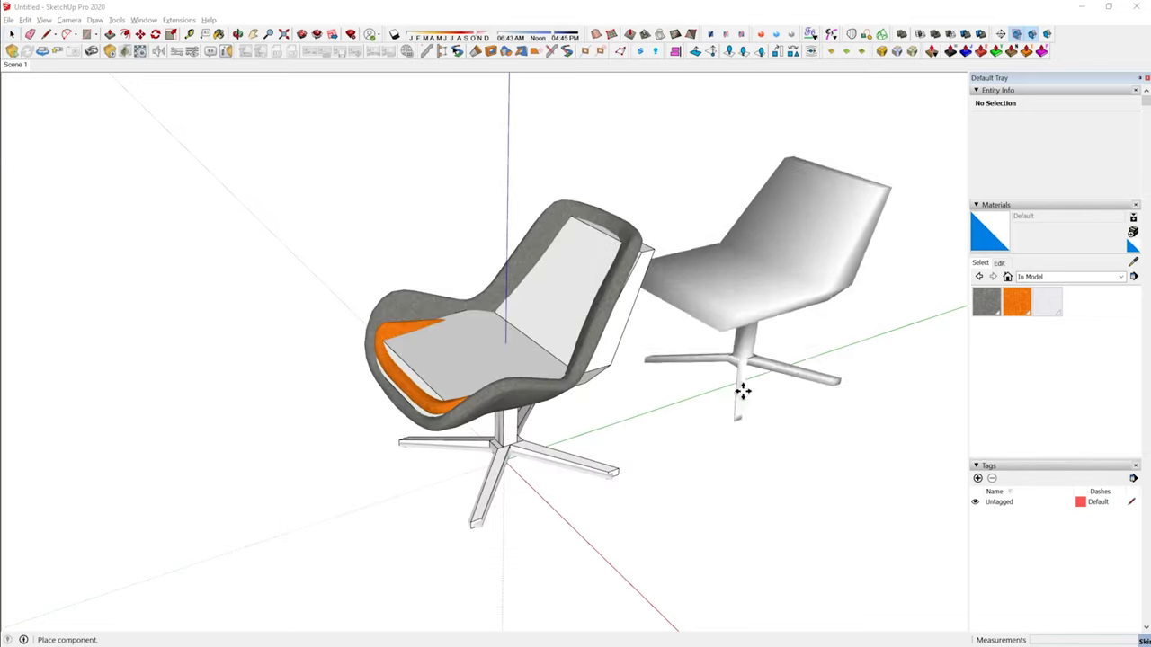
{"action": "left_click", "coordinate": [807, 402]}
{"action": "left_click", "coordinate": [277, 315]}
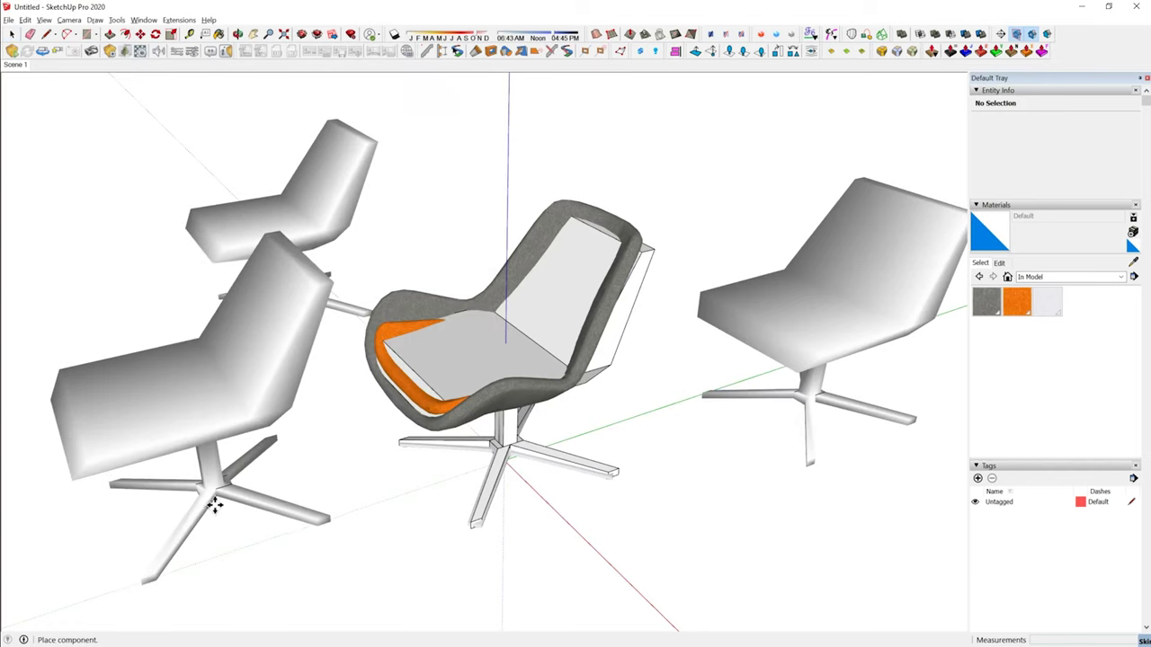
{"action": "left_click", "coordinate": [216, 492]}
{"action": "left_click", "coordinate": [715, 601]}
{"action": "left_click", "coordinate": [707, 234]}
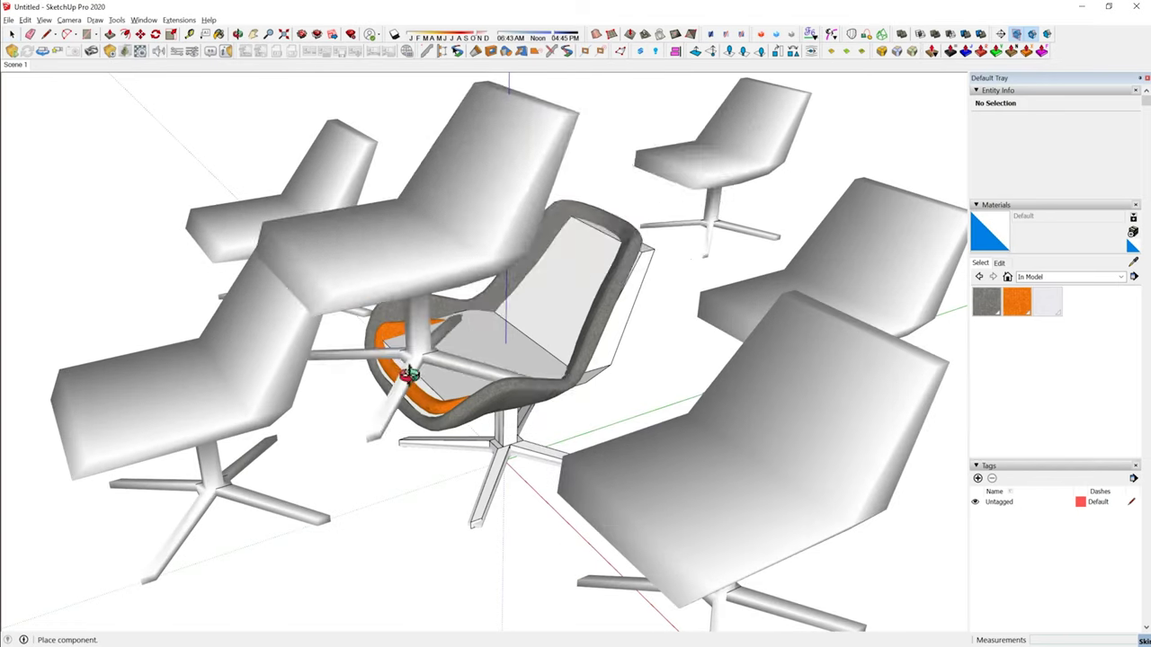
{"action": "key", "text": "Escape"}
{"action": "middle_click_drag", "start_coordinate": [411, 375], "coordinate": [458, 463]}
{"action": "scroll", "coordinate": [458, 462], "scroll_direction": "down", "scroll_amount": 2}
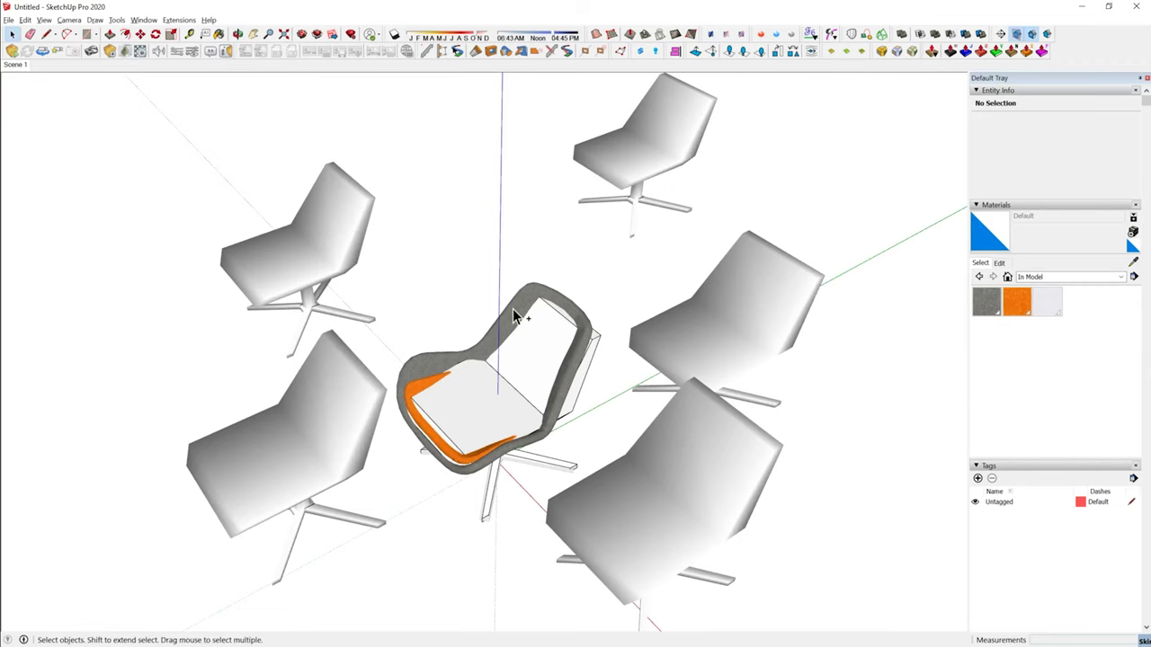
{"action": "middle_click_drag", "start_coordinate": [512, 308], "coordinate": [540, 462]}
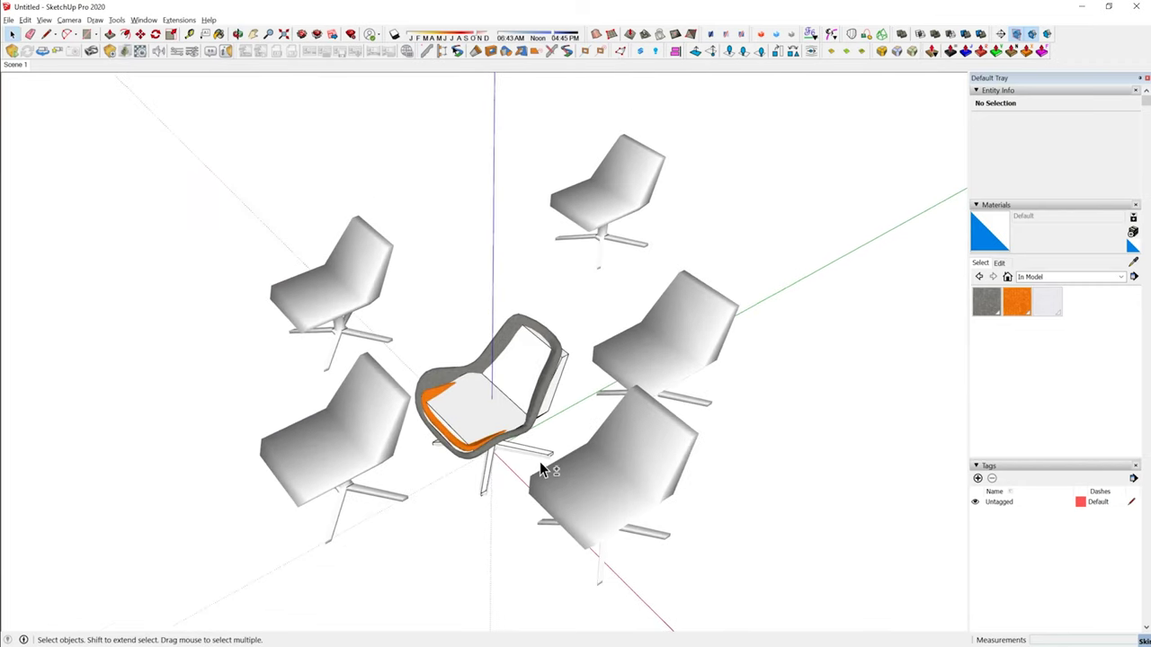
{"action": "left_click", "coordinate": [13, 51]}
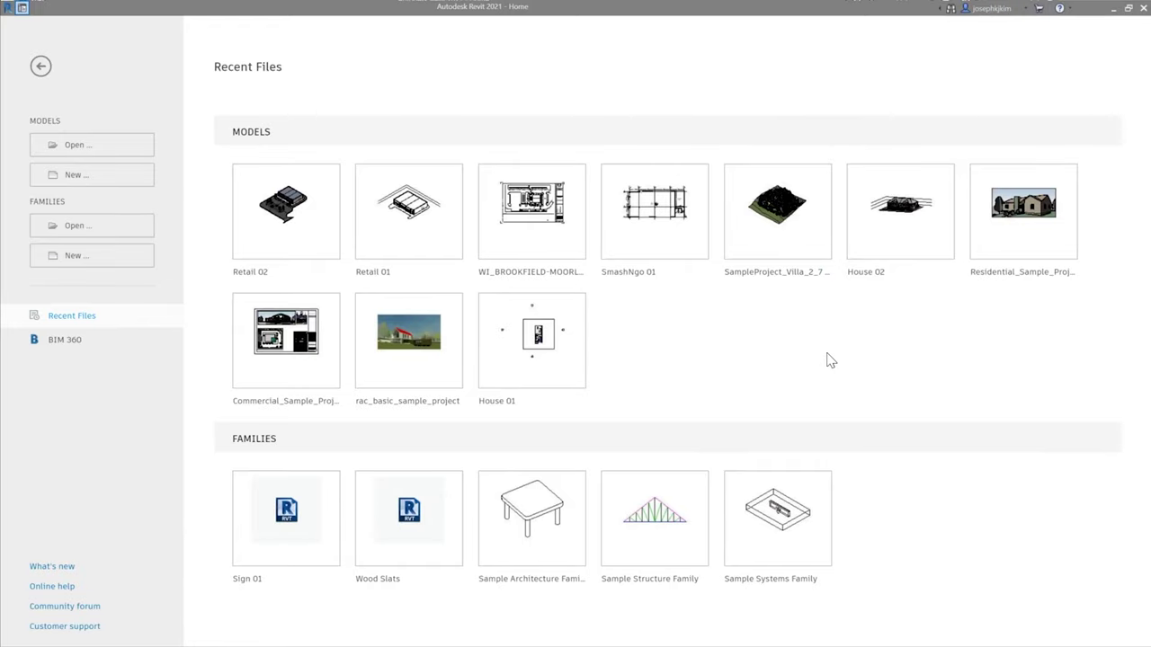
- In Revit, open rac_basic_sample_project and display the living room area of the Level 1 floor plan
{"action": "left_click", "coordinate": [399, 353]}
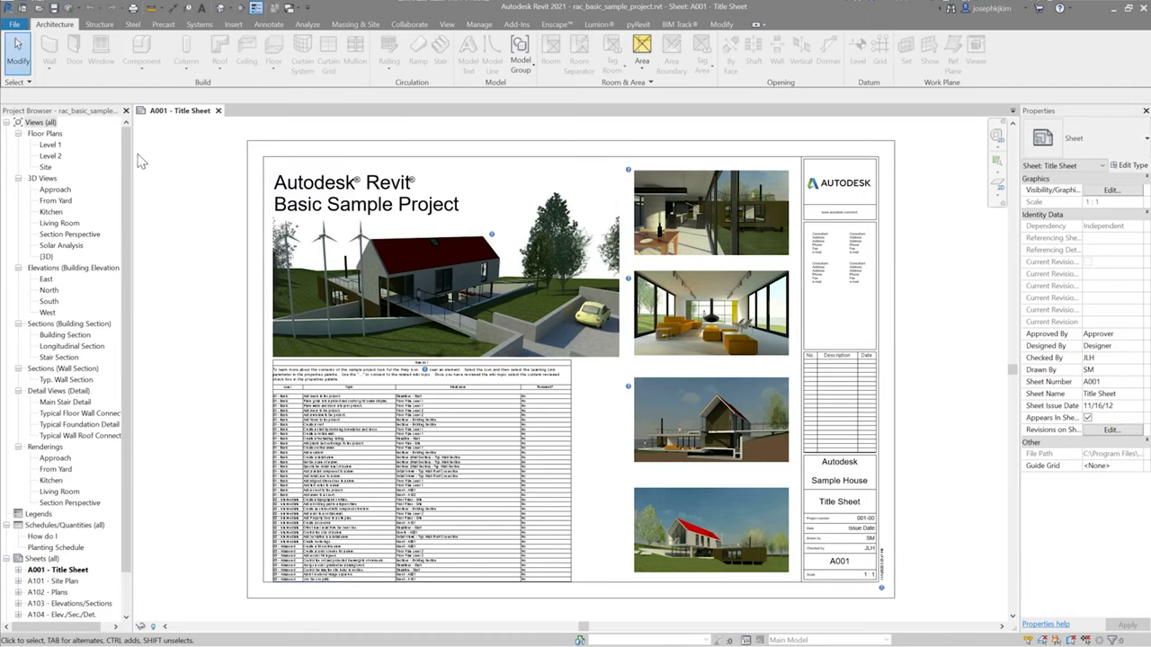
{"action": "double_click", "coordinate": [53, 146]}
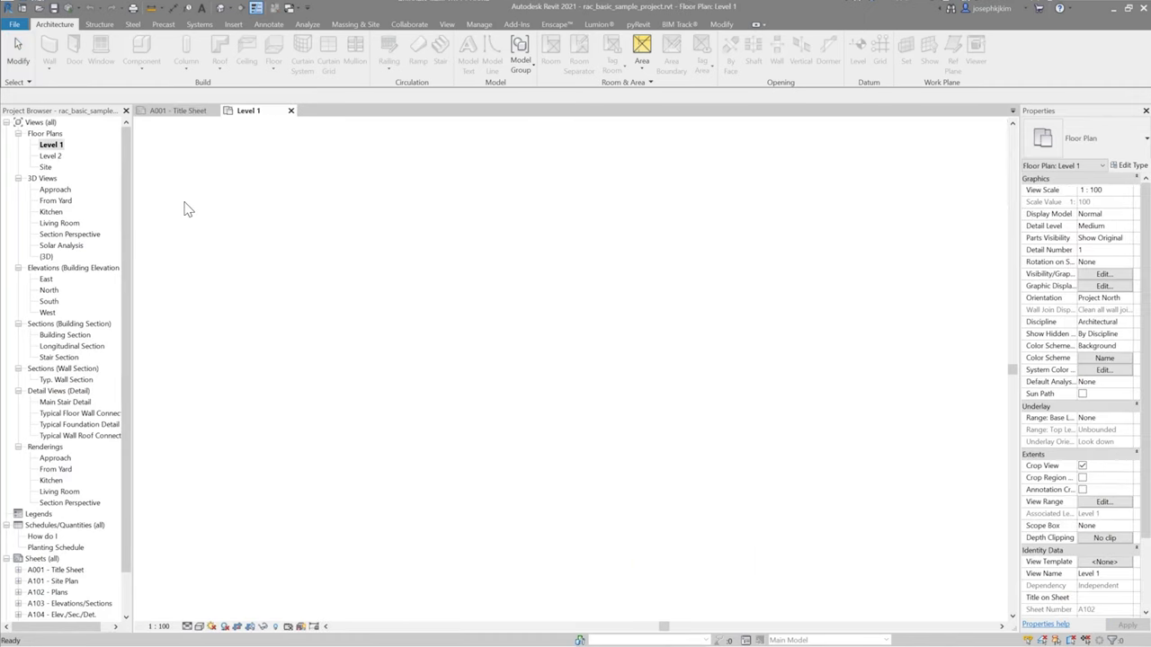
{"action": "mouse_move", "coordinate": [245, 145]}
{"action": "left_mouse_down"}
{"action": "mouse_move", "coordinate": [462, 355]}
{"action": "mouse_move", "coordinate": [896, 618]}
{"action": "mouse_move", "coordinate": [922, 583]}
{"action": "left_mouse_up"}
{"action": "key", "text": "Escape"}
{"action": "scroll", "coordinate": [663, 498], "scroll_direction": "up", "scroll_amount": 2}
{"action": "scroll", "coordinate": [661, 503], "scroll_direction": "up", "scroll_amount": 3}
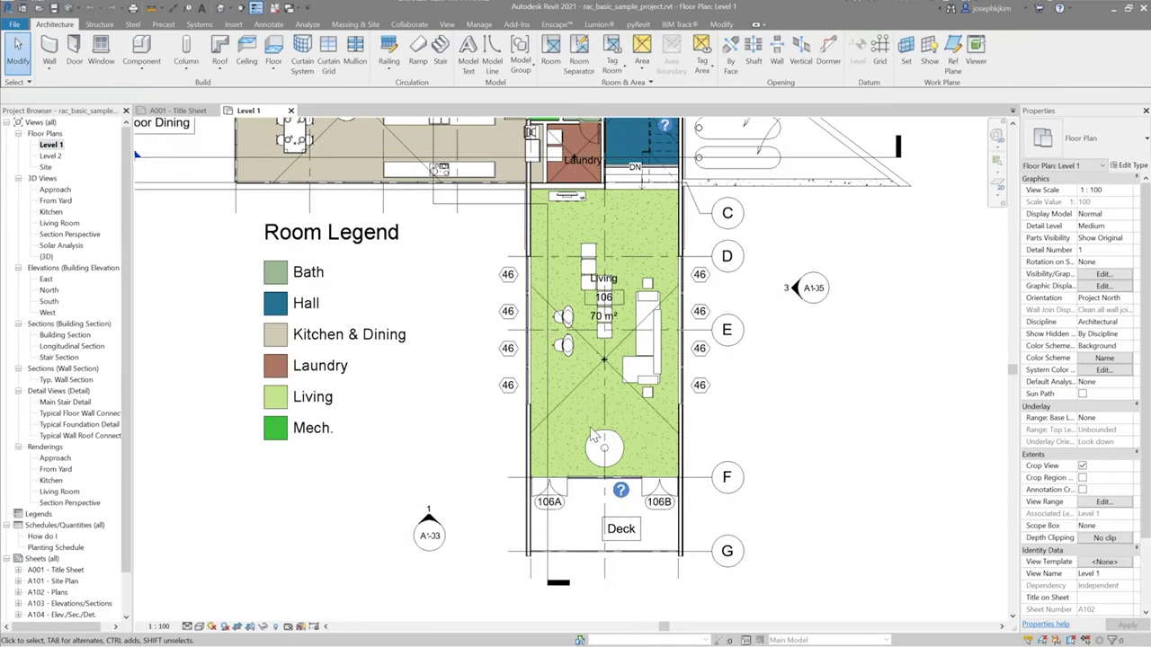
- Place the AVI Chair from Enscape's custom assets in the living room, between the armchairs and the round fireplace
{"action": "left_click", "coordinate": [562, 26]}
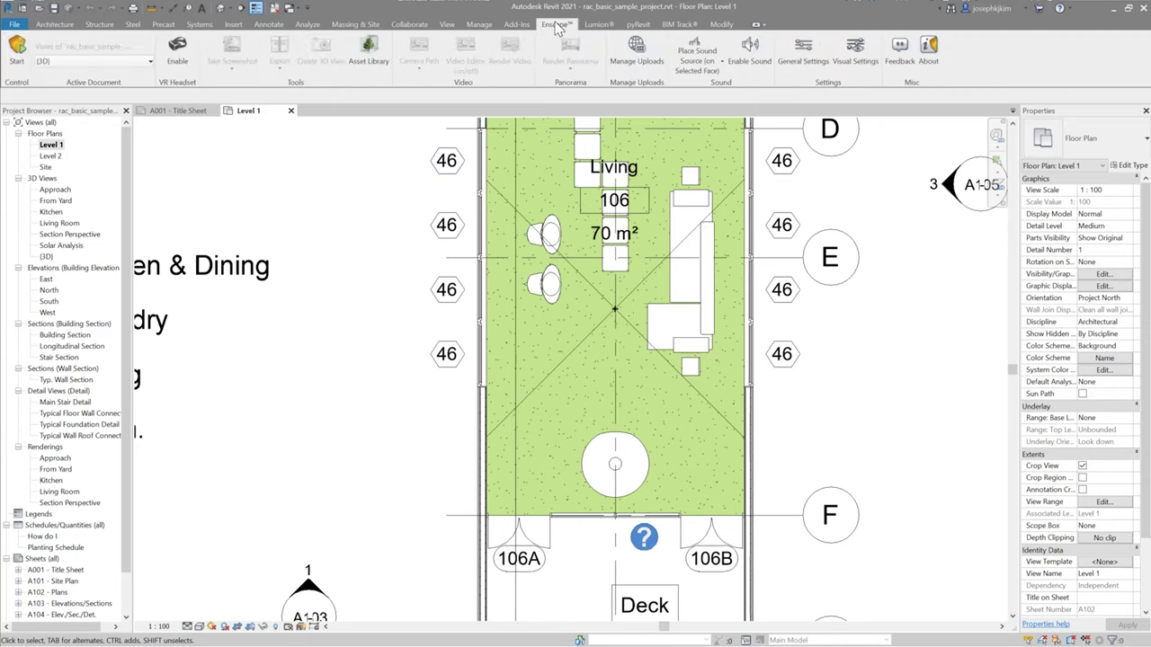
{"action": "left_click", "coordinate": [369, 49]}
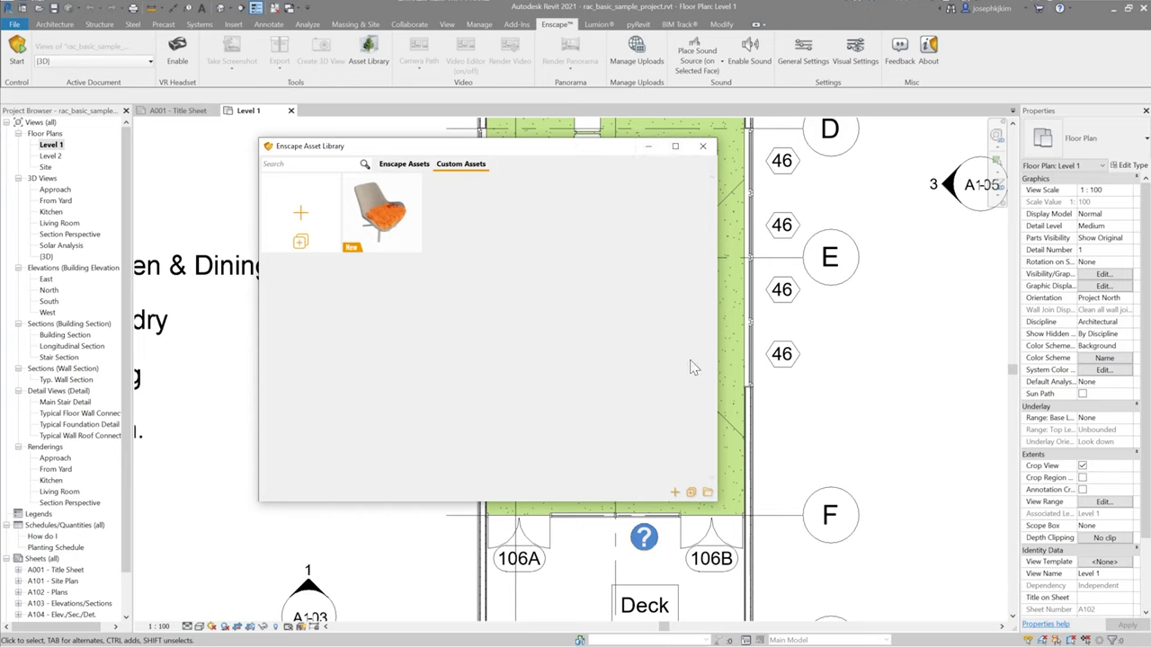
{"action": "left_click", "coordinate": [458, 170]}
{"action": "mouse_move", "coordinate": [384, 214]}
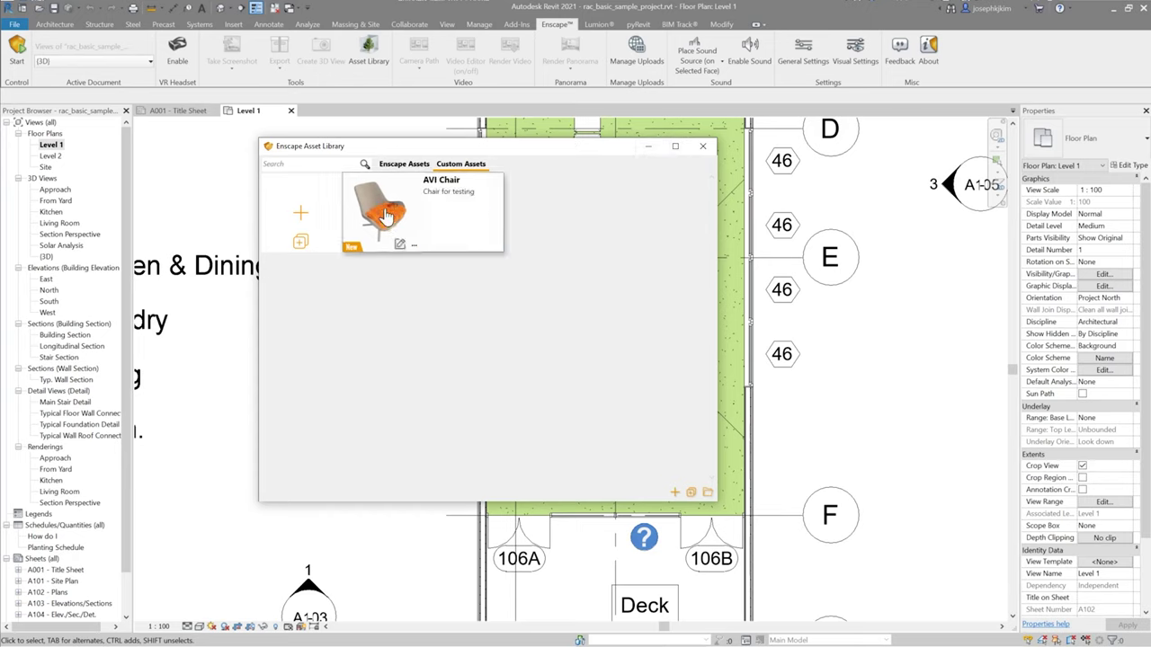
{"action": "left_click_drag", "start_coordinate": [410, 147], "coordinate": [295, 108]}
{"action": "left_click", "coordinate": [264, 163]}
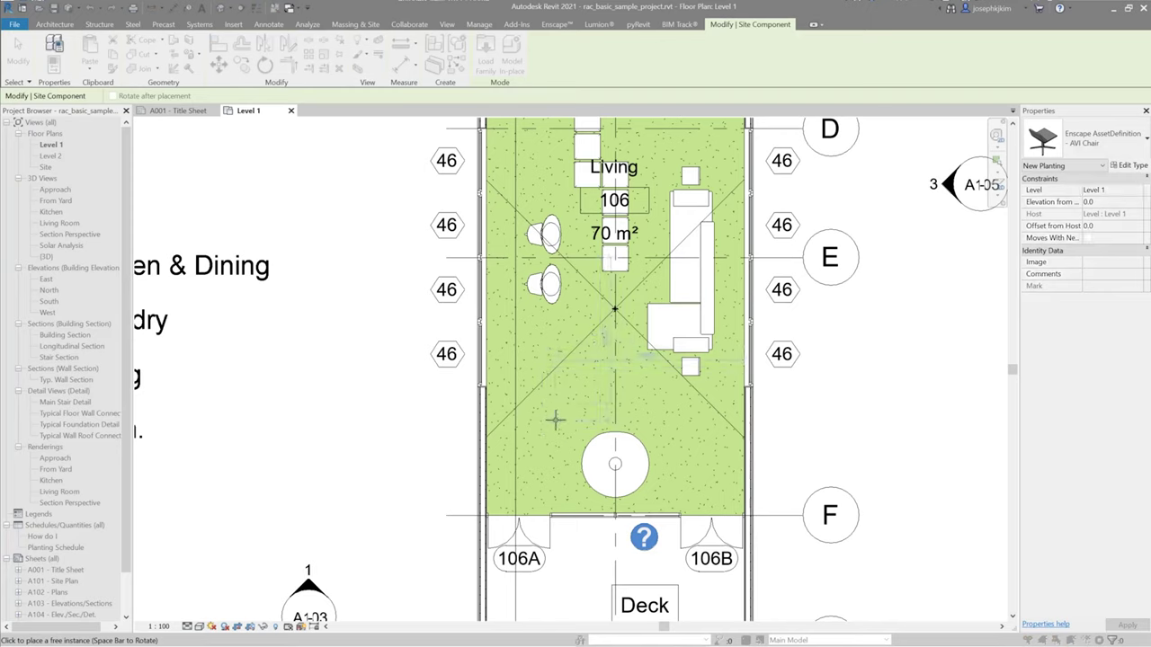
{"action": "left_click", "coordinate": [549, 410]}
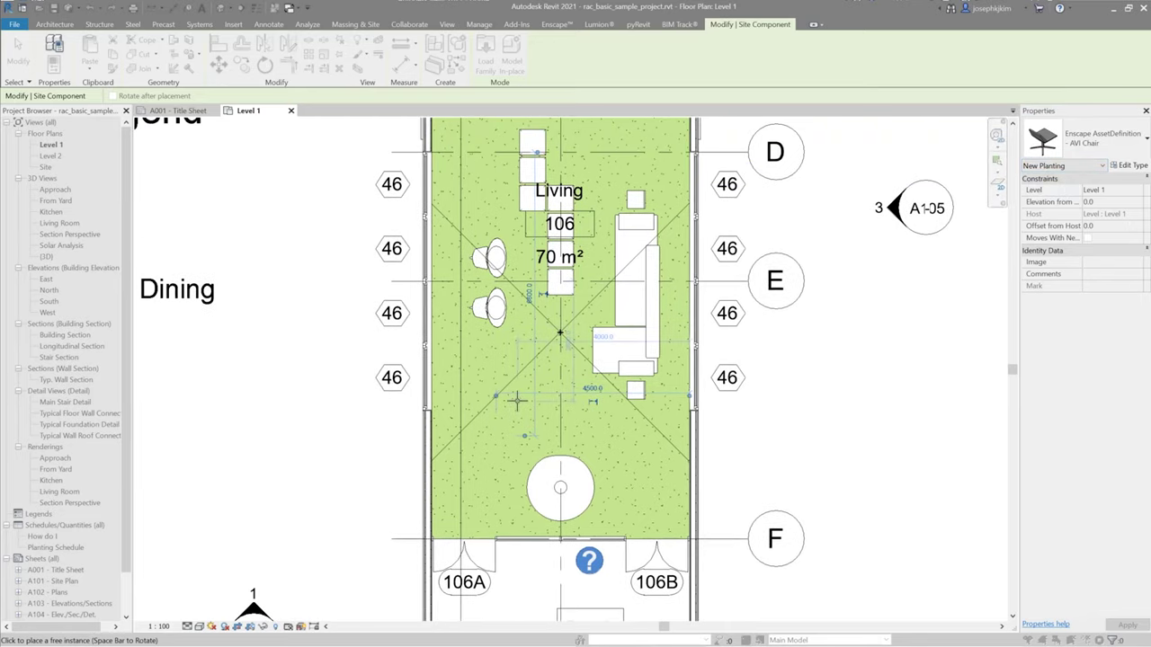
{"action": "scroll", "coordinate": [524, 414], "scroll_direction": "down", "scroll_amount": 3}
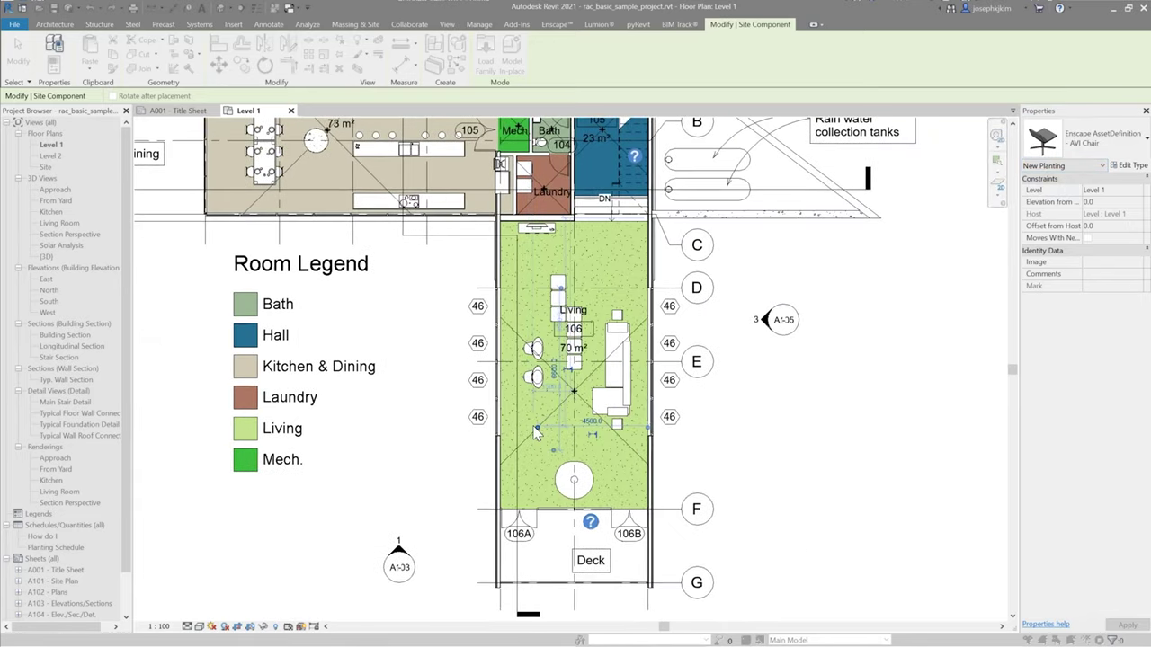
{"action": "key", "text": "Escape"}
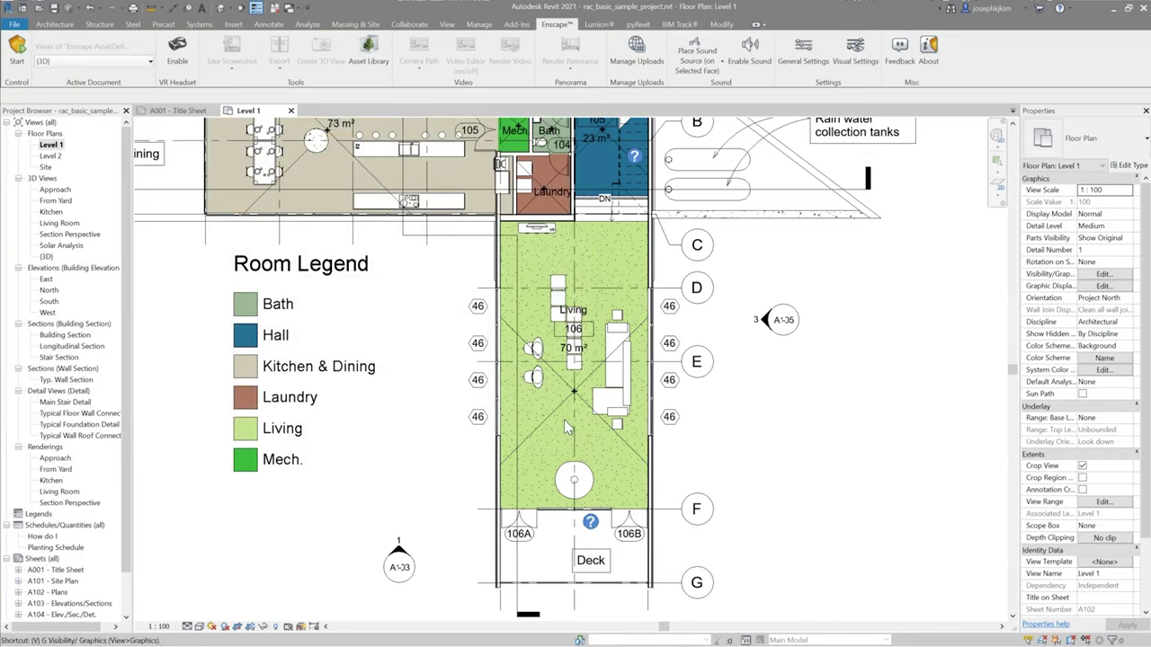
- Turn on the Planting category in the Level 1 floor plan's visibility and graphics overrides
{"action": "key", "text": "g"}
{"action": "scroll", "coordinate": [448, 313], "scroll_direction": "down", "scroll_amount": 3}
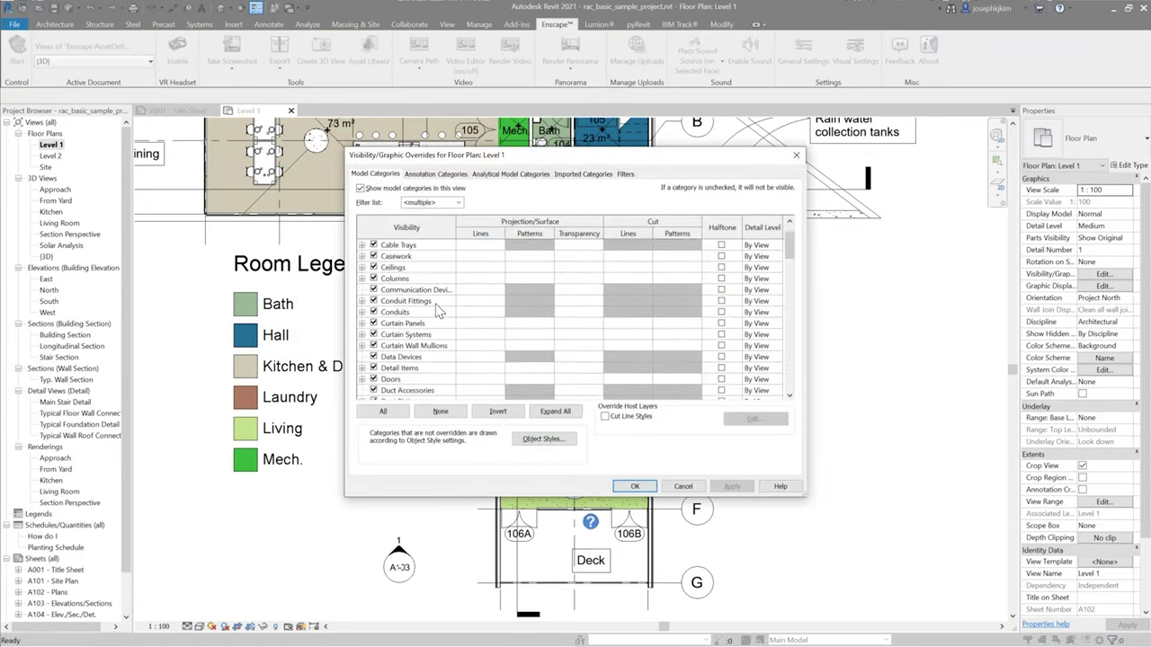
{"action": "left_click", "coordinate": [437, 302]}
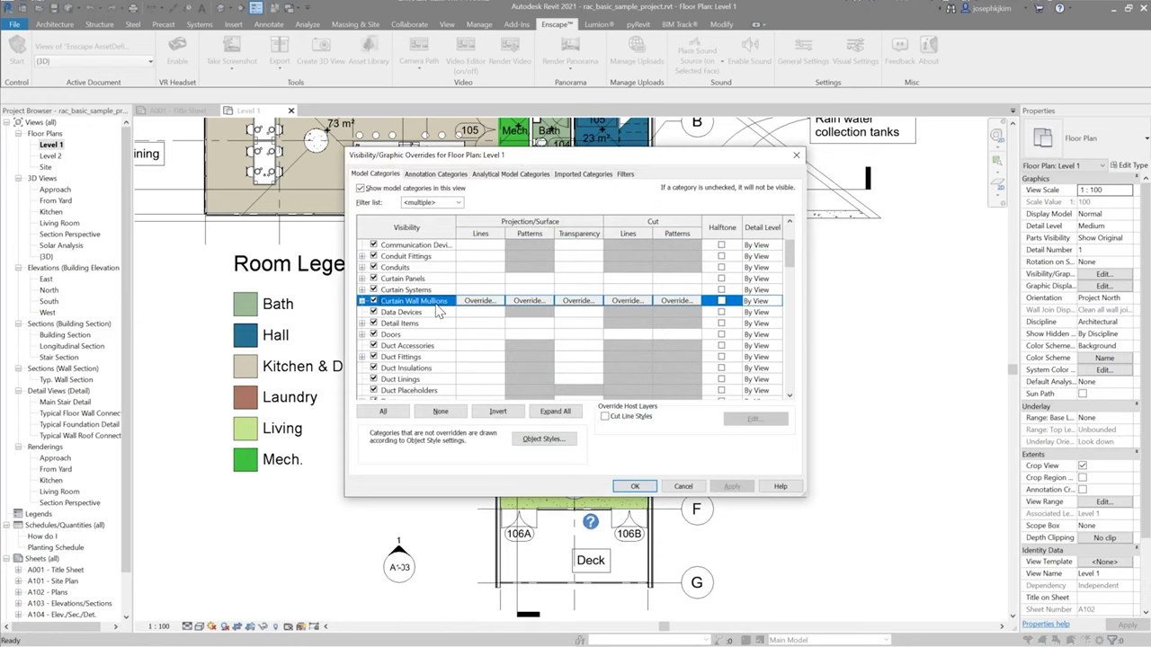
{"action": "key", "text": "p"}
{"action": "scroll", "coordinate": [452, 351], "scroll_direction": "down", "scroll_amount": 4}
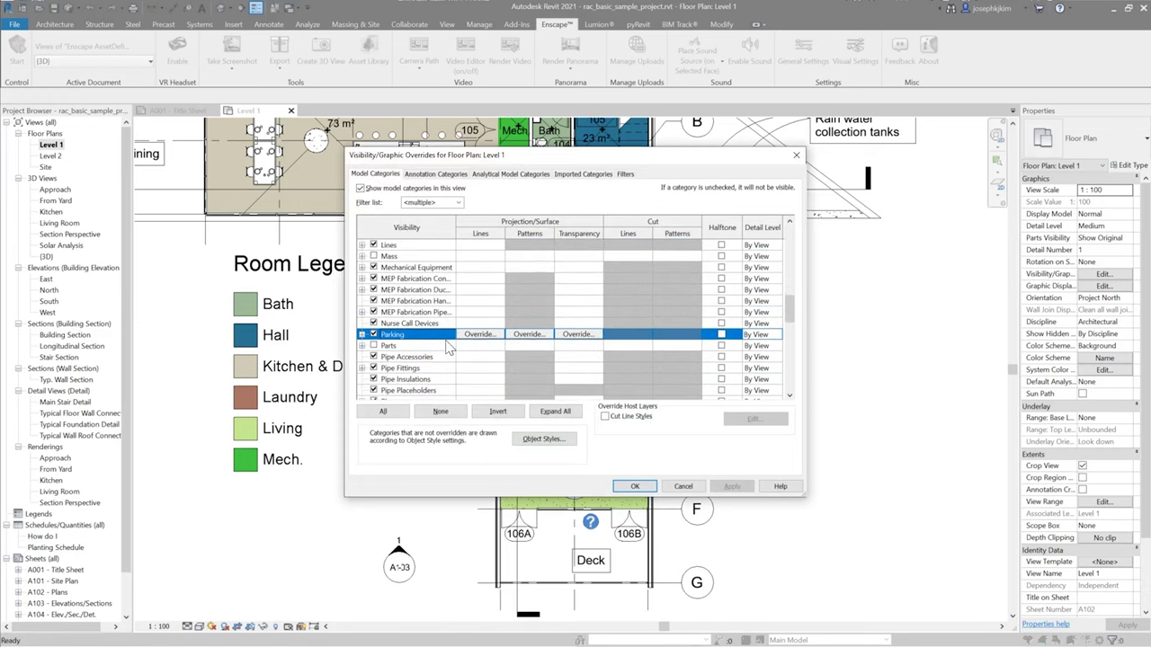
{"action": "left_click", "coordinate": [374, 345]}
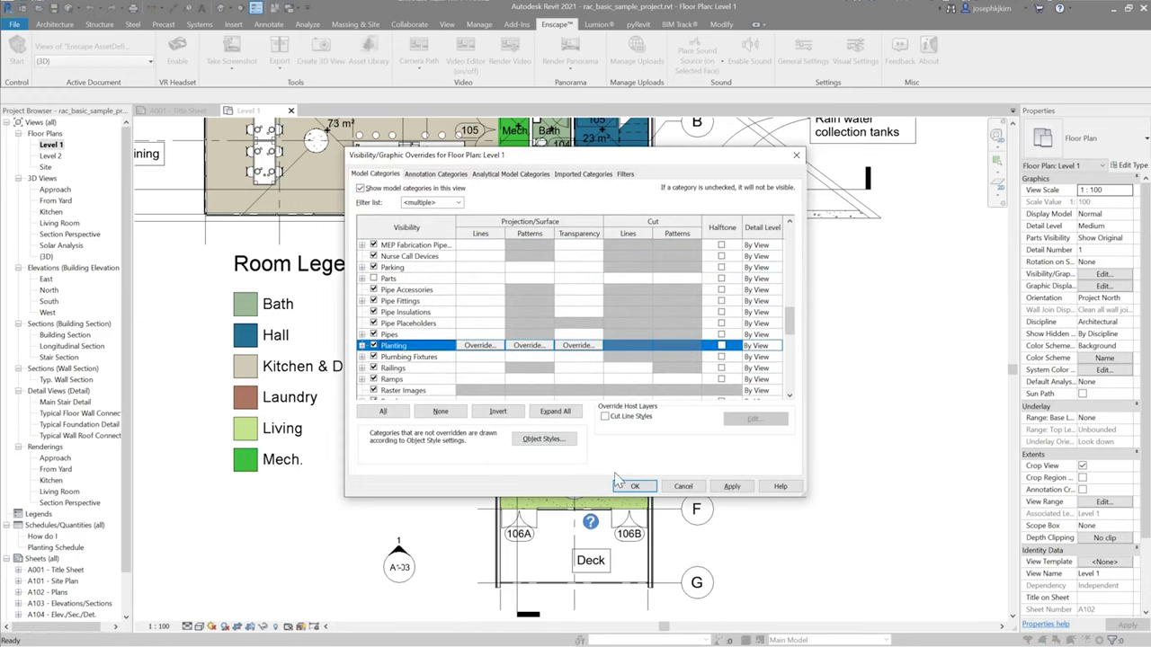
{"action": "left_click", "coordinate": [635, 486]}
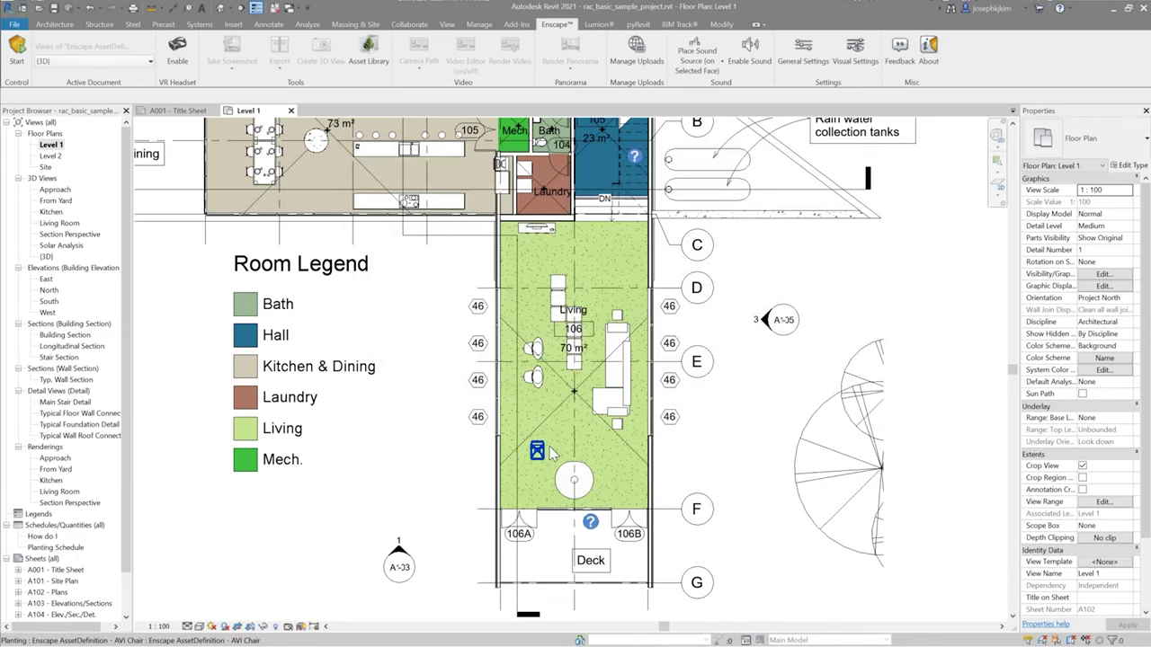
- Copy the AVI Chair horizontally to create a second chair beside it, toward the room's centreline
{"action": "scroll", "coordinate": [540, 461], "scroll_direction": "up", "scroll_amount": 5}
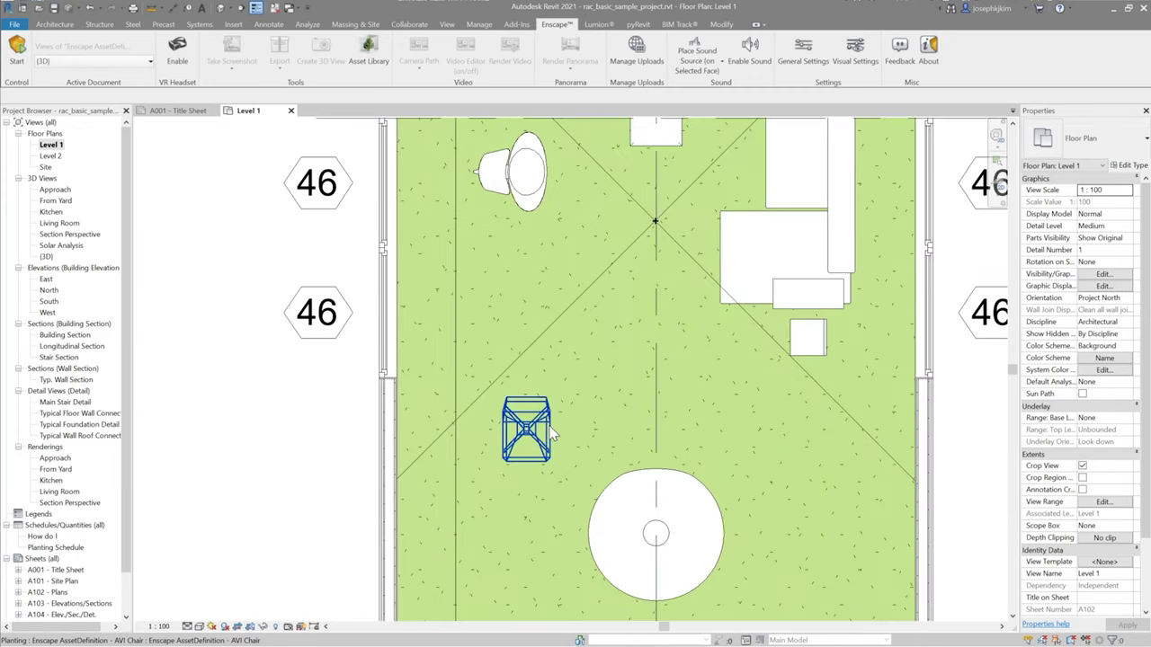
{"action": "left_click", "coordinate": [545, 423]}
{"action": "left_click", "coordinate": [552, 386]}
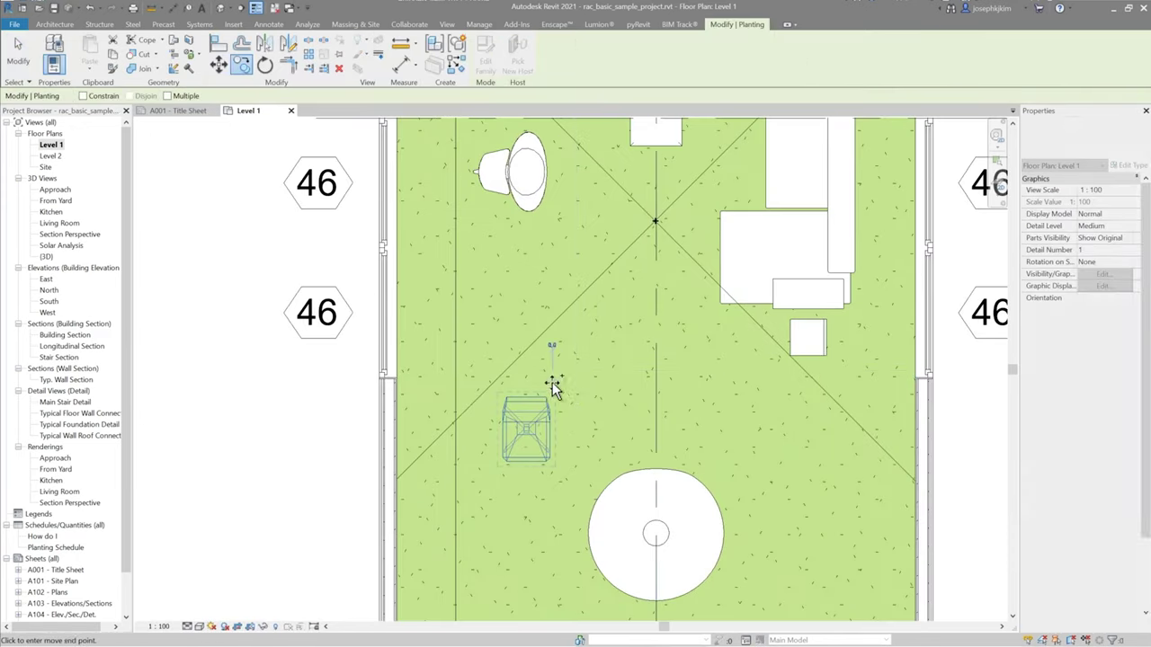
{"action": "left_click", "coordinate": [629, 386]}
{"action": "key", "text": "Escape"}
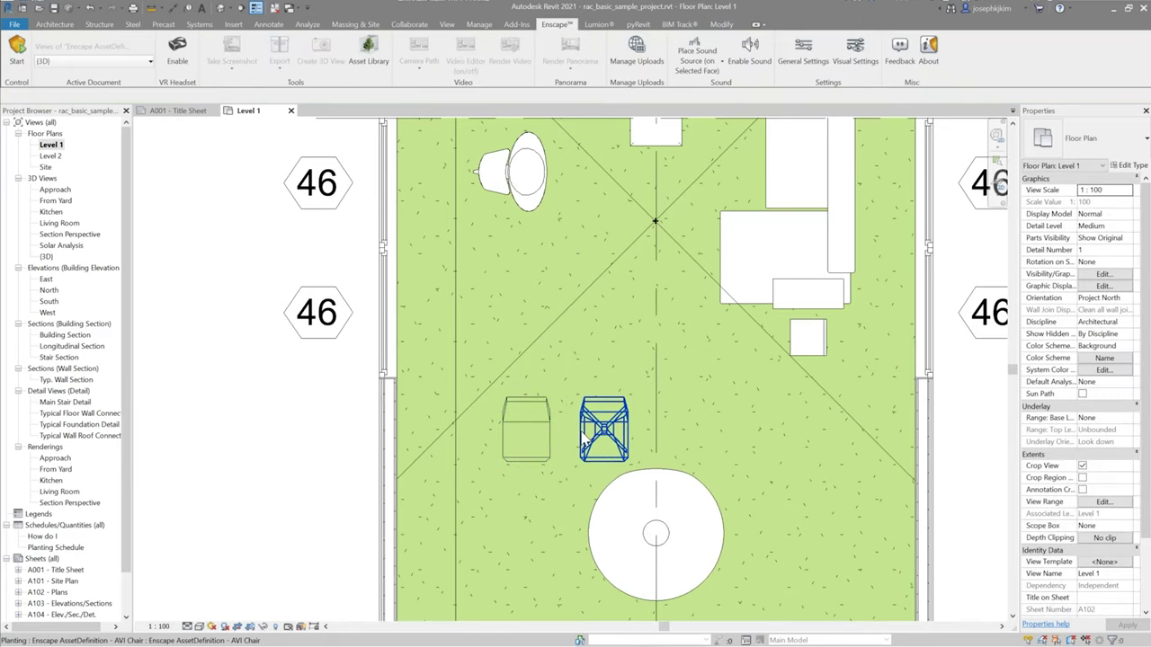
- Start the Enscape rendering, move into the living room to inspect both AVI Chairs, and put Revit and the rendering side by side
{"action": "left_click", "coordinate": [17, 49]}
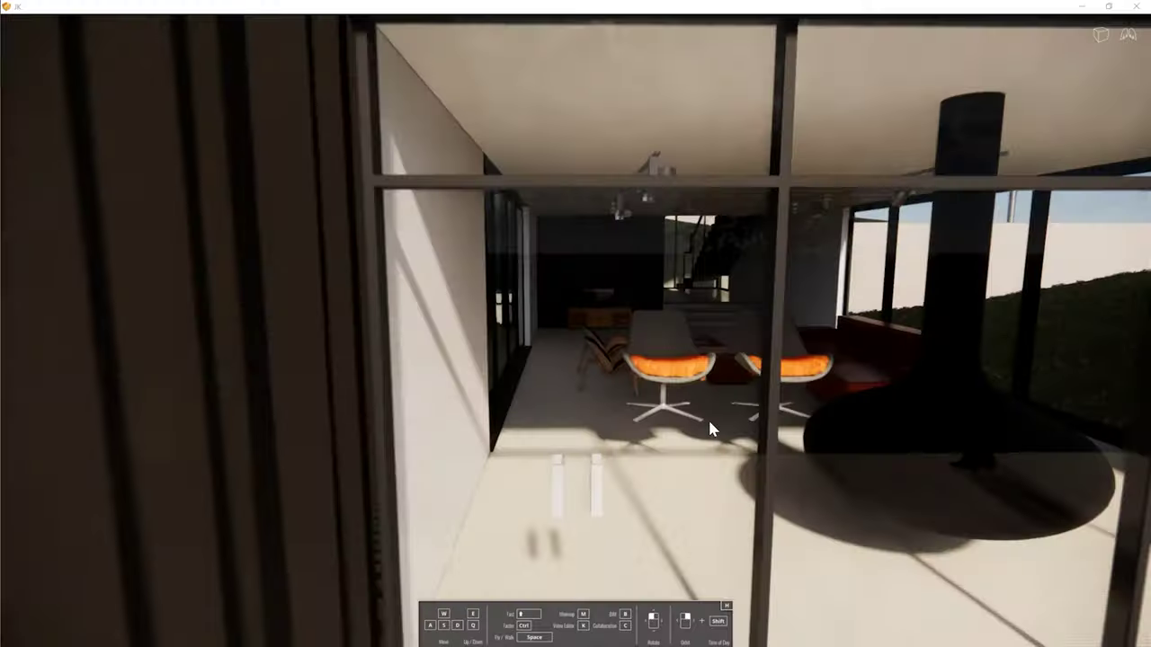
{"action": "key", "text": "w"}
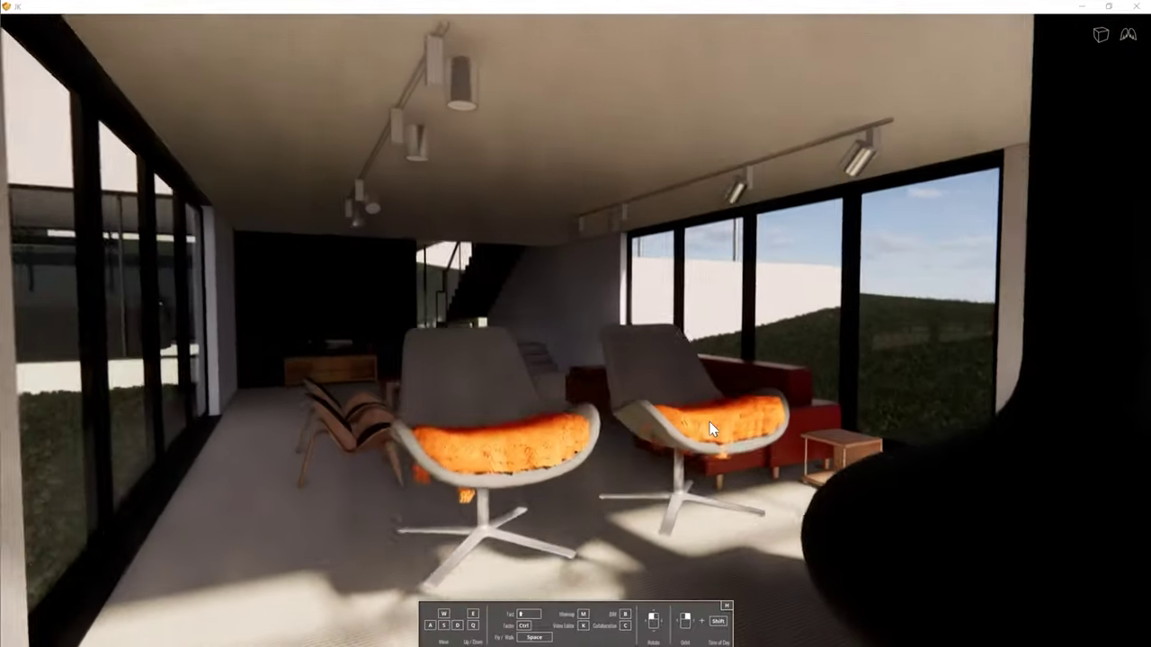
{"action": "left_click_drag", "start_coordinate": [710, 428], "coordinate": [710, 429]}
{"action": "key", "text": "q"}
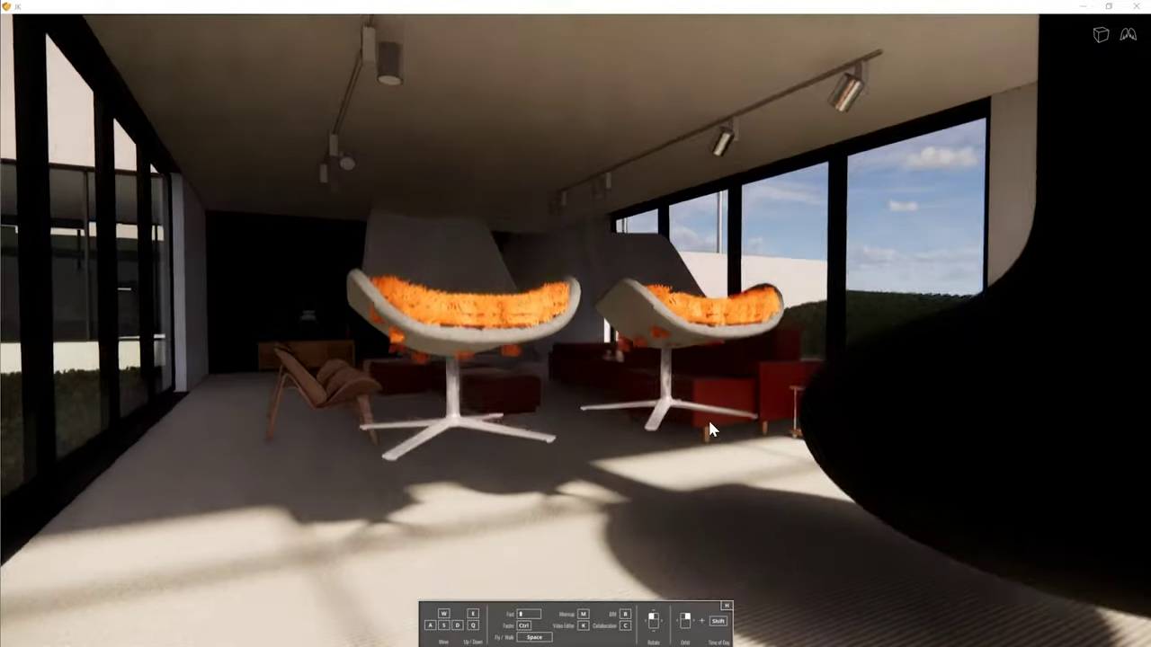
{"action": "key", "text": "e"}
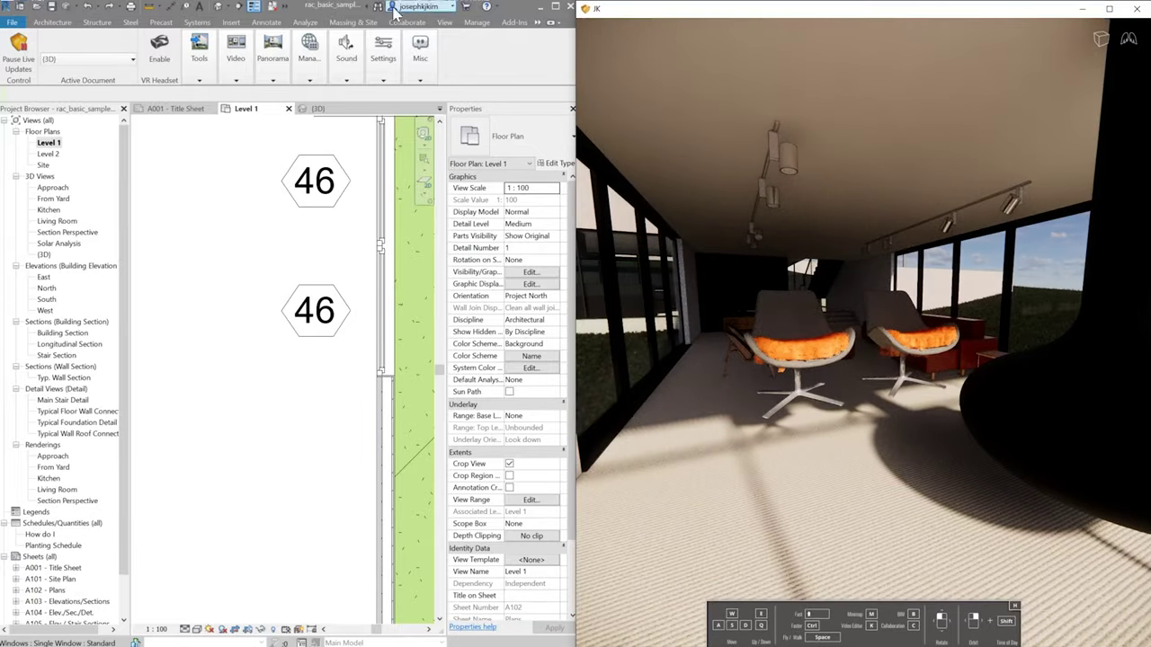
{"action": "left_click", "coordinate": [301, 9]}
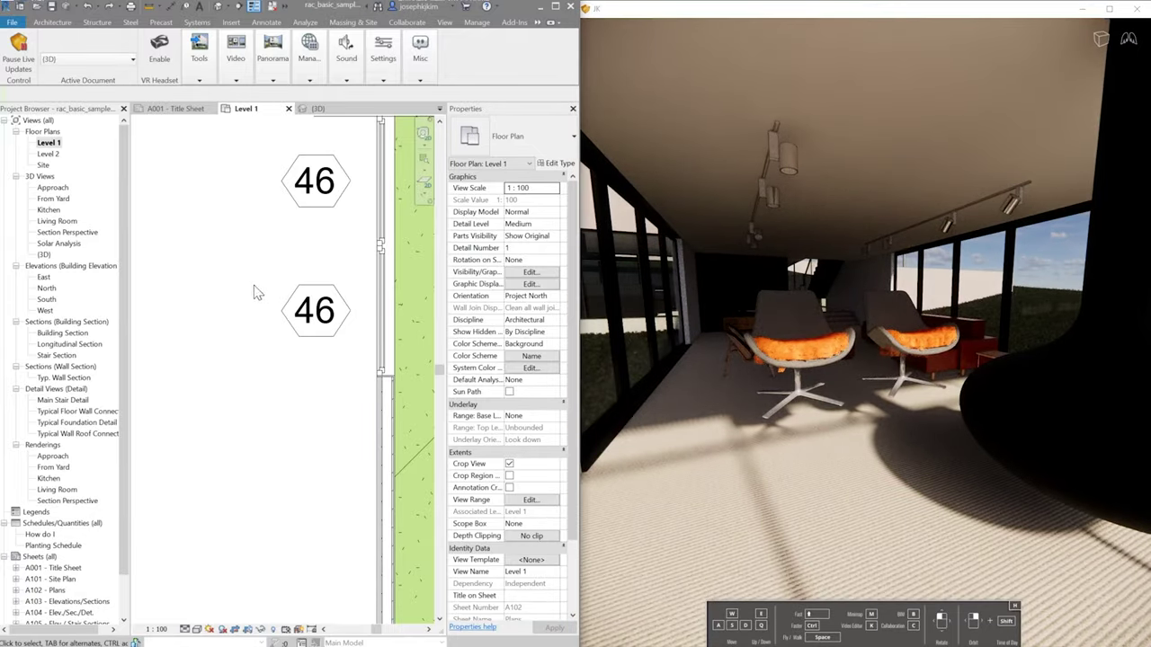
- Assign both AVI Chairs to the level Level 1 Living Rm
{"action": "scroll", "coordinate": [252, 311], "scroll_direction": "down", "scroll_amount": 3}
{"action": "middle_click_drag", "start_coordinate": [322, 351], "coordinate": [273, 350]}
{"action": "scroll", "coordinate": [296, 357], "scroll_direction": "up", "scroll_amount": 3}
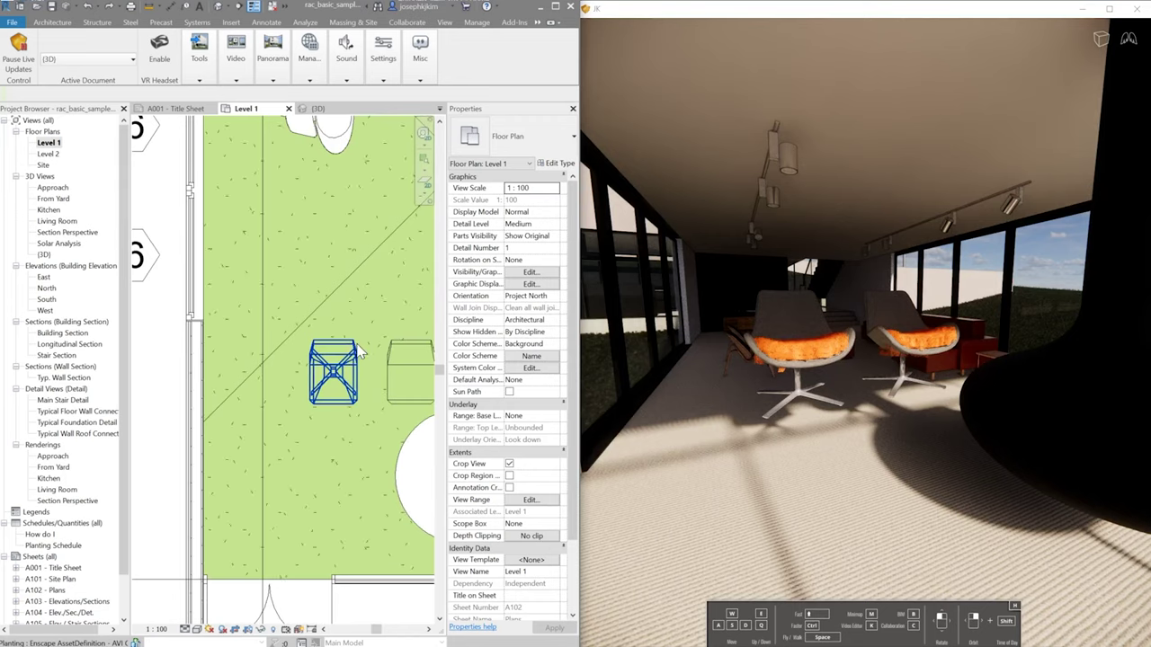
{"action": "left_click", "coordinate": [357, 347]}
{"action": "middle_click_drag", "start_coordinate": [365, 390], "coordinate": [297, 375]}
{"action": "left_click", "coordinate": [338, 330], "text": "ctrl"}
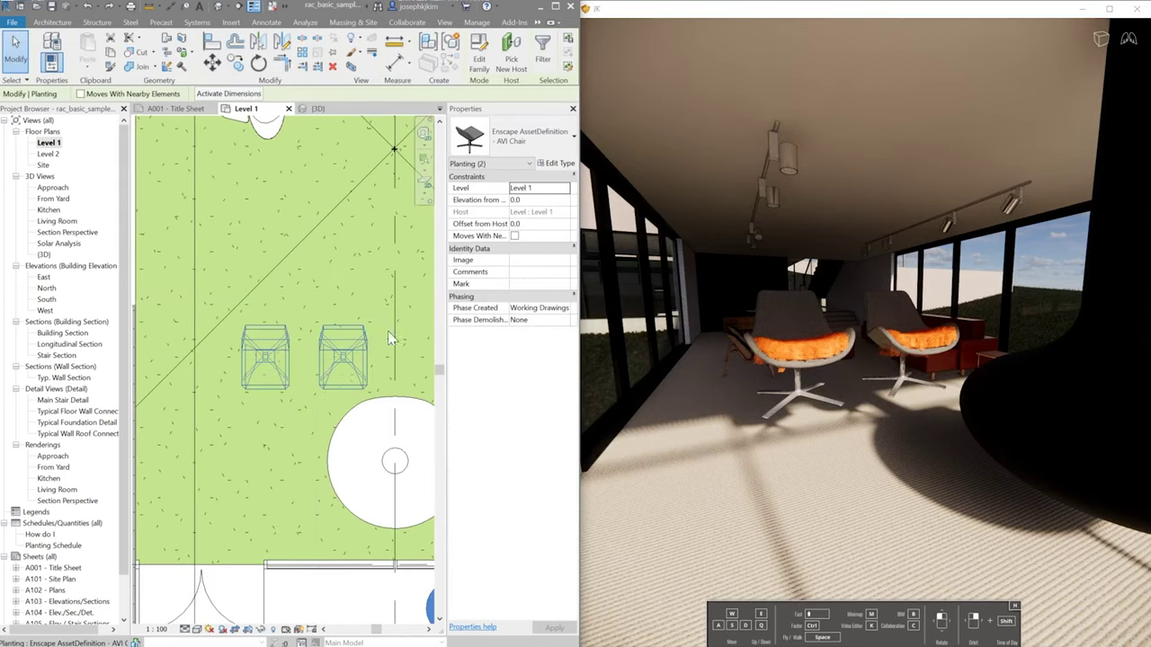
{"action": "left_click", "coordinate": [568, 188]}
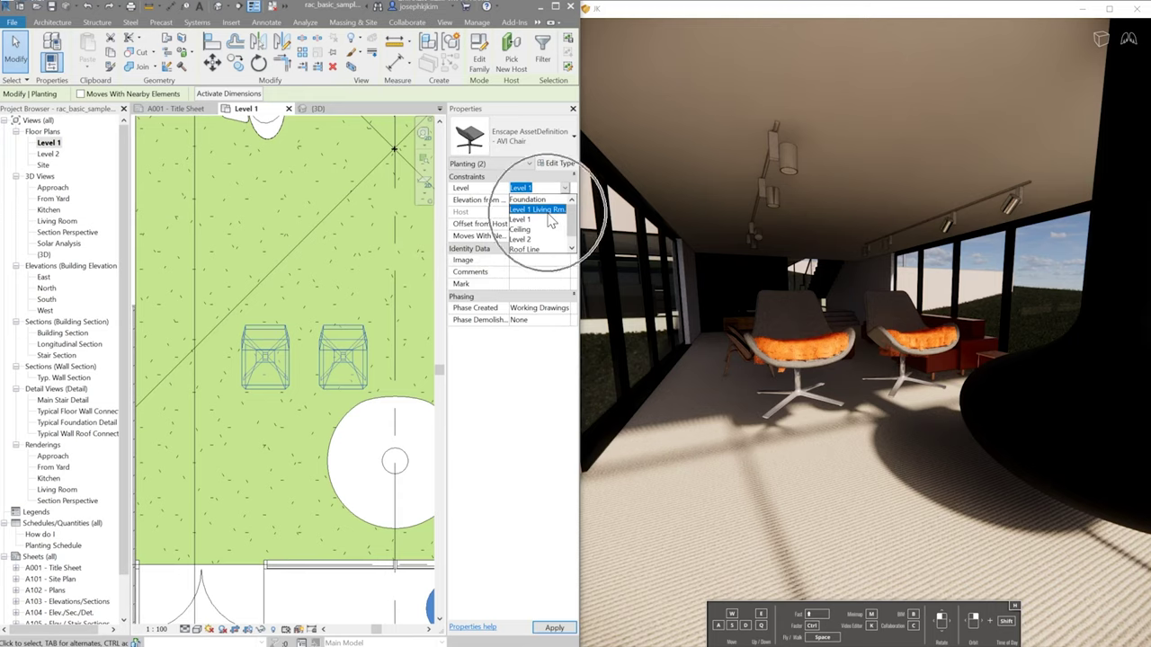
{"action": "left_click", "coordinate": [549, 209]}
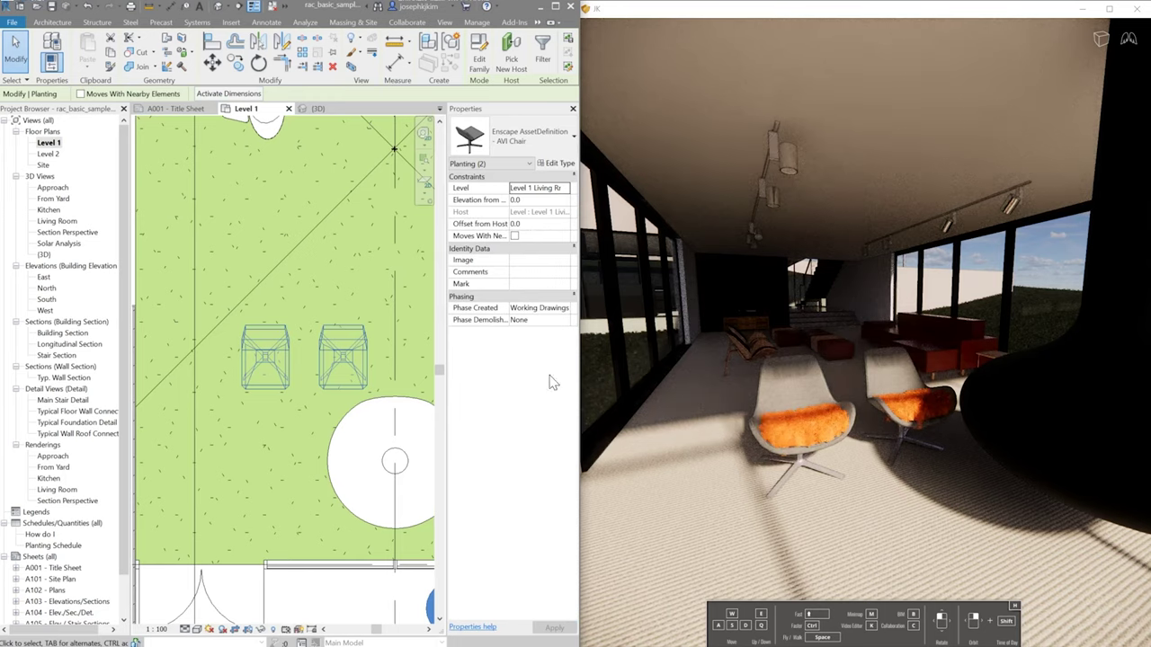
- Move both AVI Chairs from the living room onto the deck beyond the round fireplace, with the rendering showing the house from outside
{"action": "scroll", "coordinate": [253, 241], "scroll_direction": "down", "scroll_amount": 3}
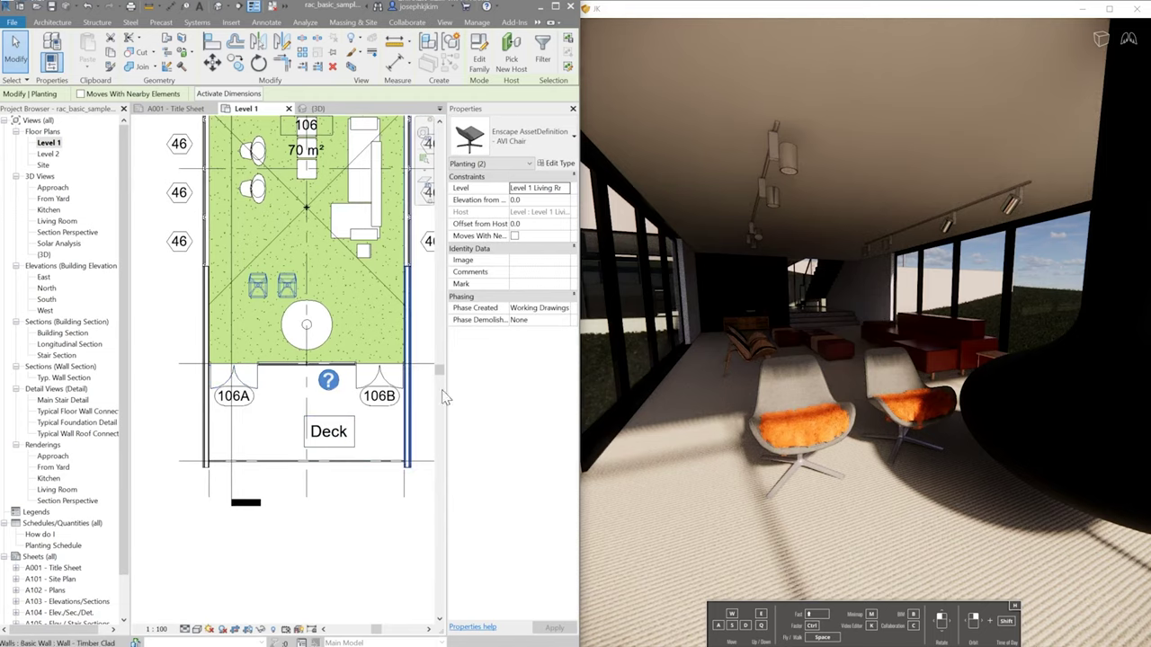
{"action": "scroll", "coordinate": [725, 349], "scroll_direction": "down", "scroll_amount": 5}
{"action": "left_click_drag", "start_coordinate": [709, 360], "coordinate": [895, 365]}
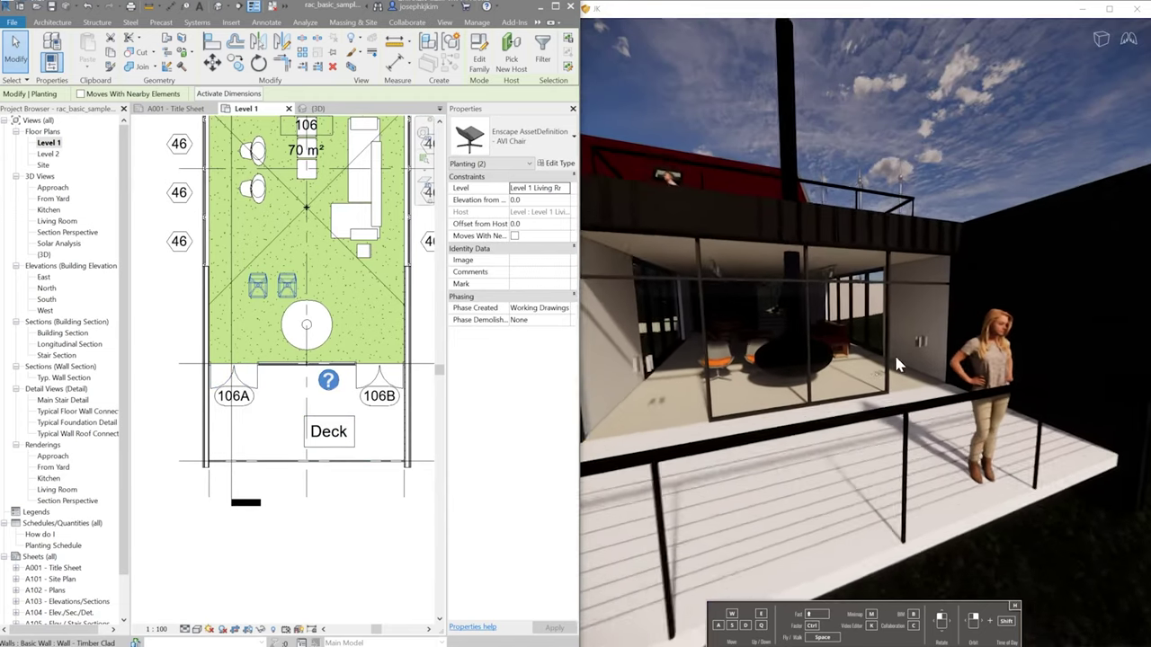
{"action": "scroll", "coordinate": [896, 364], "scroll_direction": "down", "scroll_amount": 2}
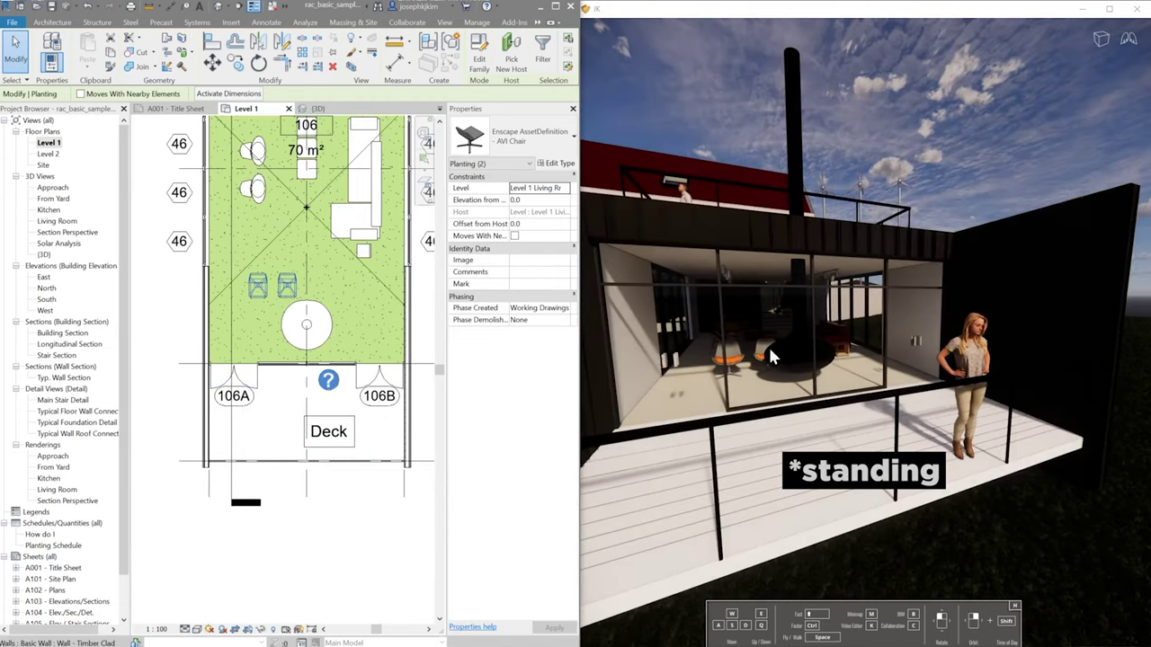
{"action": "left_click", "coordinate": [256, 300]}
{"action": "left_click", "coordinate": [292, 292], "text": "ctrl"}
{"action": "key", "text": "m"}
{"action": "key", "text": "v"}
{"action": "scroll", "coordinate": [279, 296], "scroll_direction": "up", "scroll_amount": 2}
{"action": "left_click", "coordinate": [277, 296]}
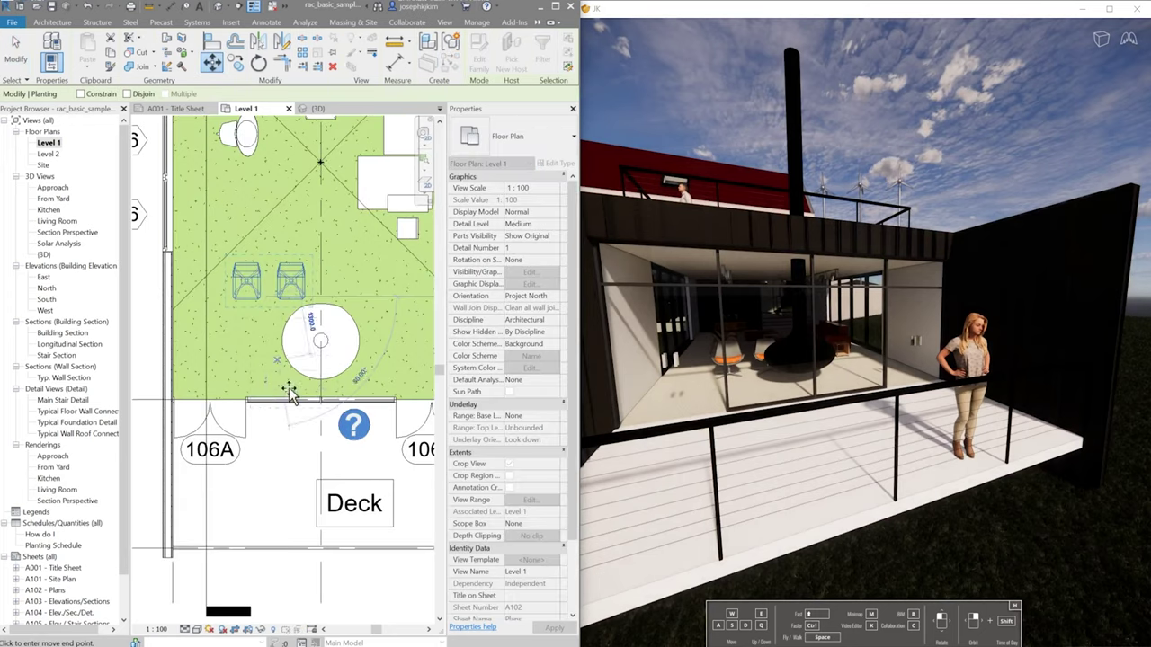
{"action": "left_click", "coordinate": [292, 477]}
{"action": "key", "text": "Escape"}
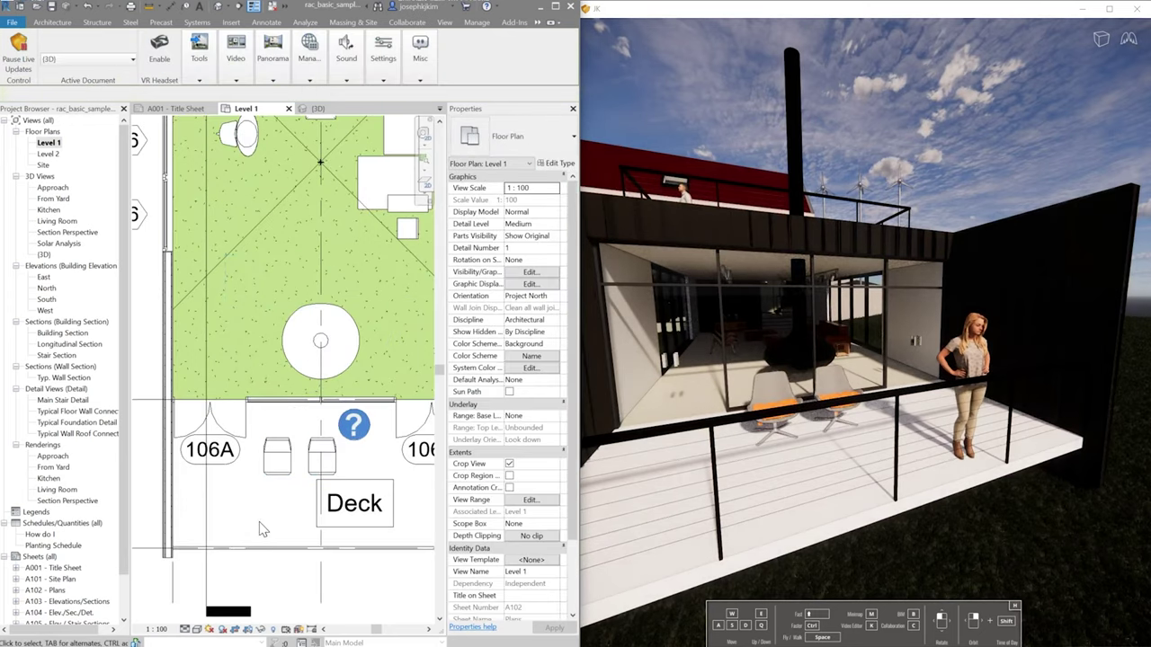
- Shift both AVI Chairs across the deck toward the Deck label and inspect their position in the rendering
{"action": "left_click", "coordinate": [289, 465]}
{"action": "left_click", "coordinate": [320, 457], "text": "ctrl"}
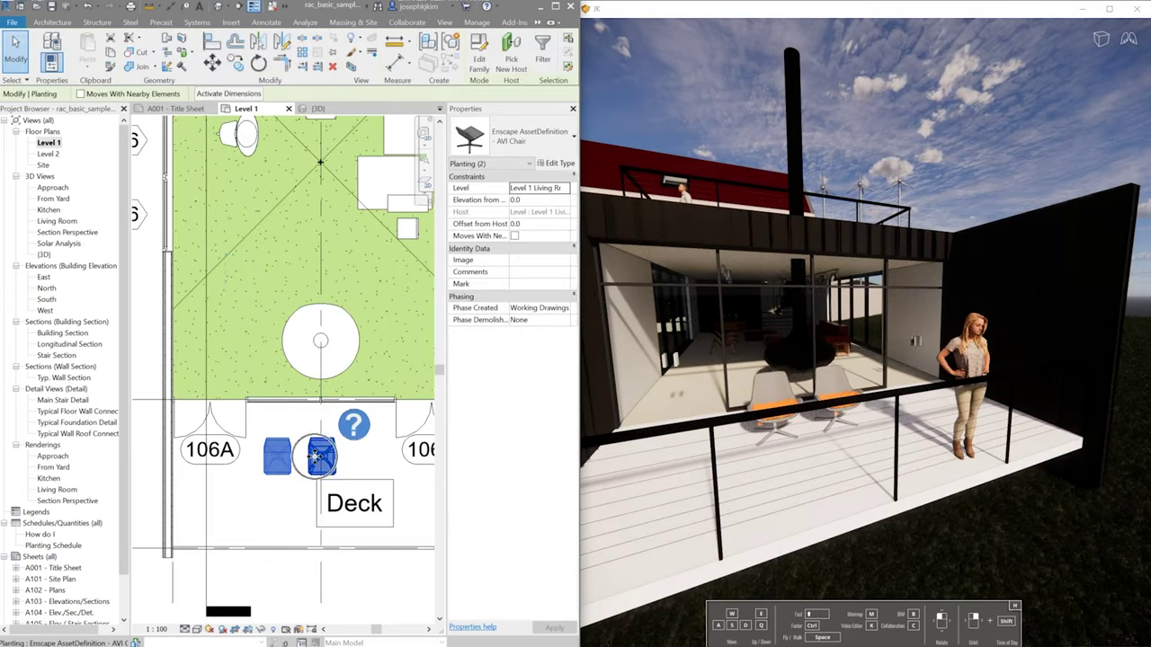
{"action": "left_click_drag", "start_coordinate": [319, 457], "coordinate": [355, 483]}
{"action": "key", "text": "w"}
{"action": "right_click_drag", "start_coordinate": [850, 414], "coordinate": [926, 422]}
{"action": "key", "text": "s"}
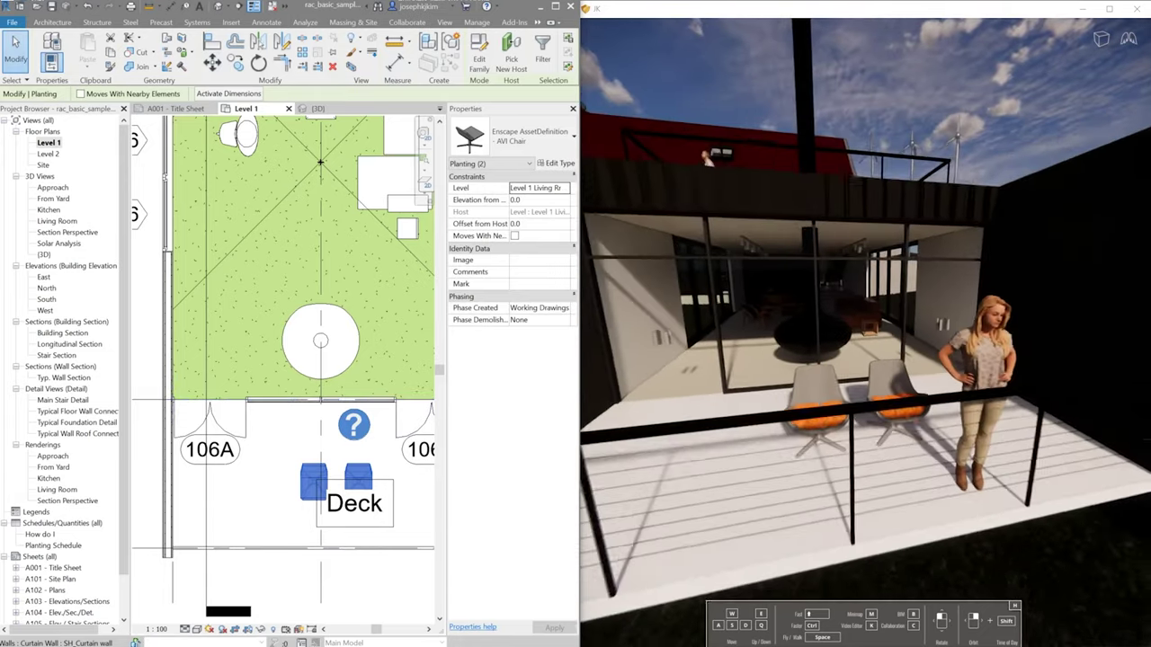
{"action": "left_click_drag", "start_coordinate": [866, 430], "coordinate": [864, 419]}
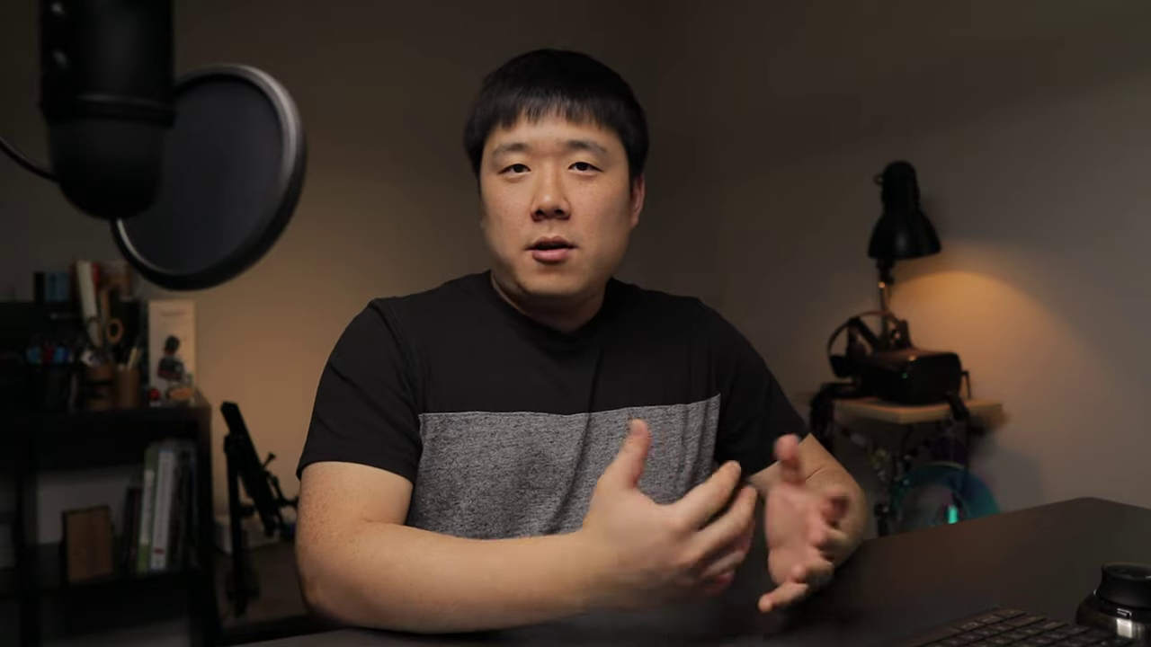
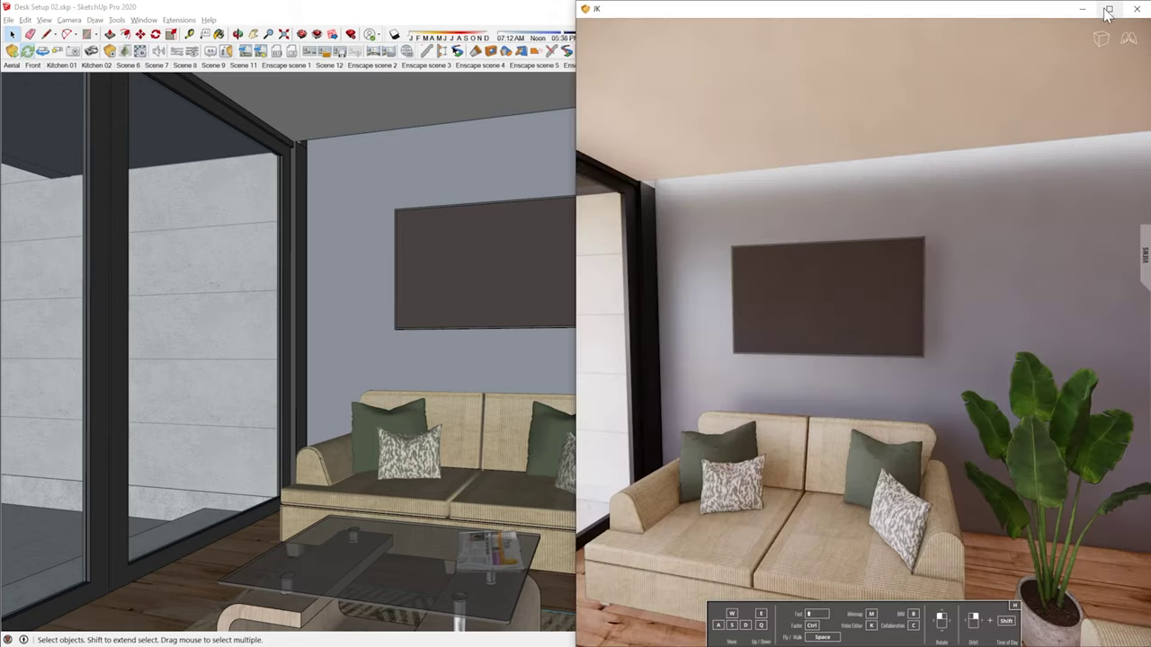
- Enlarge the Enscape rendering of the SketchUp living room and compare the wall-mounted TV in both windows
{"action": "left_click", "coordinate": [1110, 9]}
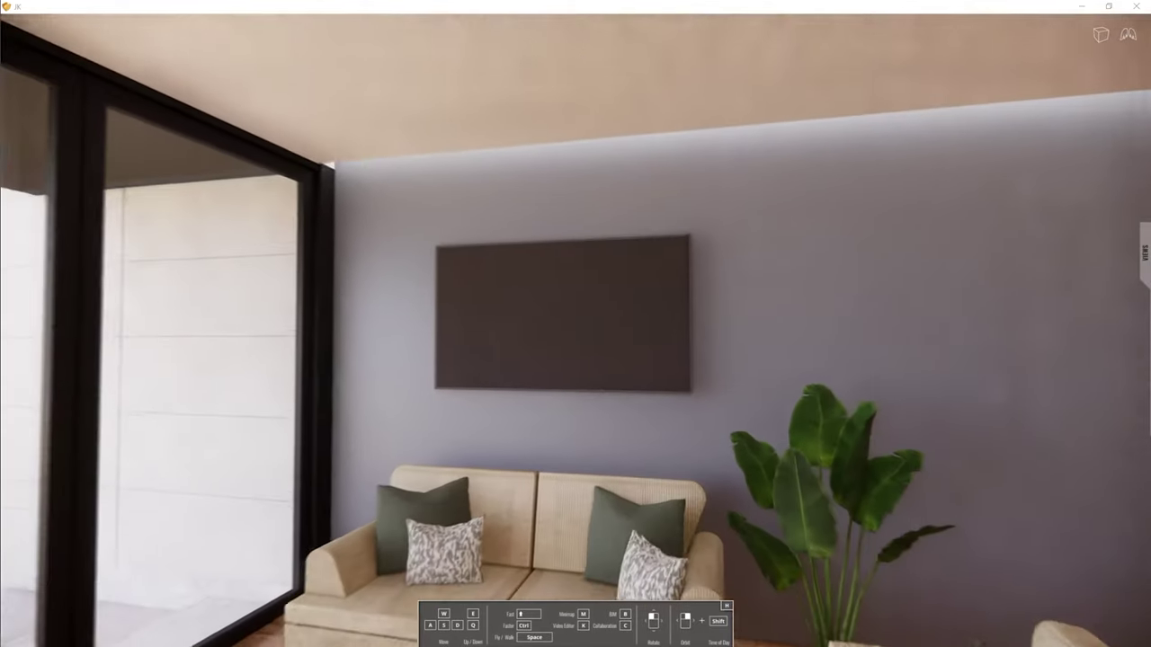
{"action": "right_click_drag", "start_coordinate": [710, 354], "coordinate": [632, 354]}
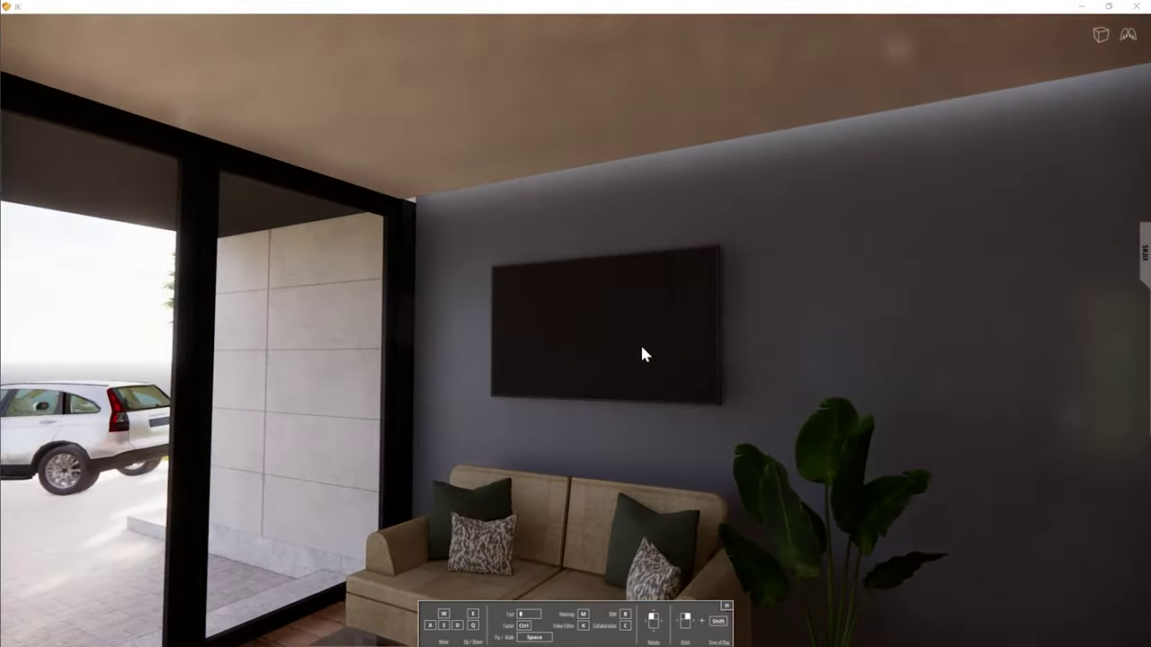
{"action": "key", "text": "alt+Tab"}
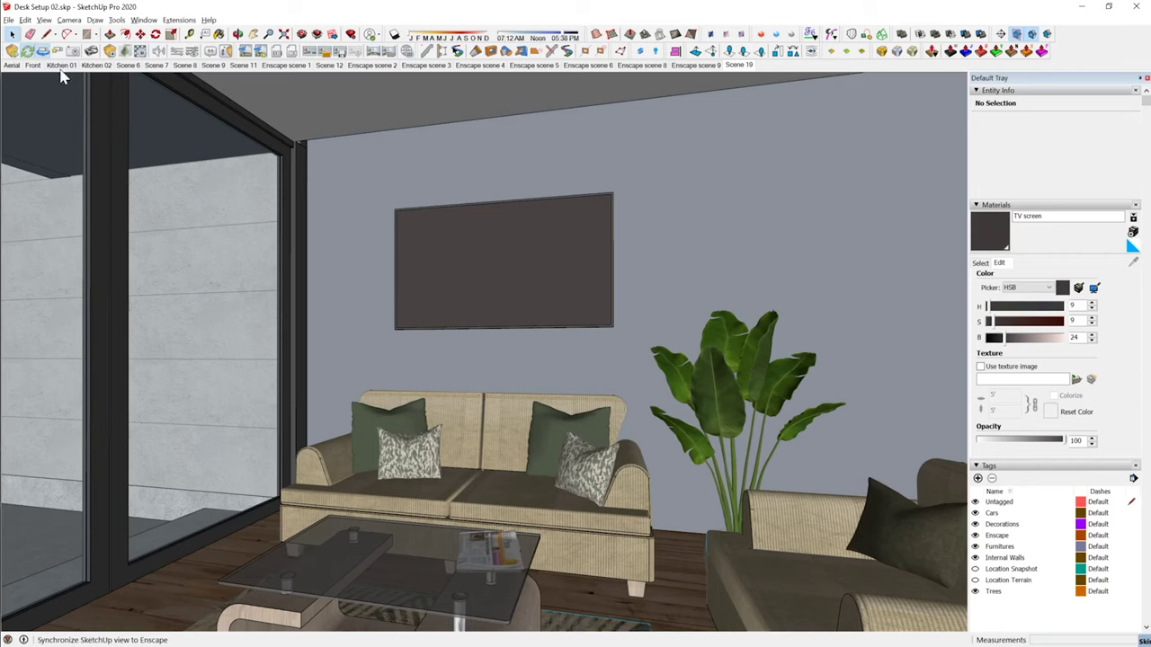
{"action": "key", "text": "alt+Tab"}
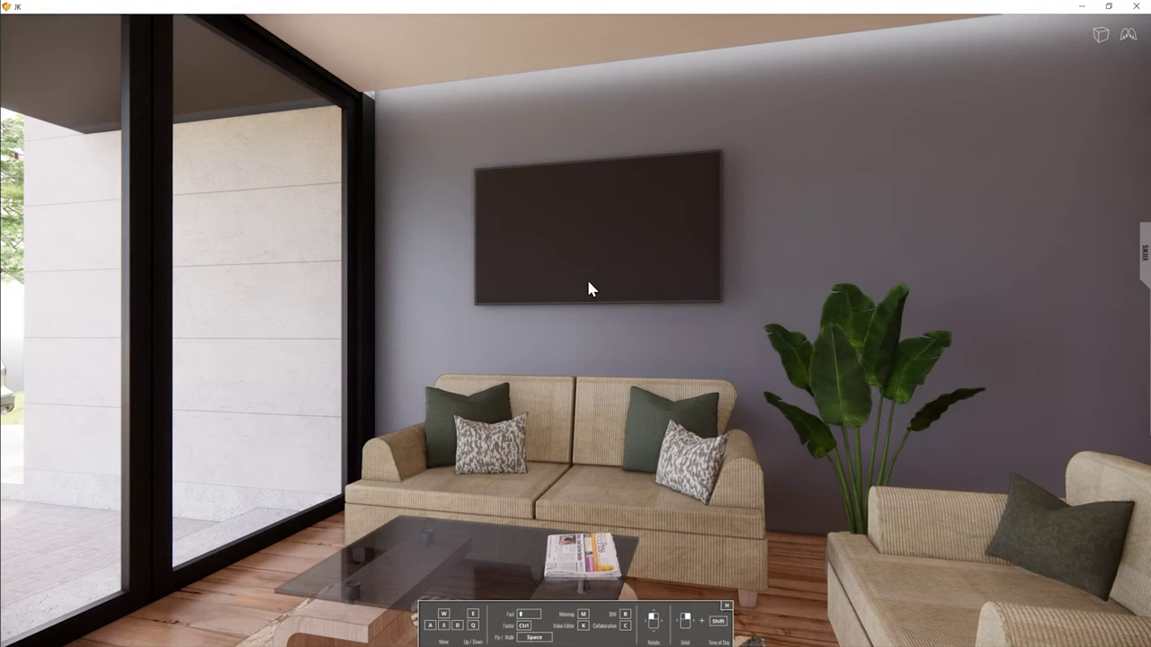
{"action": "key", "text": "alt+Tab"}
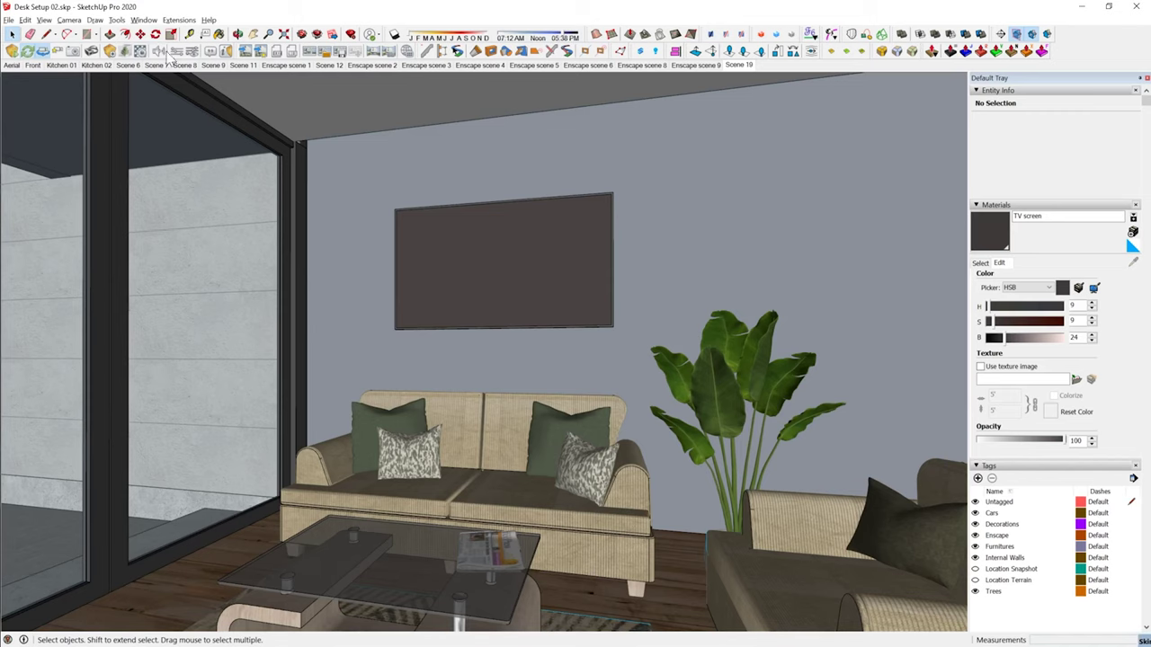
- Open the Enscape material editor and sample the wall-mounted TV's face to bring up its TV screen material
{"action": "left_click", "coordinate": [142, 51]}
{"action": "left_click_drag", "start_coordinate": [620, 259], "coordinate": [376, 144]}
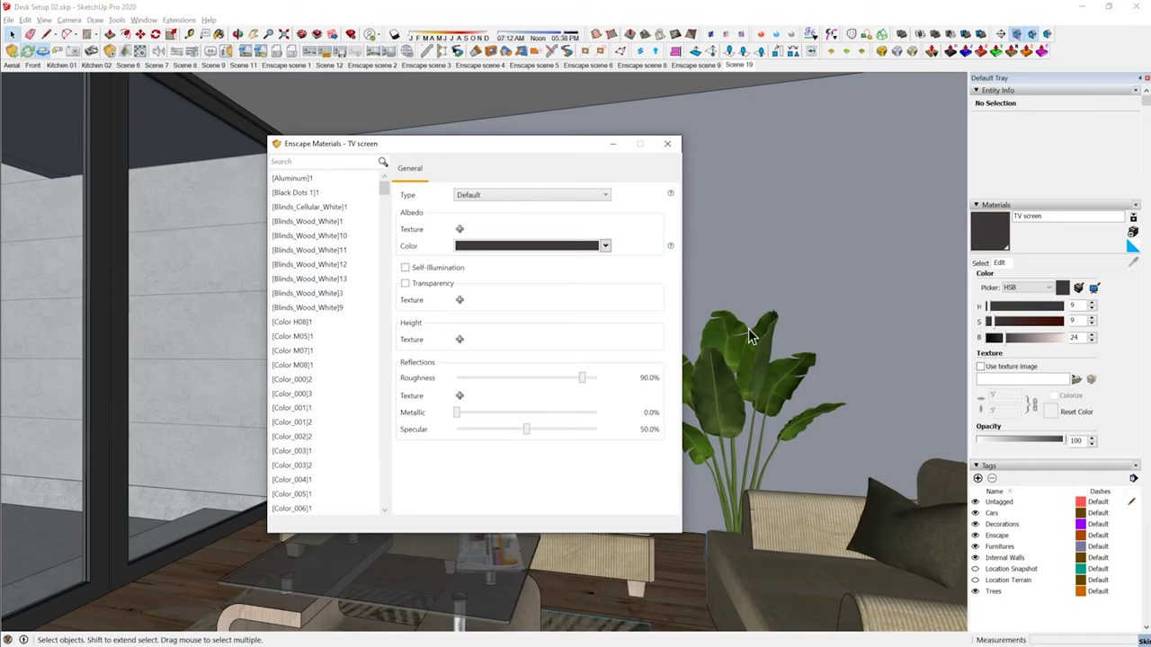
{"action": "left_click", "coordinate": [1057, 216]}
{"action": "mouse_move", "coordinate": [763, 249]}
{"action": "middle_mouse_down", "text": "shift"}
{"action": "mouse_move", "coordinate": [817, 243]}
{"action": "mouse_move", "coordinate": [766, 250]}
{"action": "middle_mouse_up", "text": "shift"}
{"action": "key", "text": "b"}
{"action": "left_click", "coordinate": [791, 238], "text": "alt"}
{"action": "left_click", "coordinate": [768, 256], "text": "alt"}
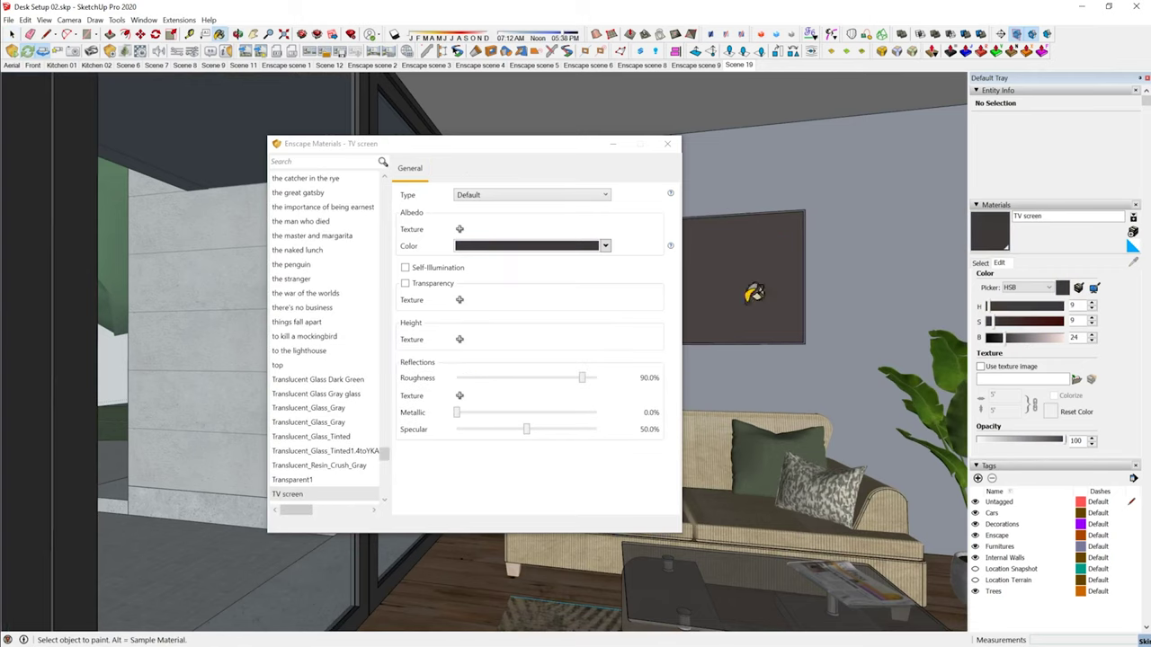
{"action": "middle_click_drag", "start_coordinate": [838, 282], "coordinate": [666, 249]}
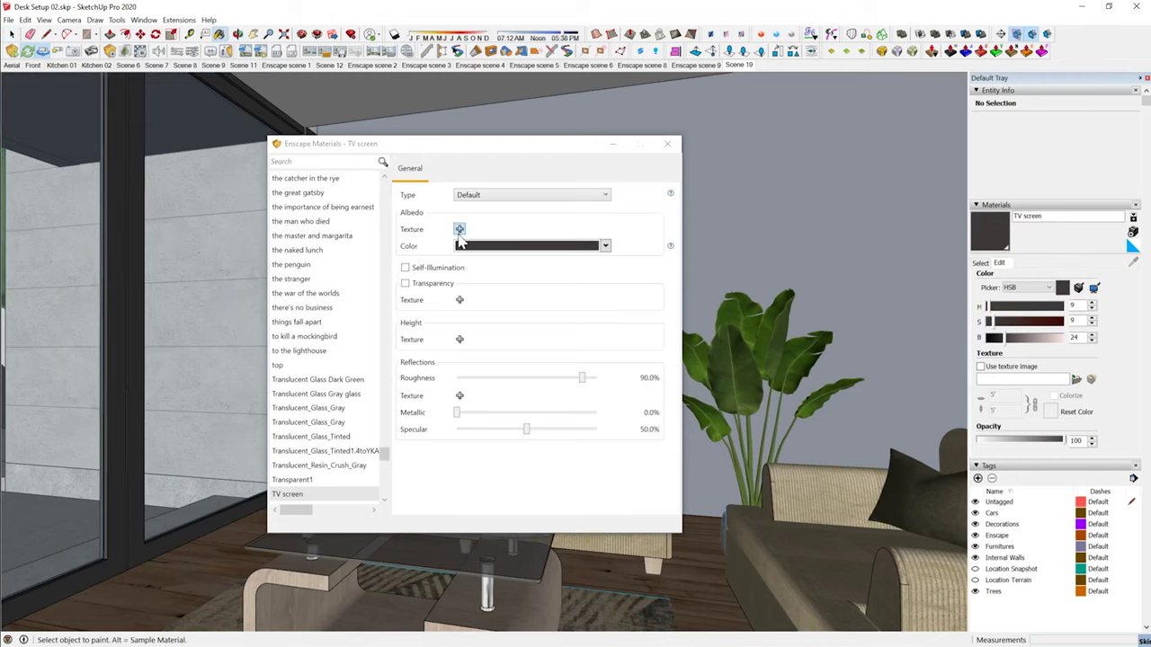
- Load the presenter's MP4 video from the Desktop as the TV screen's albedo texture and check the thumbnail in SketchUp's material settings
{"action": "left_click", "coordinate": [460, 229]}
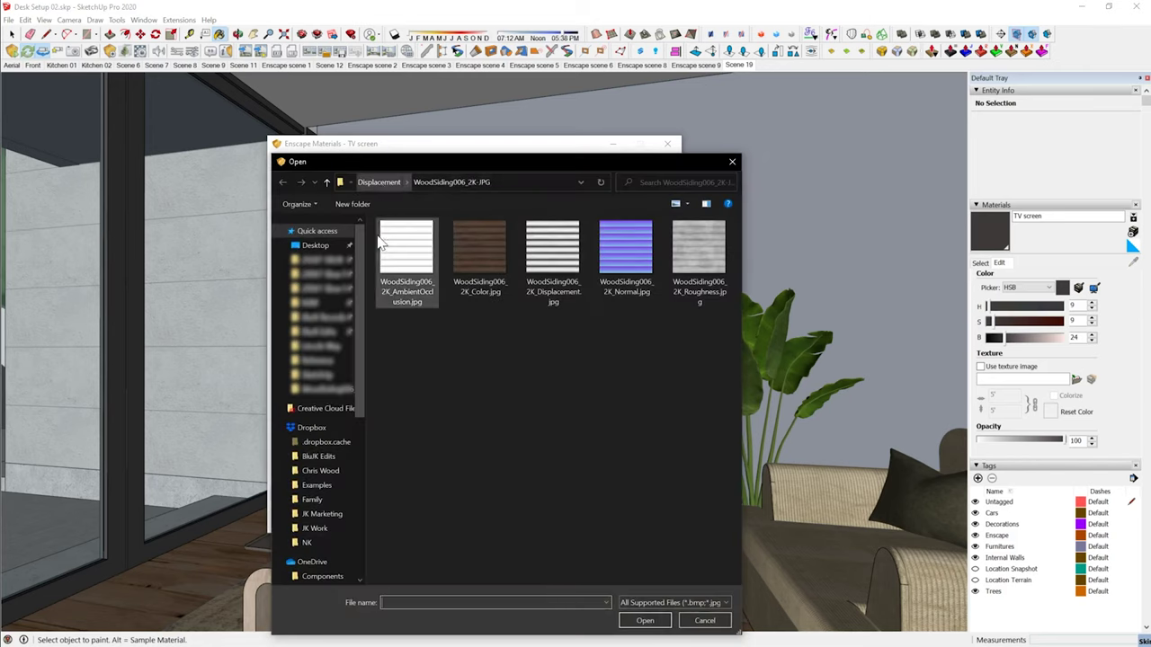
{"action": "left_click", "coordinate": [315, 245]}
{"action": "left_click", "coordinate": [701, 338]}
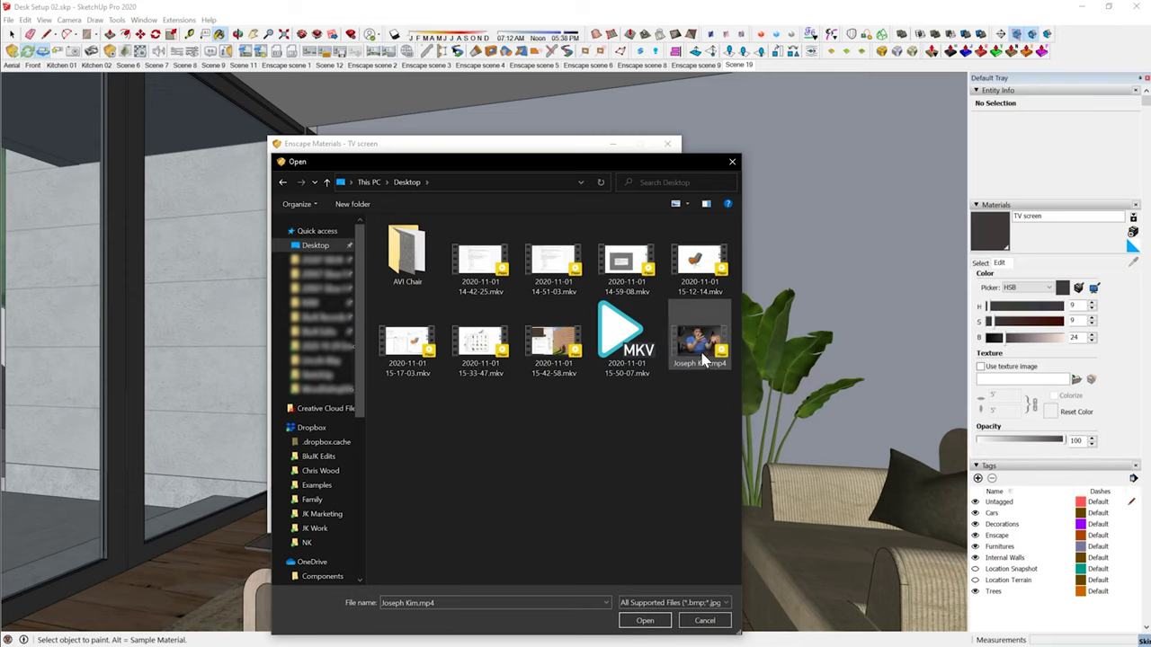
{"action": "left_click", "coordinate": [644, 621]}
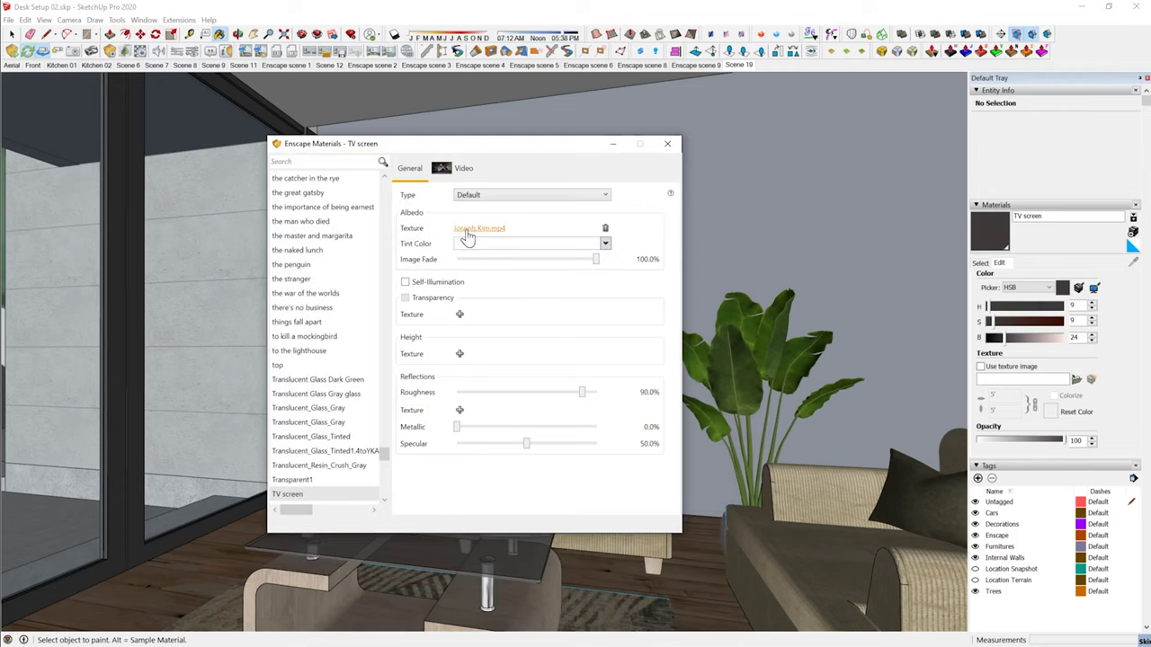
{"action": "left_click", "coordinate": [804, 409]}
{"action": "middle_click_drag", "start_coordinate": [843, 358], "coordinate": [830, 347]}
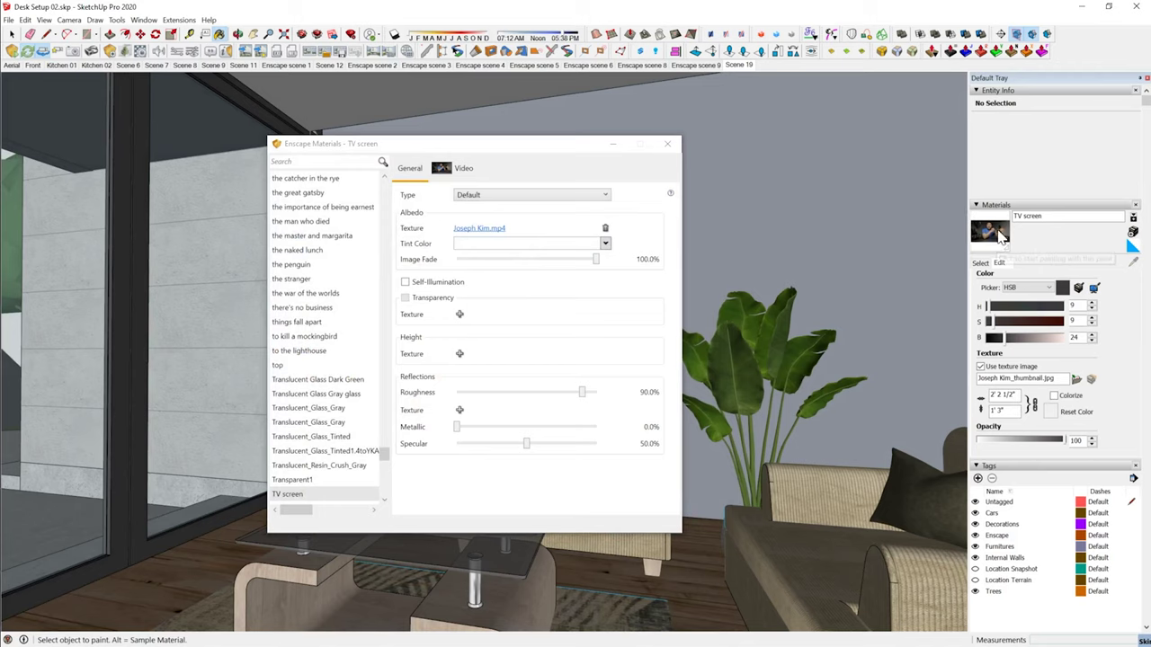
{"action": "left_click_drag", "start_coordinate": [1062, 379], "coordinate": [1040, 379]}
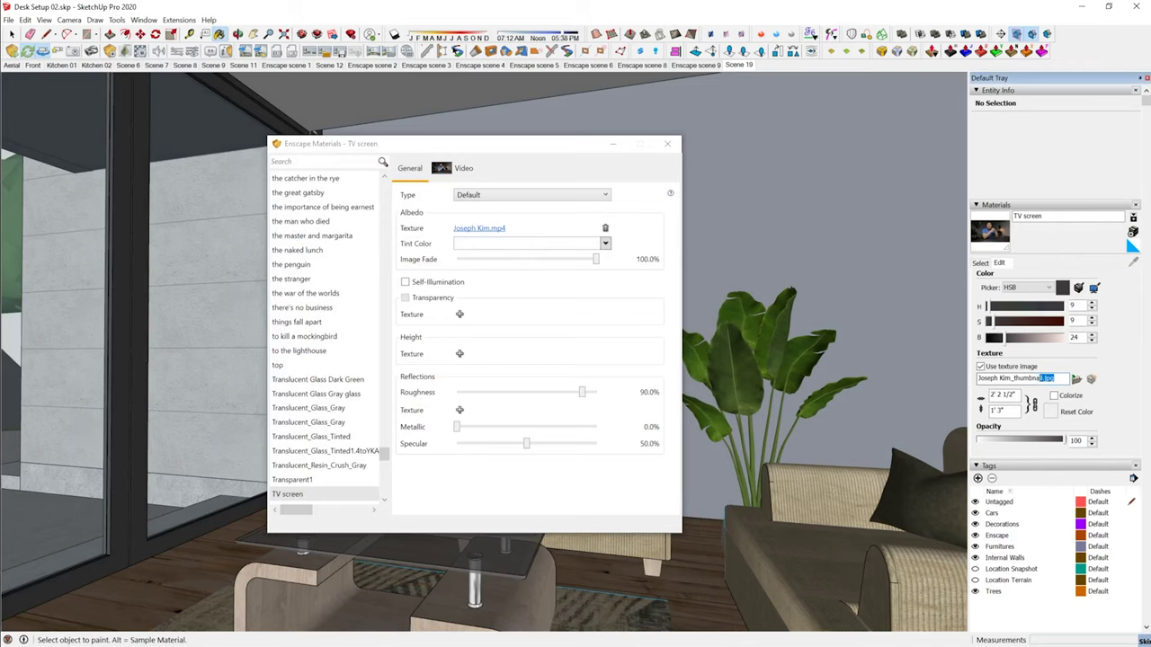
{"action": "key", "text": "space"}
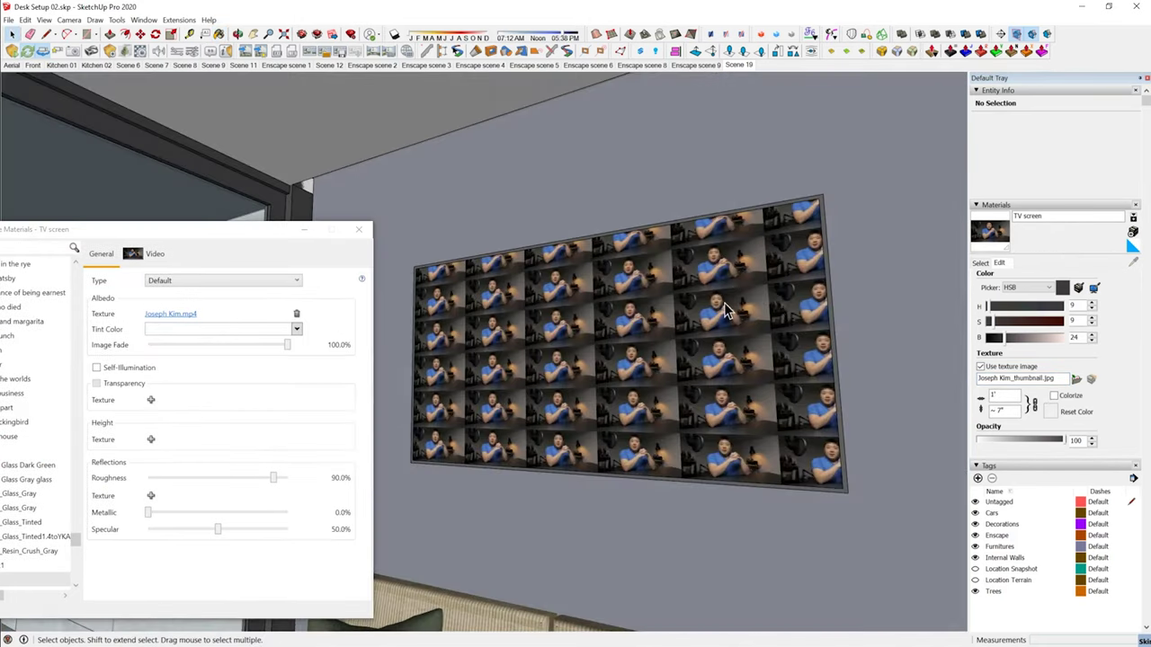
- Set the TV screen texture's width to 5', trying 2' first
{"action": "middle_click_drag", "start_coordinate": [727, 310], "coordinate": [610, 285]}
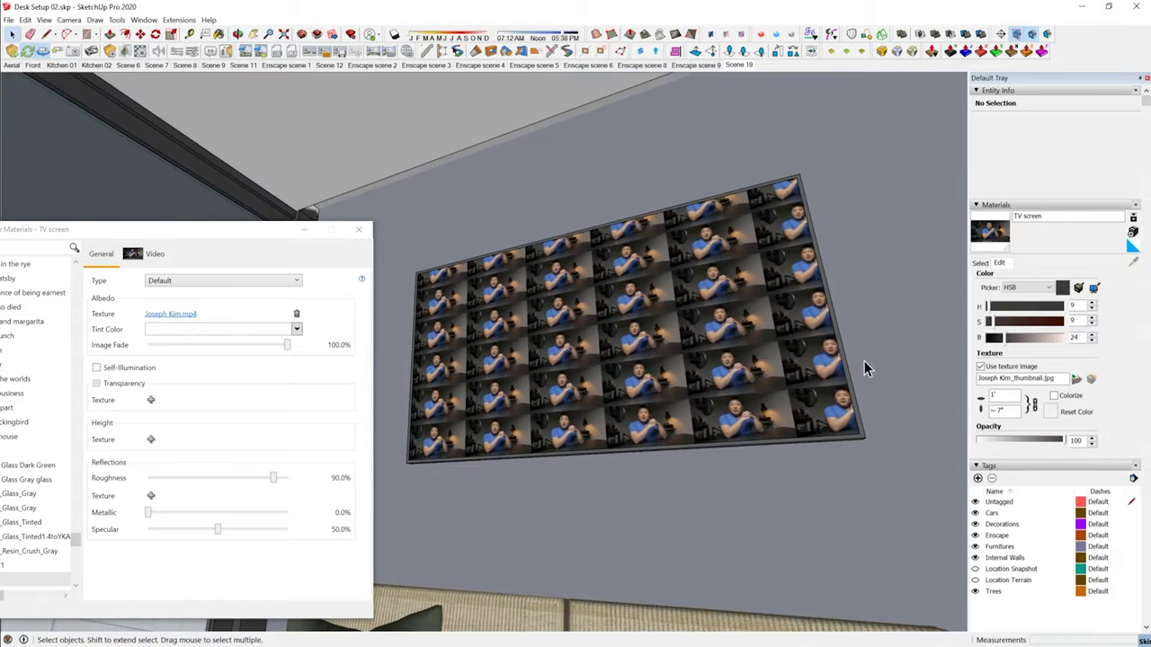
{"action": "double_click", "coordinate": [992, 396]}
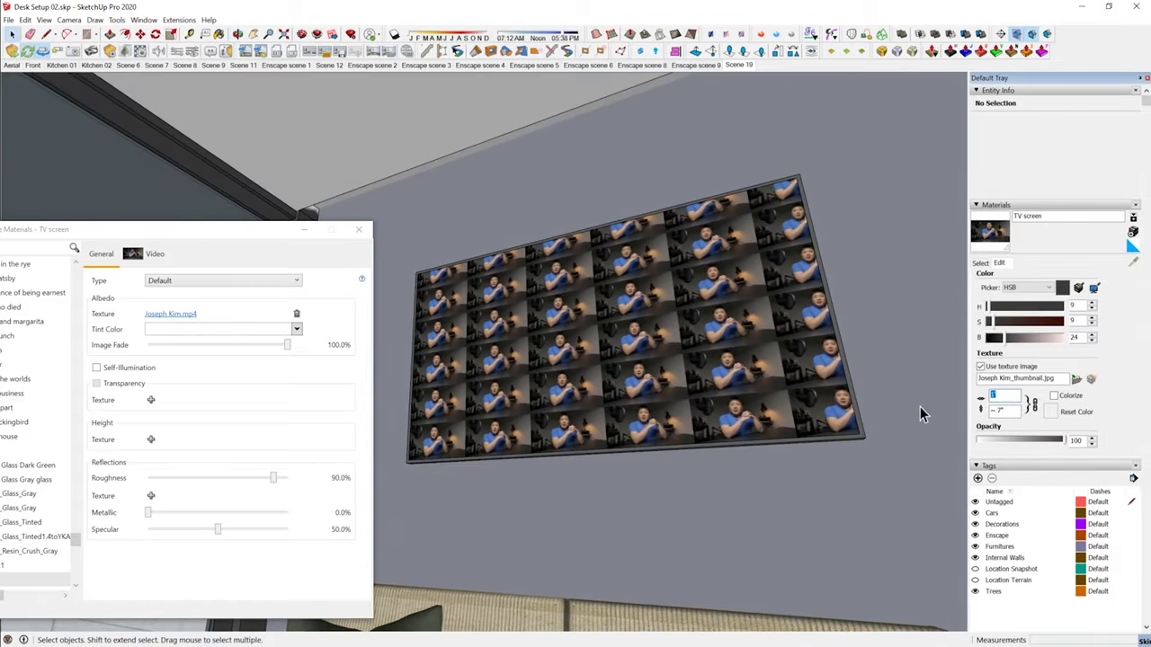
{"action": "key", "text": "Return"}
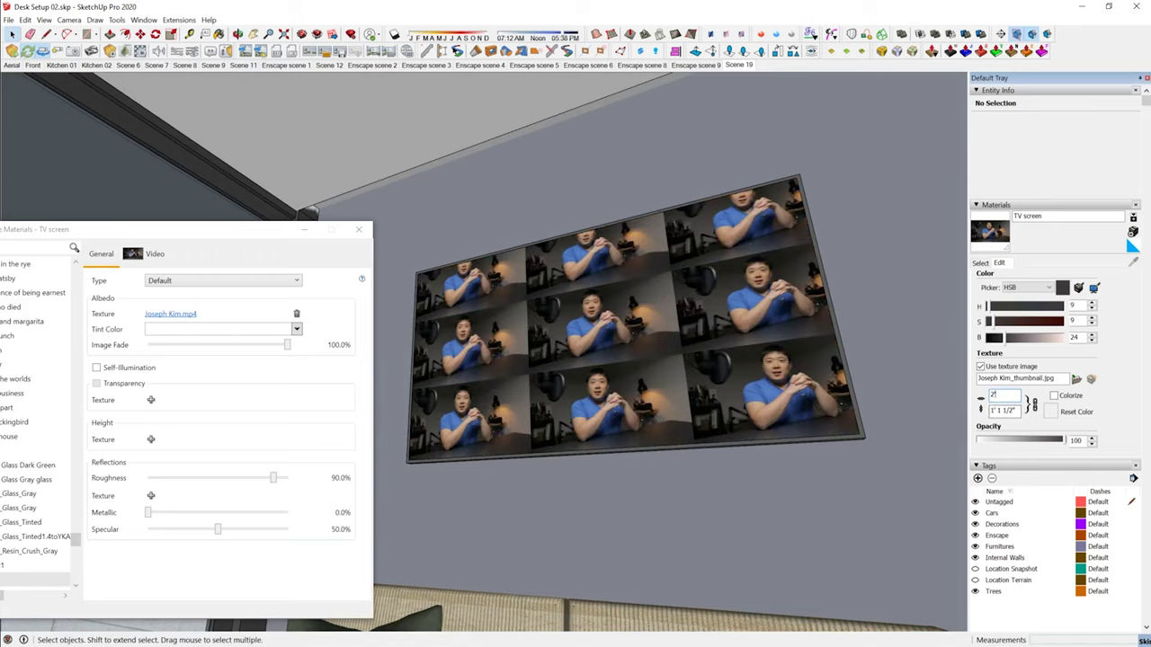
{"action": "key", "text": "Return"}
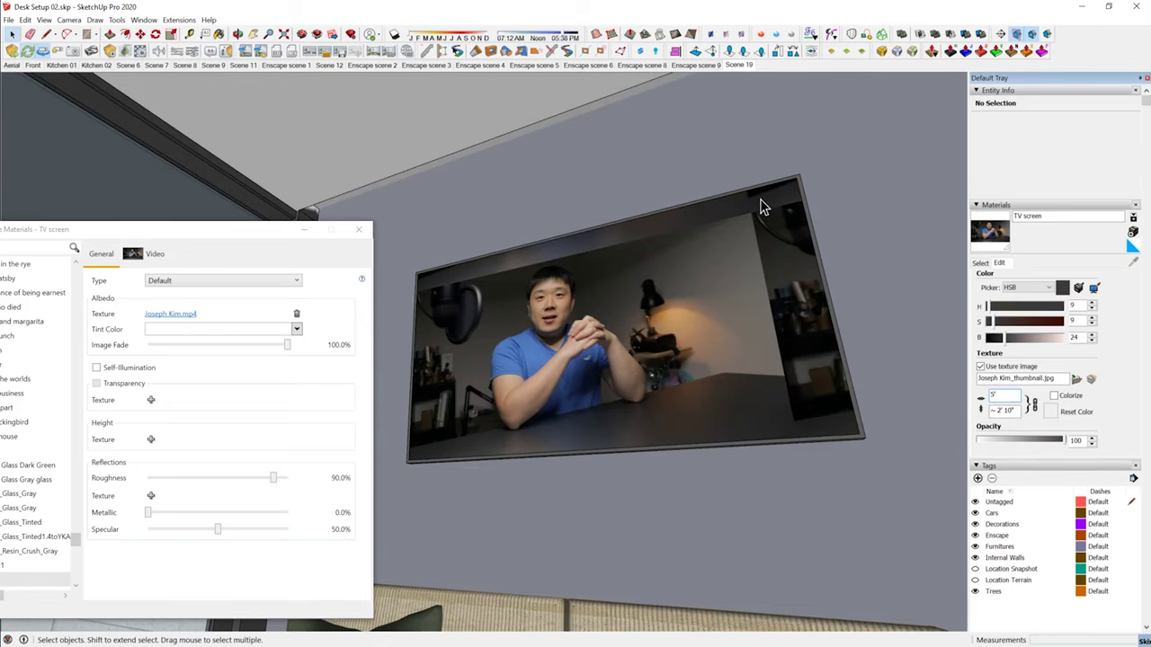
- Open the wall-mounted TV for editing and start positioning the texture on its screen face
{"action": "middle_click_drag", "start_coordinate": [654, 286], "coordinate": [621, 387]}
{"action": "double_click", "coordinate": [621, 376]}
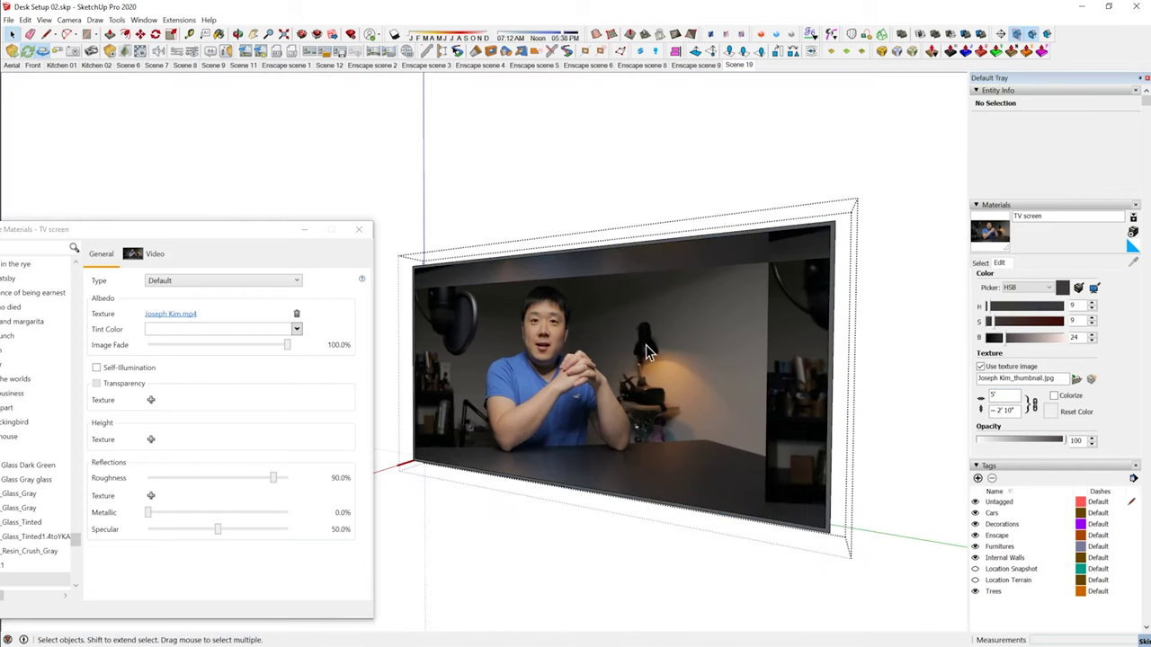
{"action": "right_click", "coordinate": [589, 322]}
{"action": "mouse_move", "coordinate": [679, 403]}
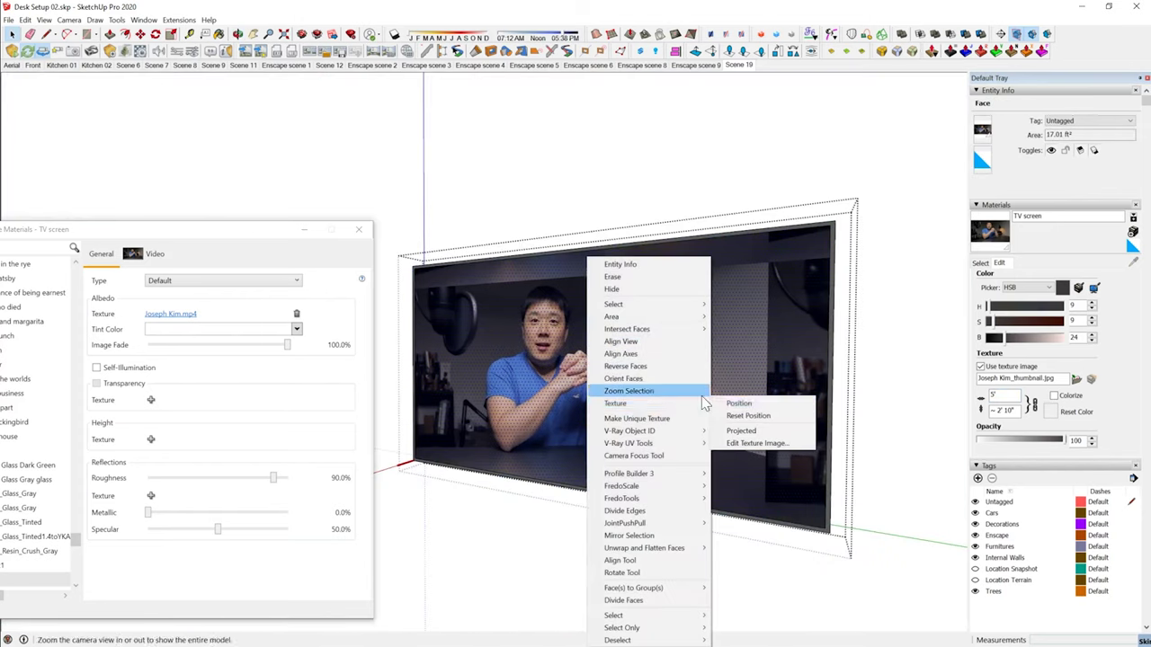
{"action": "left_click", "coordinate": [751, 405]}
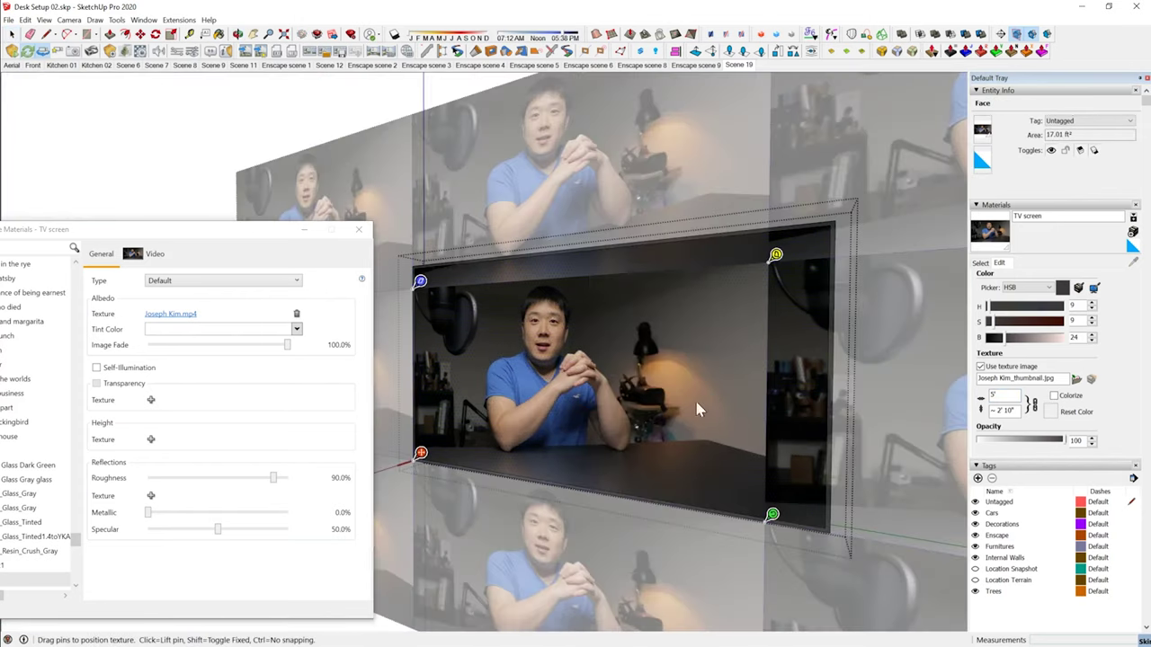
- Align the video texture's pins with the TV screen's corners so one image fills the face, and accept the position
{"action": "mouse_move", "coordinate": [439, 447]}
{"action": "left_mouse_down"}
{"action": "mouse_move", "coordinate": [467, 419]}
{"action": "mouse_move", "coordinate": [437, 378]}
{"action": "mouse_move", "coordinate": [428, 450]}
{"action": "left_mouse_up"}
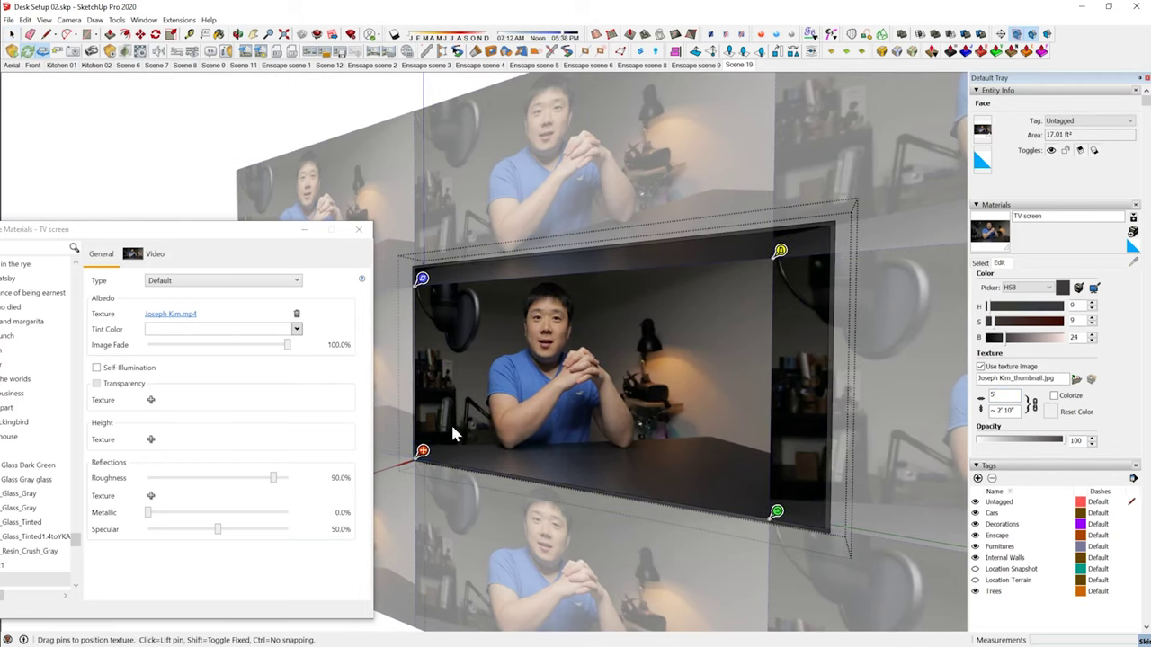
{"action": "left_click_drag", "start_coordinate": [779, 514], "coordinate": [832, 521]}
{"action": "middle_click_drag", "start_coordinate": [554, 410], "coordinate": [548, 378]}
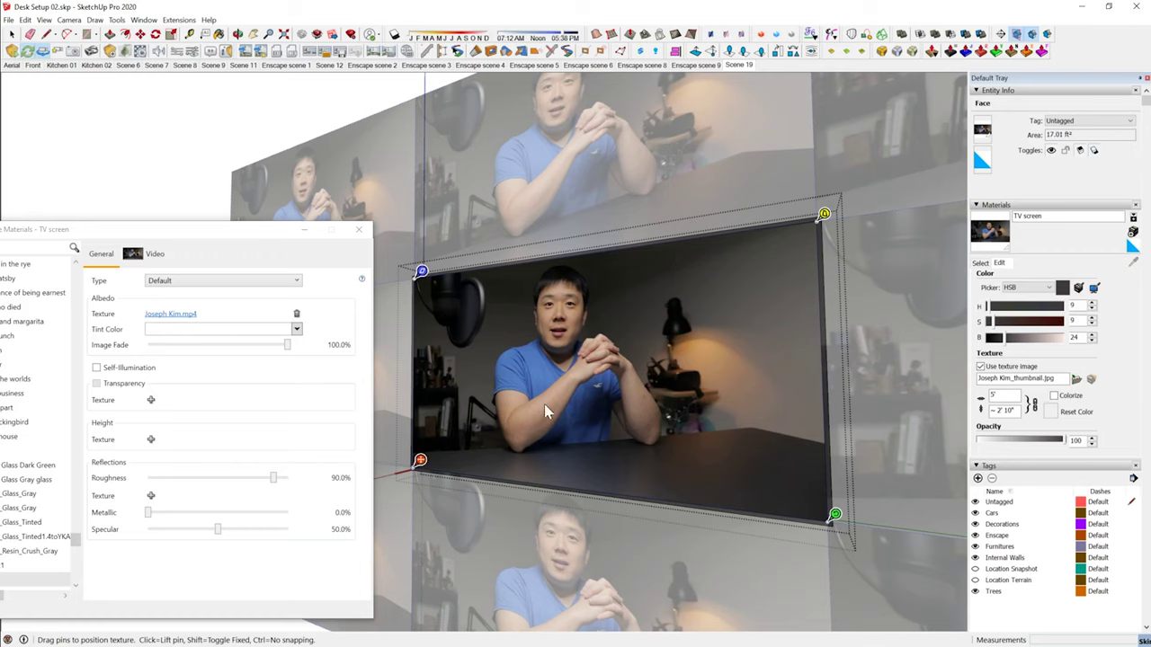
{"action": "left_click_drag", "start_coordinate": [836, 516], "coordinate": [866, 520]}
{"action": "mouse_move", "coordinate": [656, 419]}
{"action": "left_mouse_down"}
{"action": "mouse_move", "coordinate": [634, 411]}
{"action": "mouse_move", "coordinate": [640, 418]}
{"action": "left_mouse_up"}
{"action": "key", "text": "Return"}
- Leave the TV's editing context, restore the Scene 19 view and check the video on the TV in the Enscape rendering
{"action": "middle_click_drag", "start_coordinate": [604, 418], "coordinate": [553, 302]}
{"action": "key", "text": "Escape"}
{"action": "scroll", "coordinate": [619, 413], "scroll_direction": "down", "scroll_amount": 2}
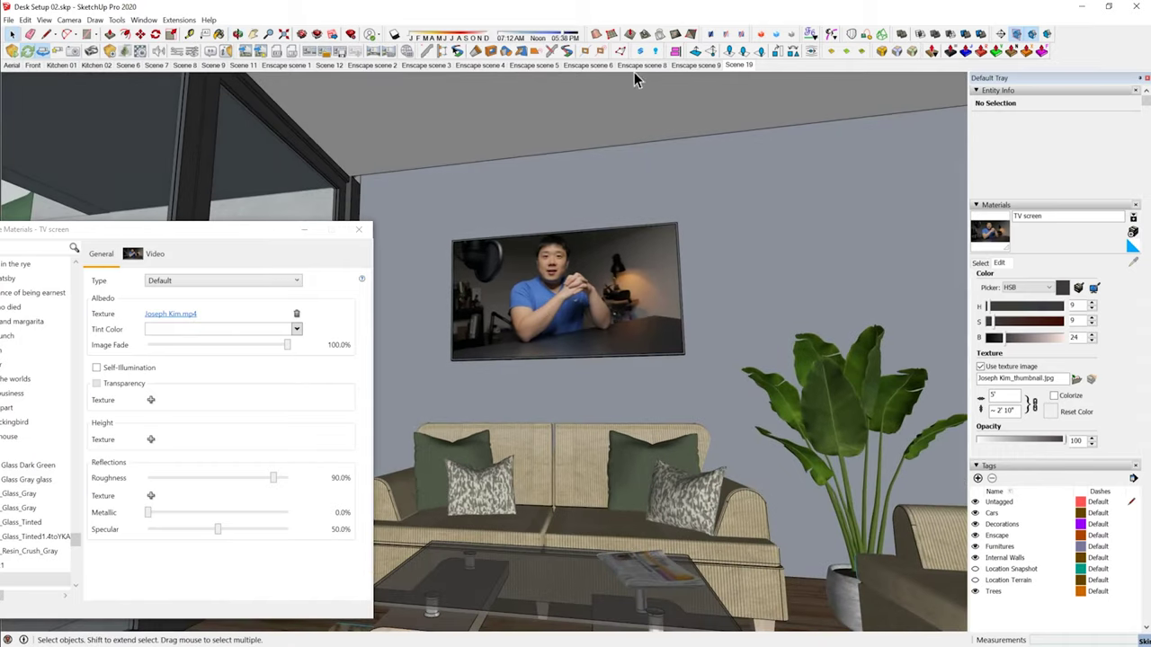
{"action": "left_click", "coordinate": [745, 72]}
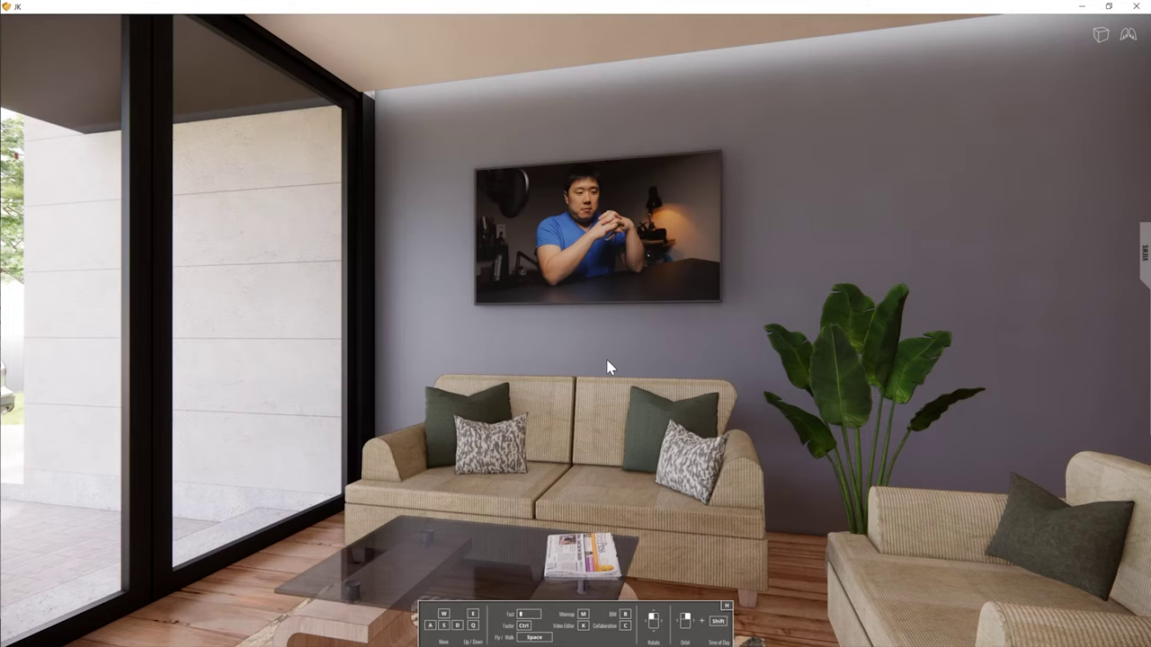
{"action": "mouse_move", "coordinate": [607, 367]}
{"action": "left_mouse_down"}
{"action": "mouse_move", "coordinate": [632, 367]}
{"action": "mouse_move", "coordinate": [619, 377]}
{"action": "mouse_move", "coordinate": [617, 358]}
{"action": "left_mouse_up"}
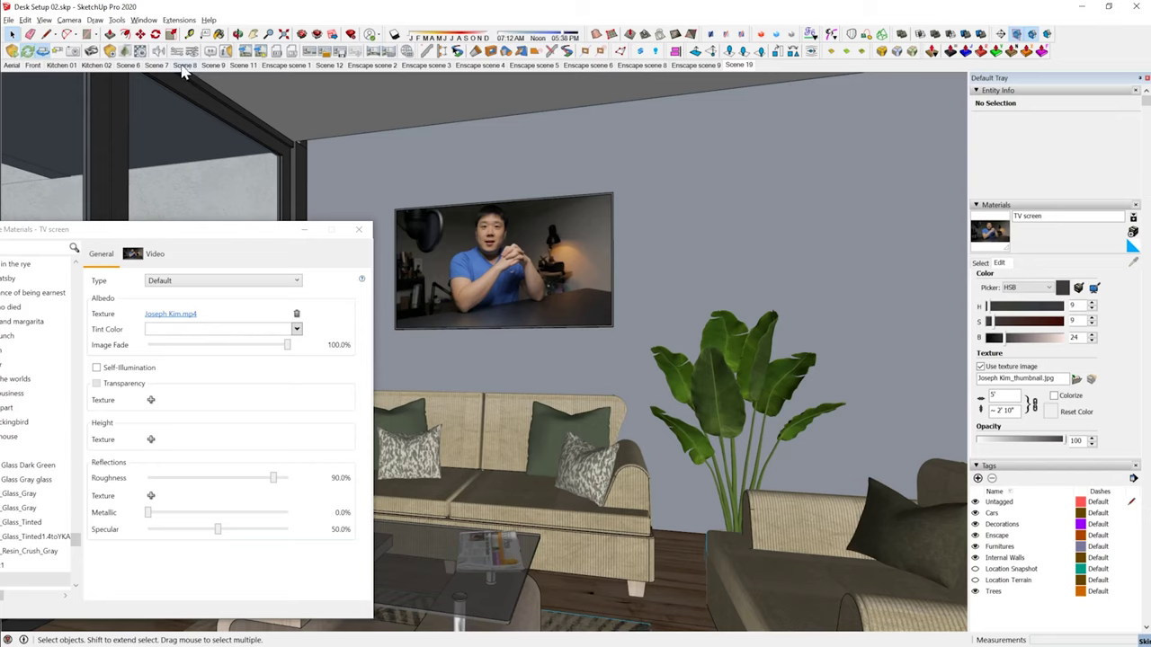
- Review the Restmode option among the performance options in Enscape's General Settings, and close the settings
{"action": "left_click", "coordinate": [180, 54]}
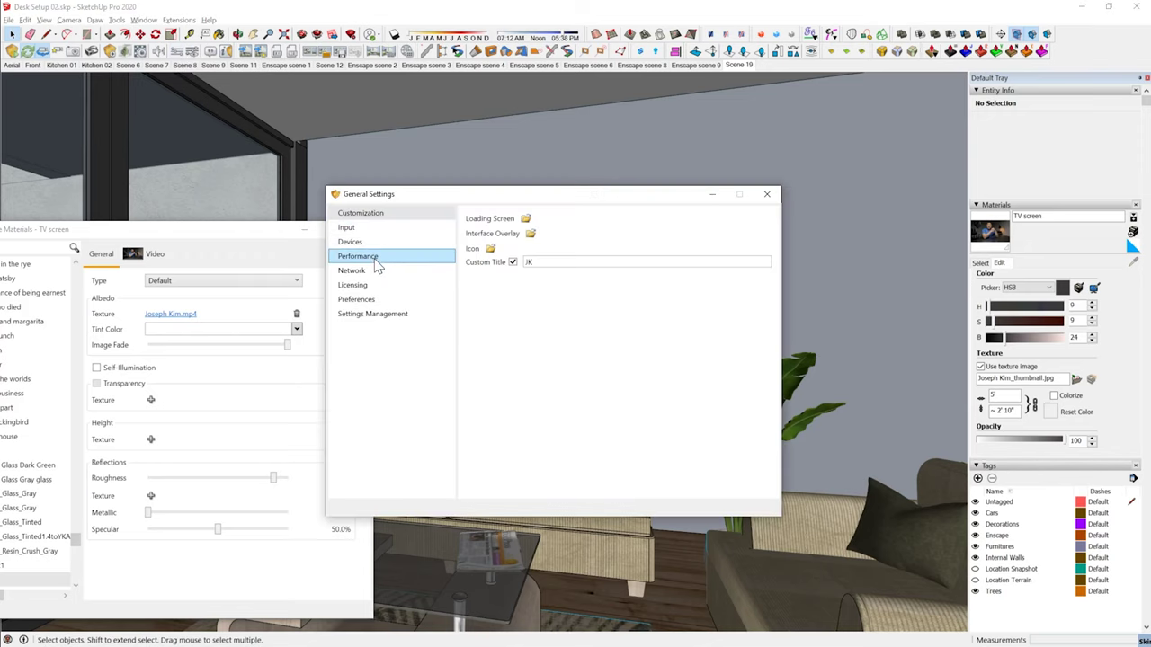
{"action": "left_click", "coordinate": [376, 260]}
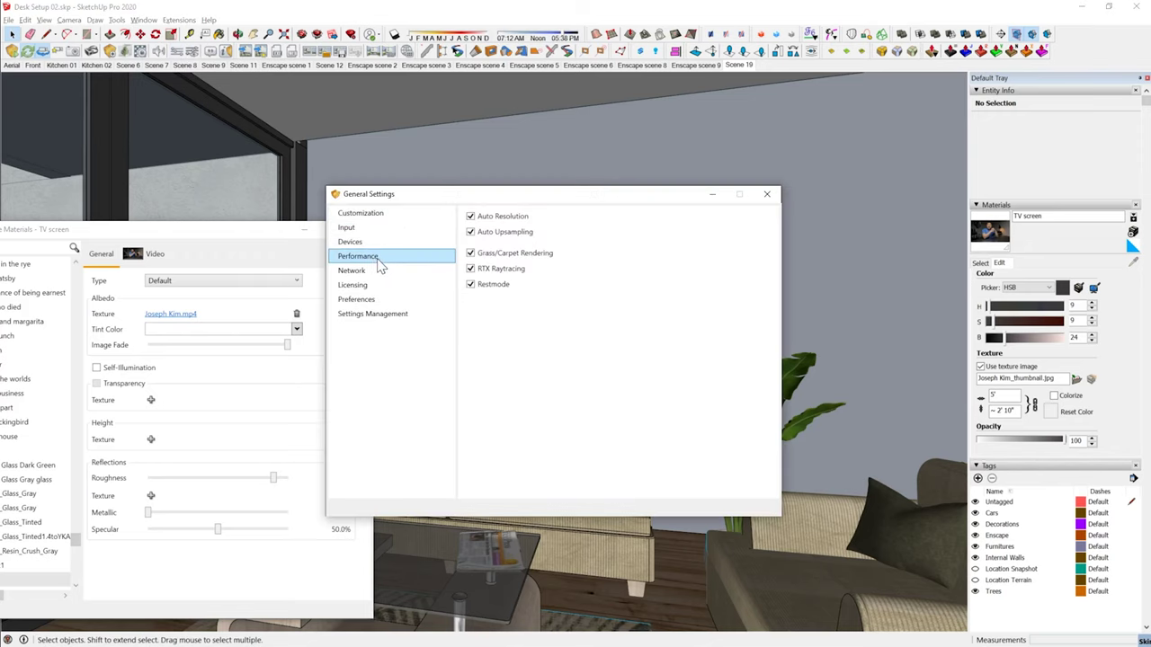
{"action": "double_click", "coordinate": [477, 289]}
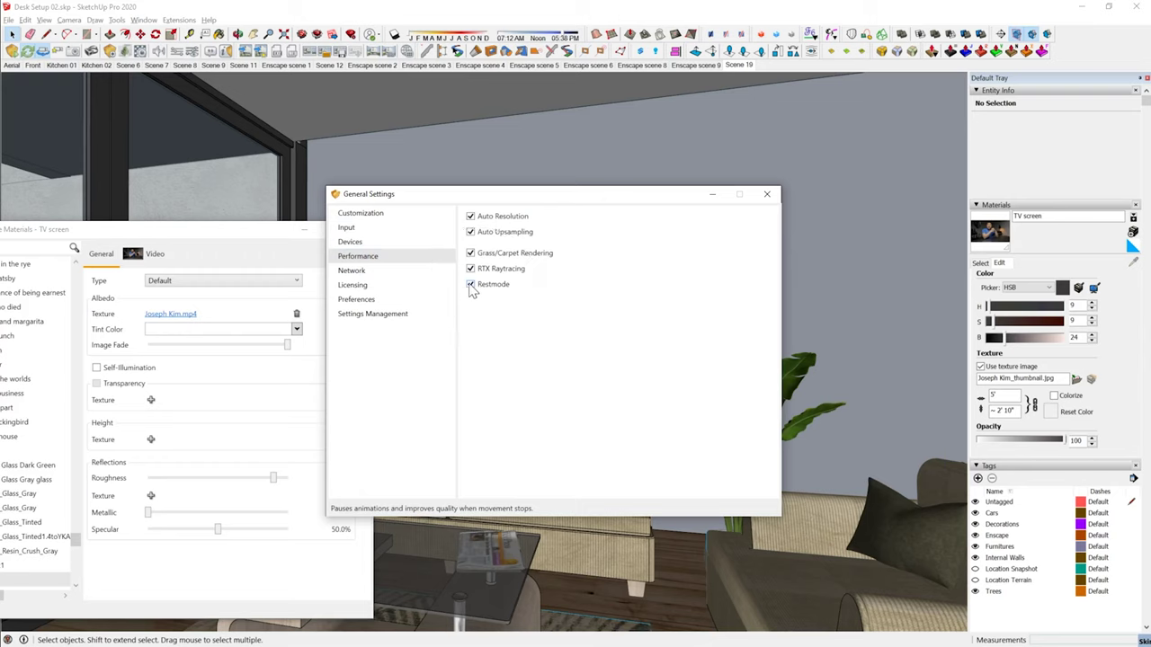
{"action": "left_click", "coordinate": [766, 194]}
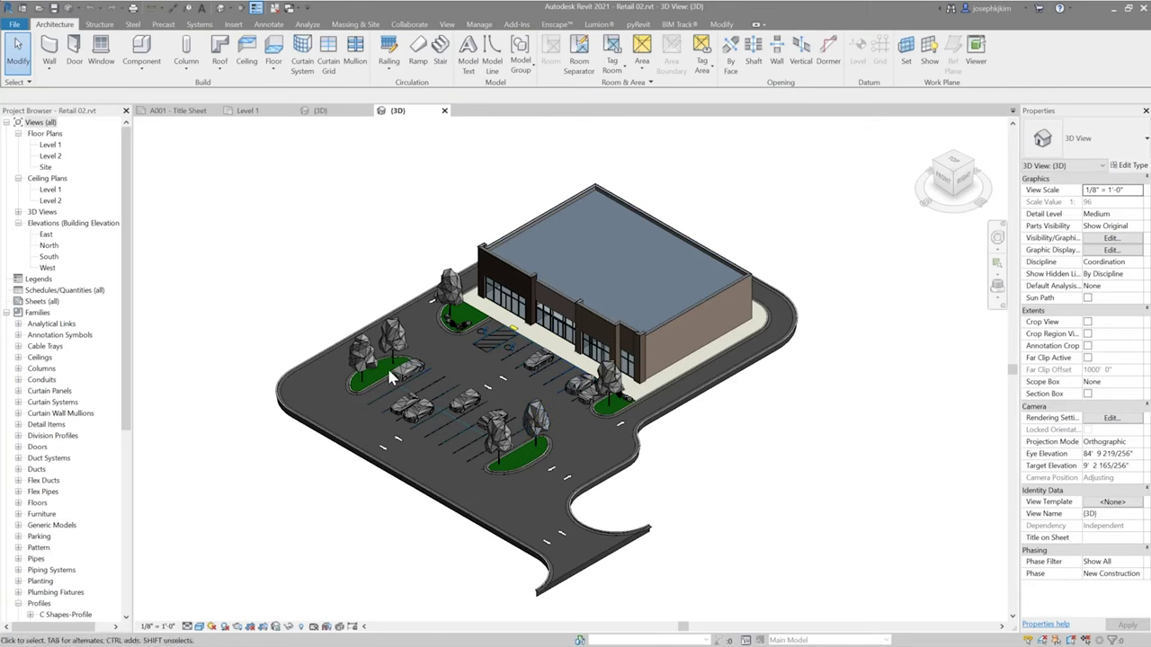
- Switch to the Retail 02.rvt model in Revit and examine the front facade and the wall above the central storefront
{"action": "middle_click_drag", "start_coordinate": [447, 380], "coordinate": [642, 380], "text": "shift"}
{"action": "scroll", "coordinate": [485, 400], "scroll_direction": "up", "scroll_amount": 5}
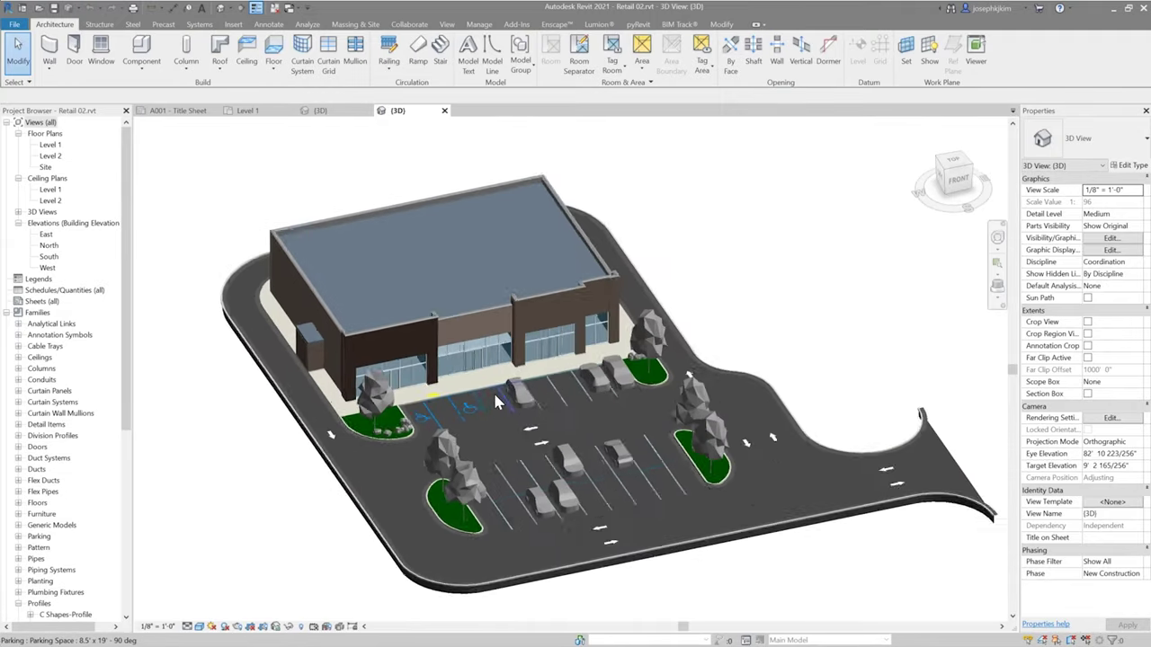
{"action": "scroll", "coordinate": [478, 398], "scroll_direction": "up", "scroll_amount": 1}
{"action": "middle_click_drag", "start_coordinate": [479, 398], "coordinate": [509, 338], "text": "shift"}
{"action": "scroll", "coordinate": [477, 315], "scroll_direction": "down", "scroll_amount": 6}
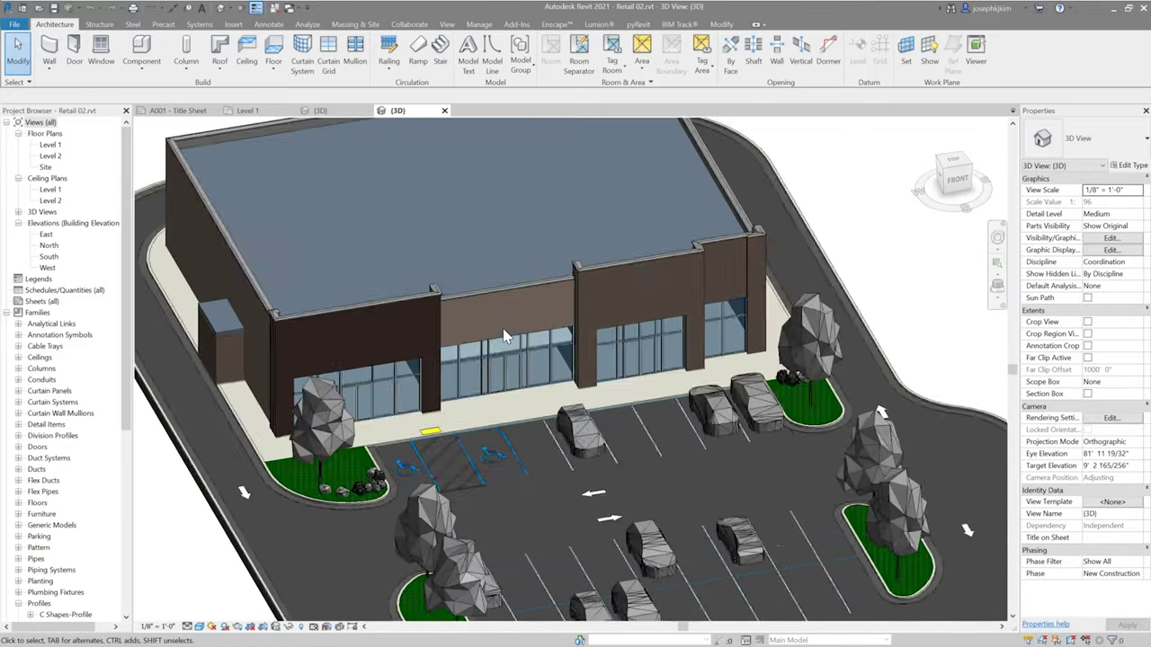
{"action": "scroll", "coordinate": [467, 320], "scroll_direction": "up", "scroll_amount": 6}
{"action": "mouse_move", "coordinate": [468, 320]}
{"action": "middle_mouse_down"}
{"action": "mouse_move", "coordinate": [519, 314]}
{"action": "mouse_move", "coordinate": [480, 317]}
{"action": "middle_mouse_up"}
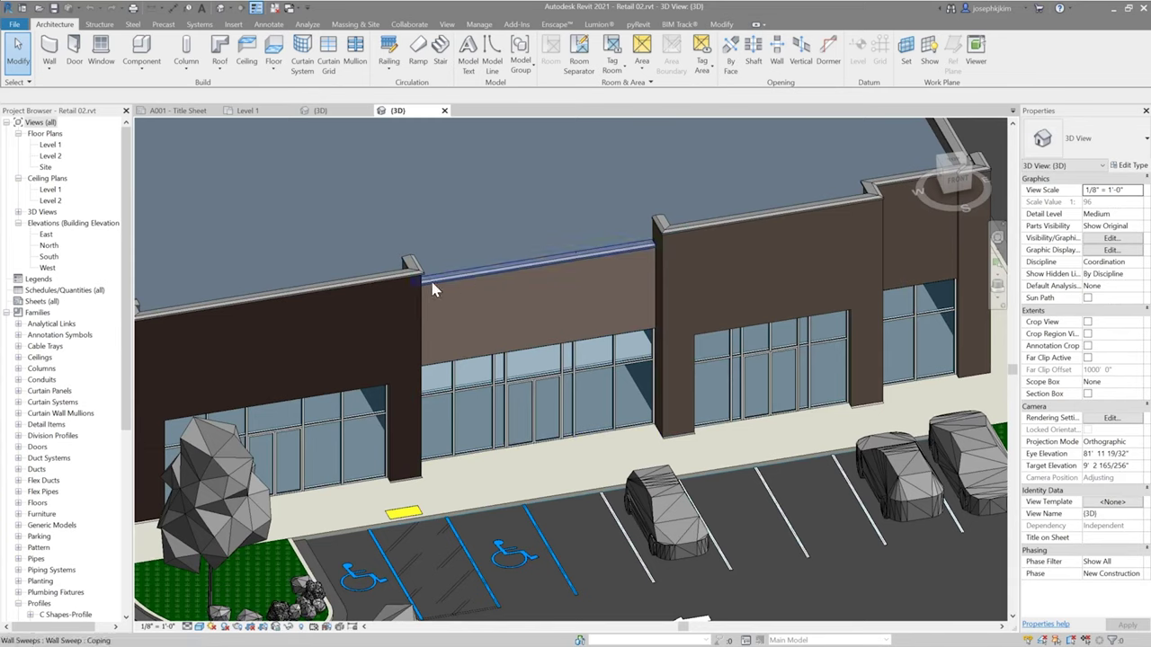
{"action": "scroll", "coordinate": [449, 328], "scroll_direction": "down", "scroll_amount": 4}
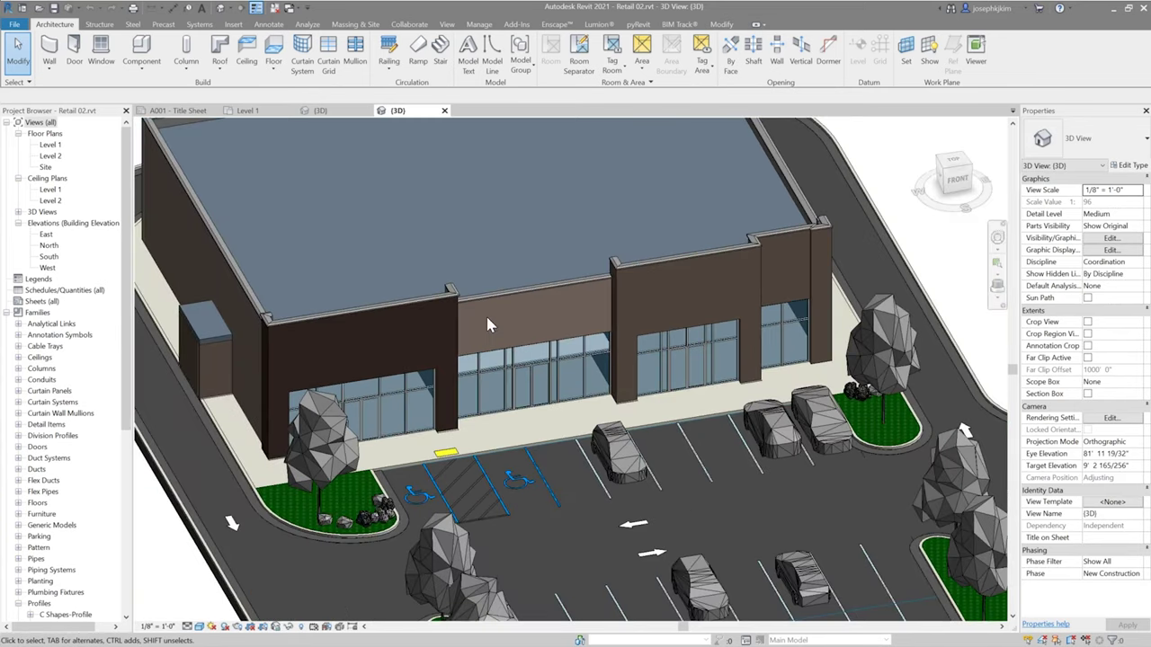
{"action": "middle_click_drag", "start_coordinate": [552, 350], "coordinate": [452, 314], "text": "shift"}
{"action": "scroll", "coordinate": [517, 333], "scroll_direction": "up", "scroll_amount": 5}
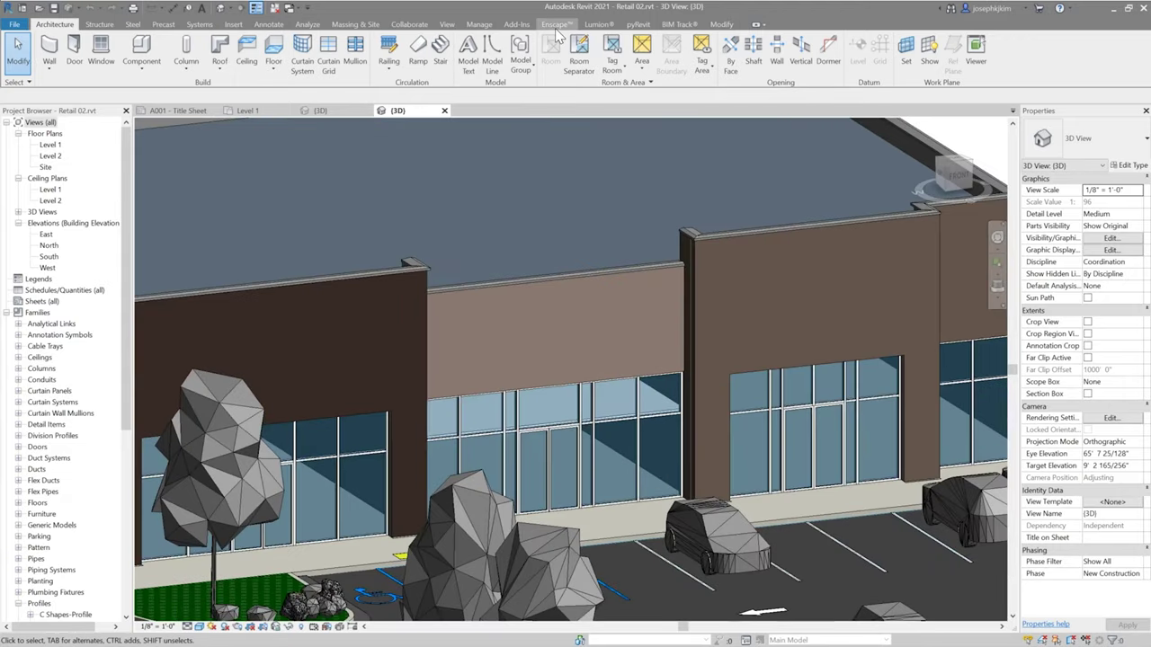
- Create a new project material in the Material Browser and name it Digital Screen
{"action": "left_click", "coordinate": [556, 27]}
{"action": "left_click", "coordinate": [27, 55]}
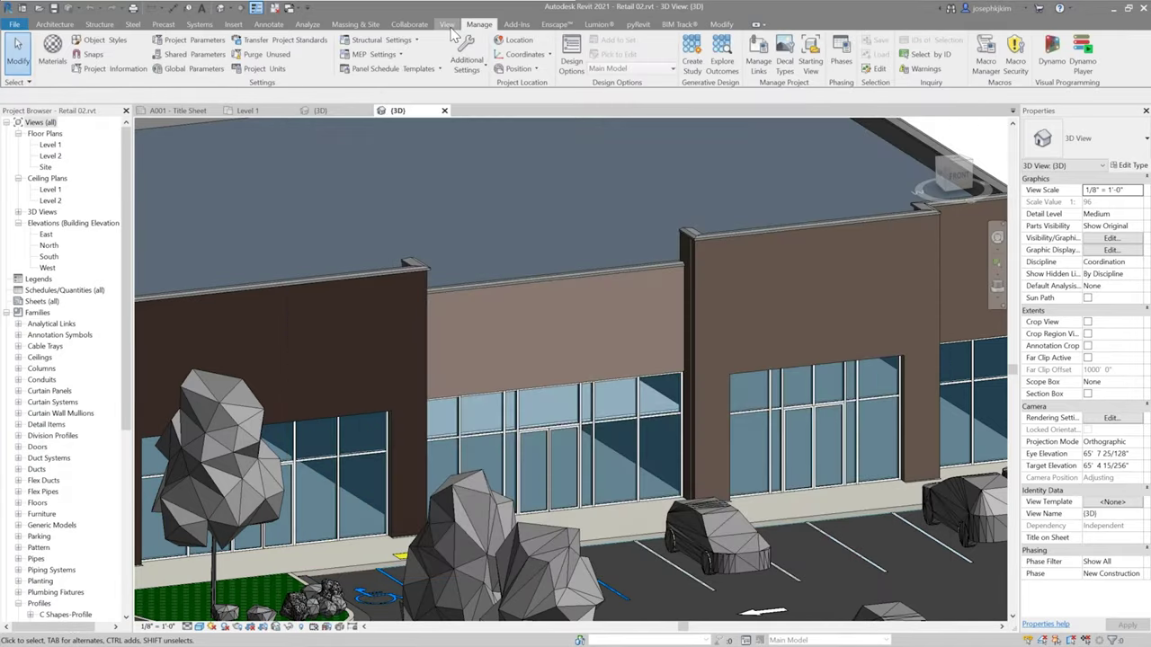
{"action": "left_click", "coordinate": [447, 24]}
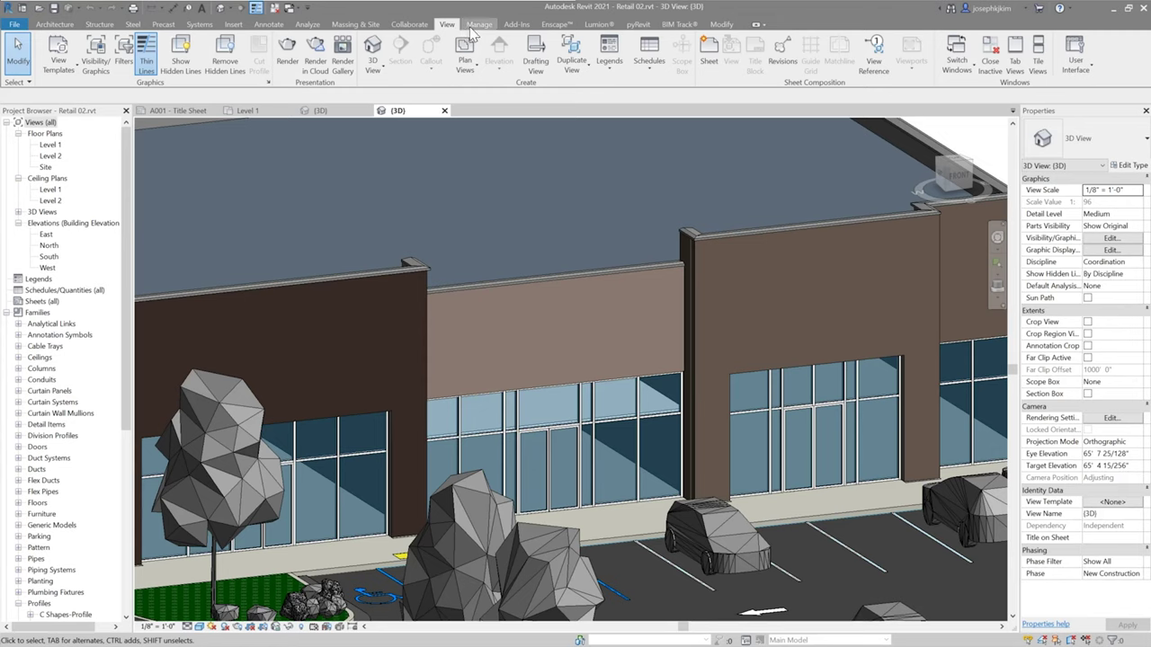
{"action": "left_click", "coordinate": [478, 25]}
{"action": "left_click", "coordinate": [53, 50]}
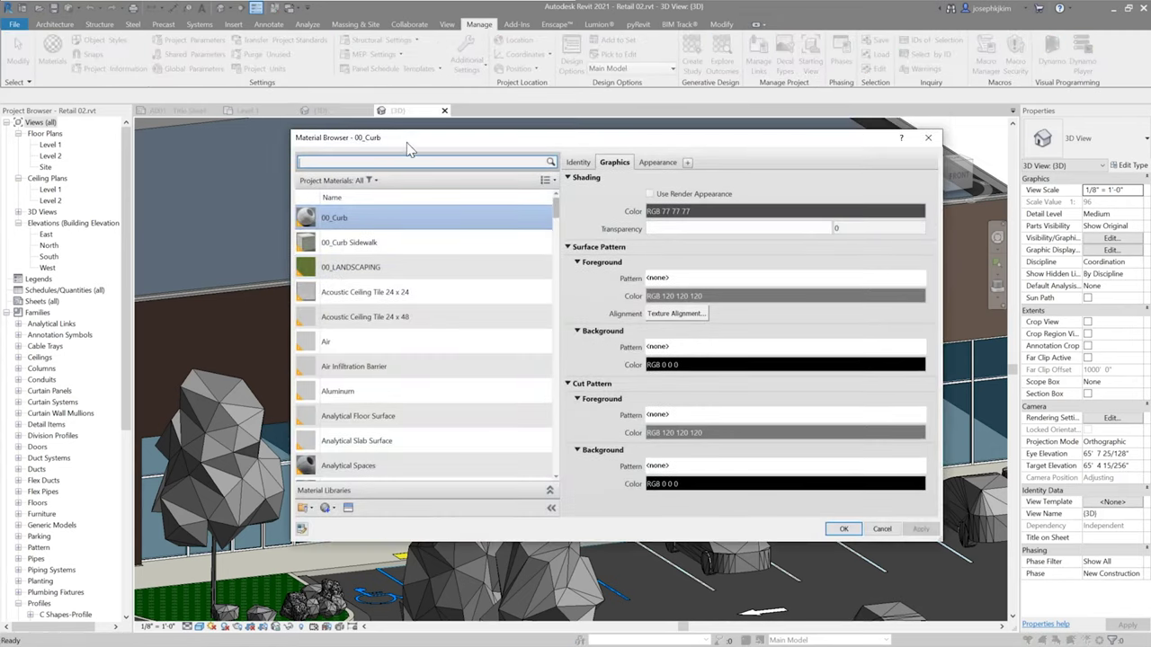
{"action": "left_click", "coordinate": [328, 508]}
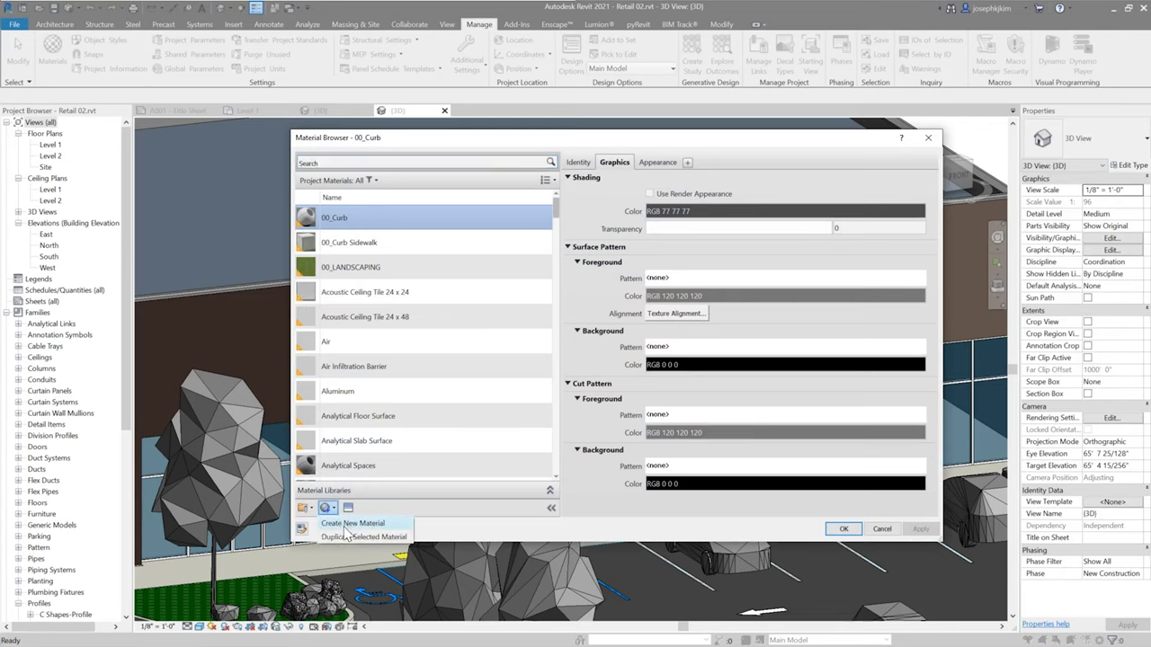
{"action": "left_click", "coordinate": [347, 527]}
{"action": "right_click", "coordinate": [381, 343]}
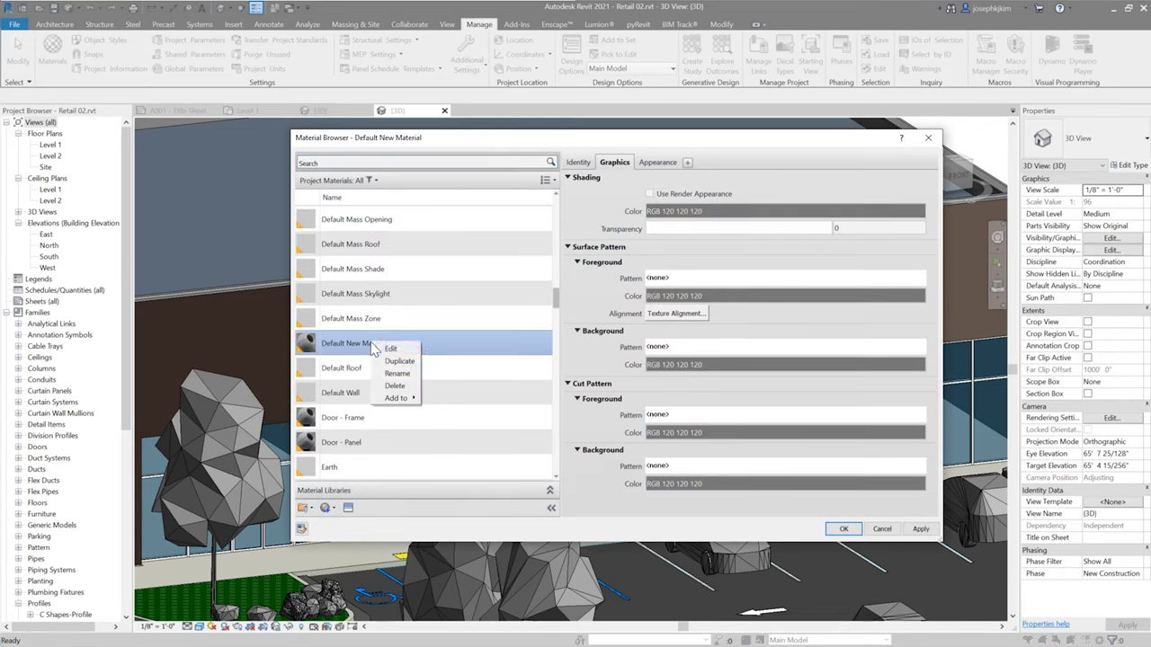
{"action": "left_click", "coordinate": [401, 374]}
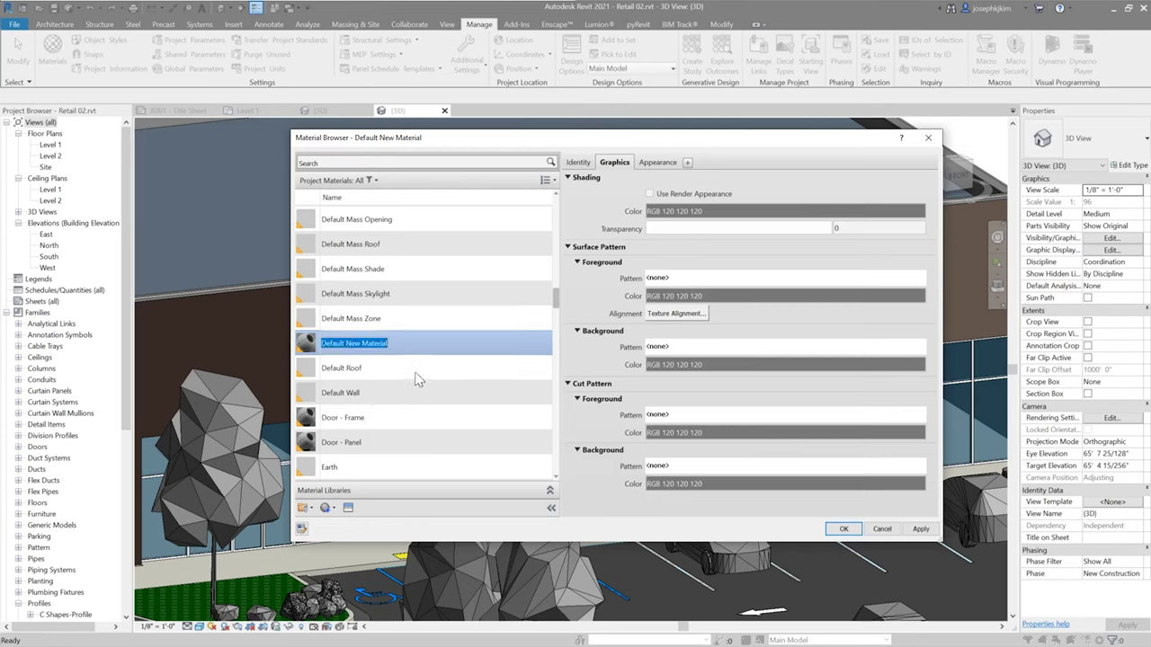
{"action": "type", "text": "Digital Screen"}
{"action": "key", "text": "Return"}
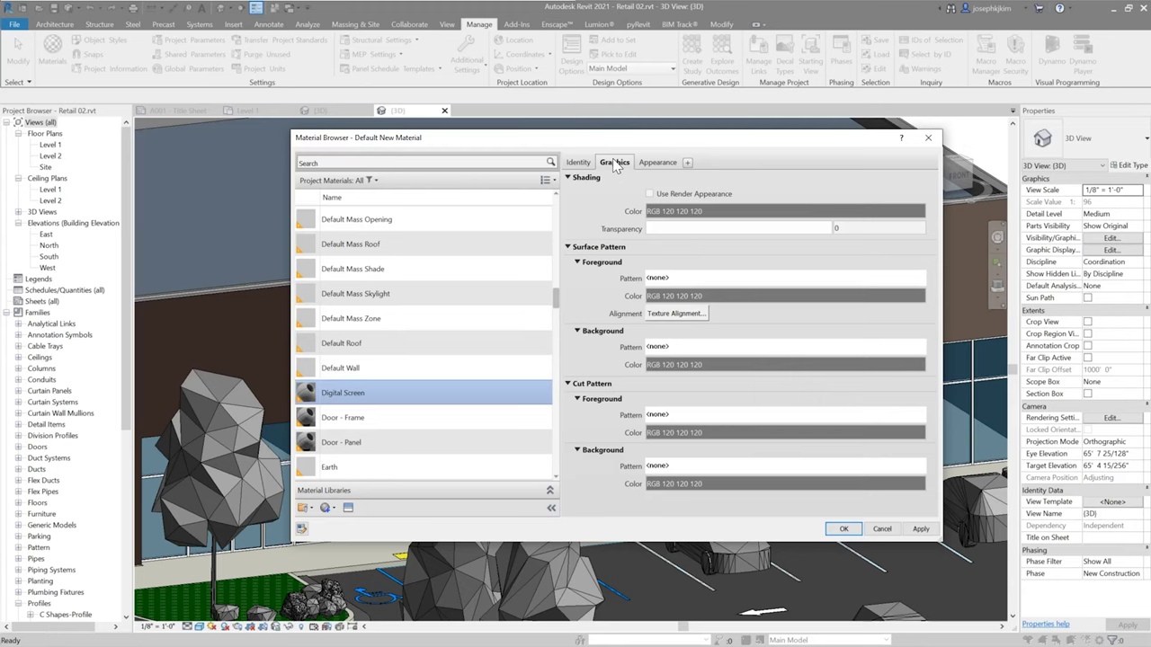
- Set the Digital Screen material's foreground surface pattern to the 8" Tile model pattern, coloured RGB 0 128 255
{"action": "left_click", "coordinate": [693, 278]}
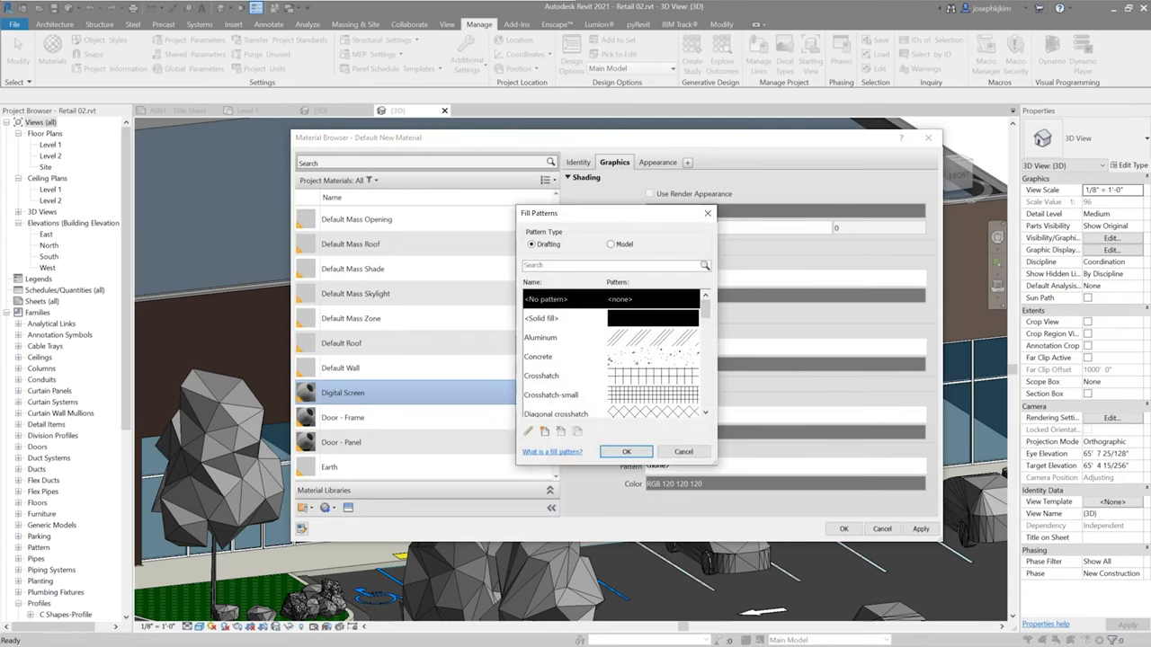
{"action": "left_click", "coordinate": [611, 244]}
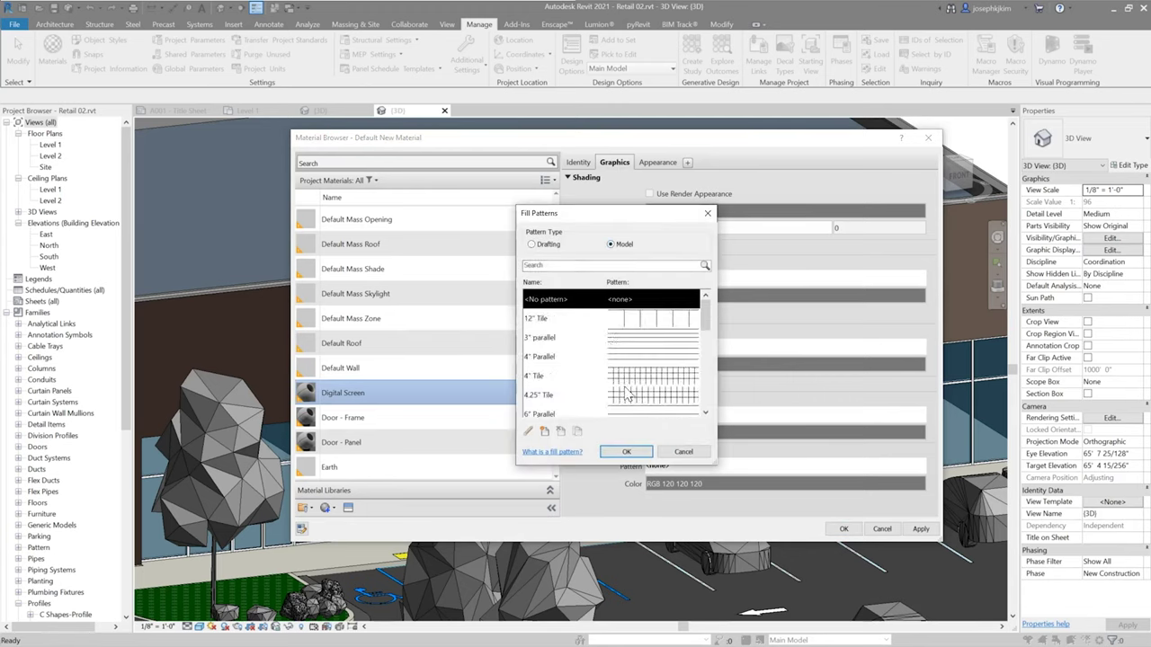
{"action": "scroll", "coordinate": [626, 394], "scroll_direction": "down", "scroll_amount": 3}
{"action": "left_click", "coordinate": [576, 319]}
{"action": "left_click", "coordinate": [627, 452]}
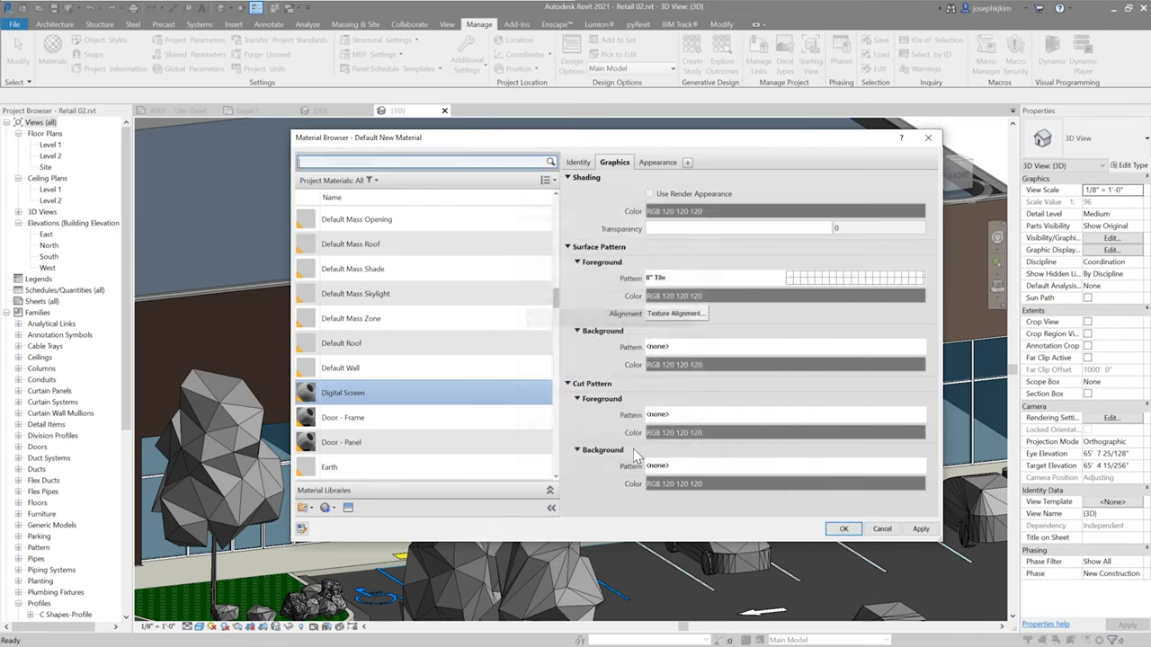
{"action": "left_click", "coordinate": [684, 296]}
{"action": "left_click", "coordinate": [569, 256]}
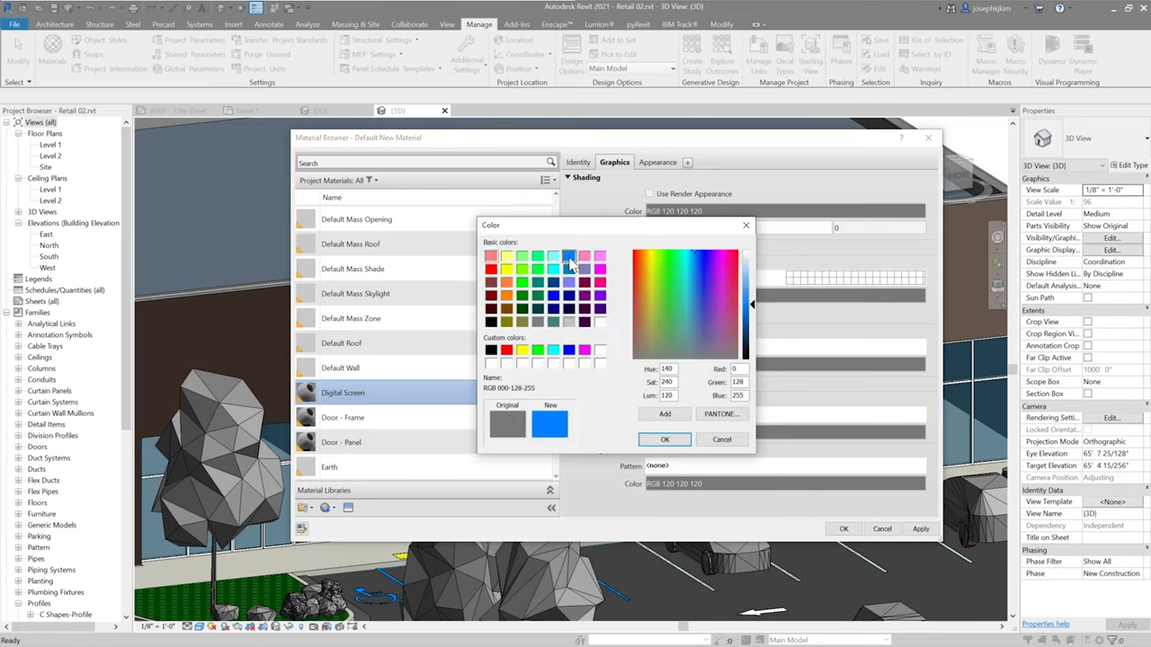
{"action": "left_click", "coordinate": [664, 438]}
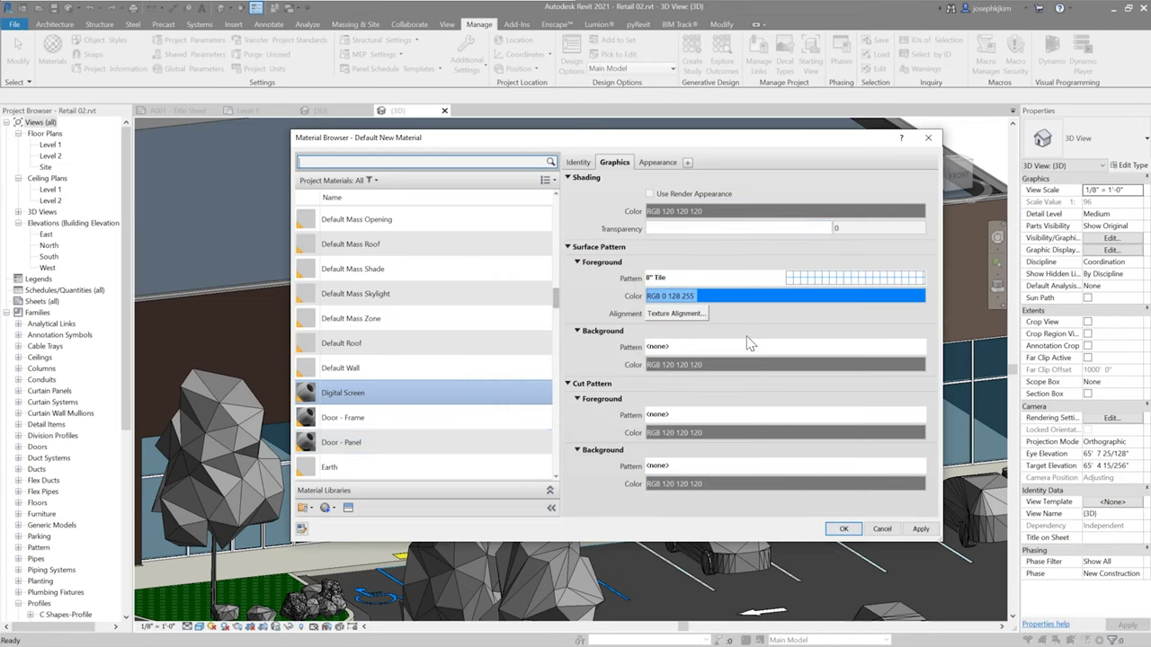
- Enter the video template [video:<path>|<X>|<Y>|<rotation>] as the Digital Screen material's description
{"action": "left_click", "coordinate": [578, 162]}
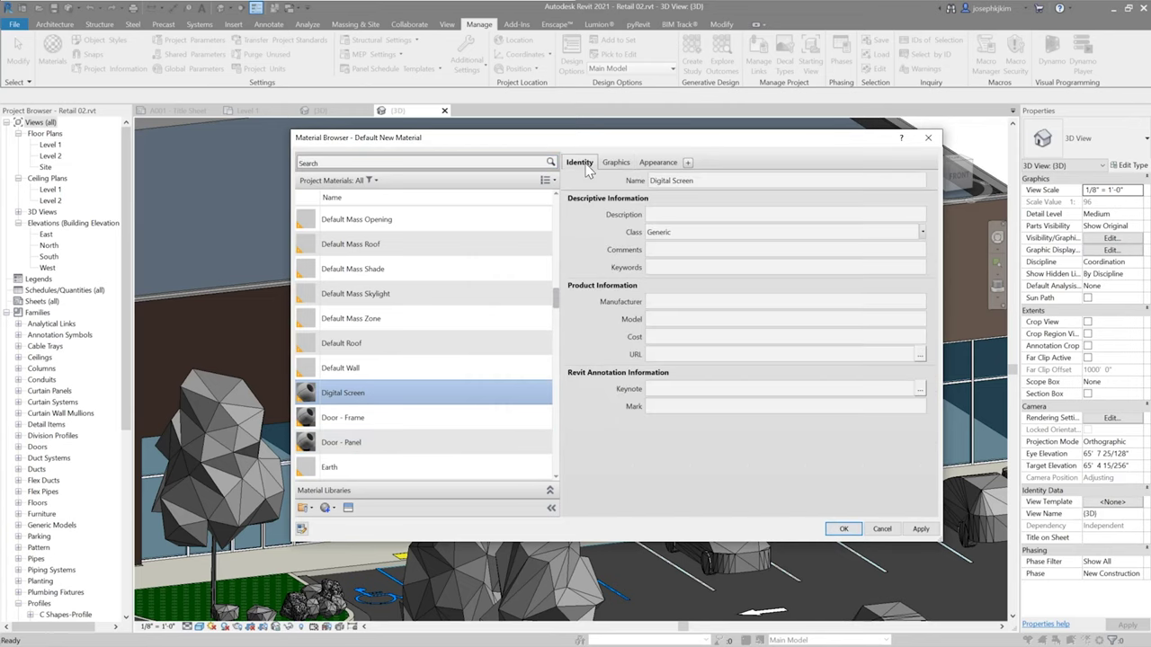
{"action": "left_click", "coordinate": [649, 222]}
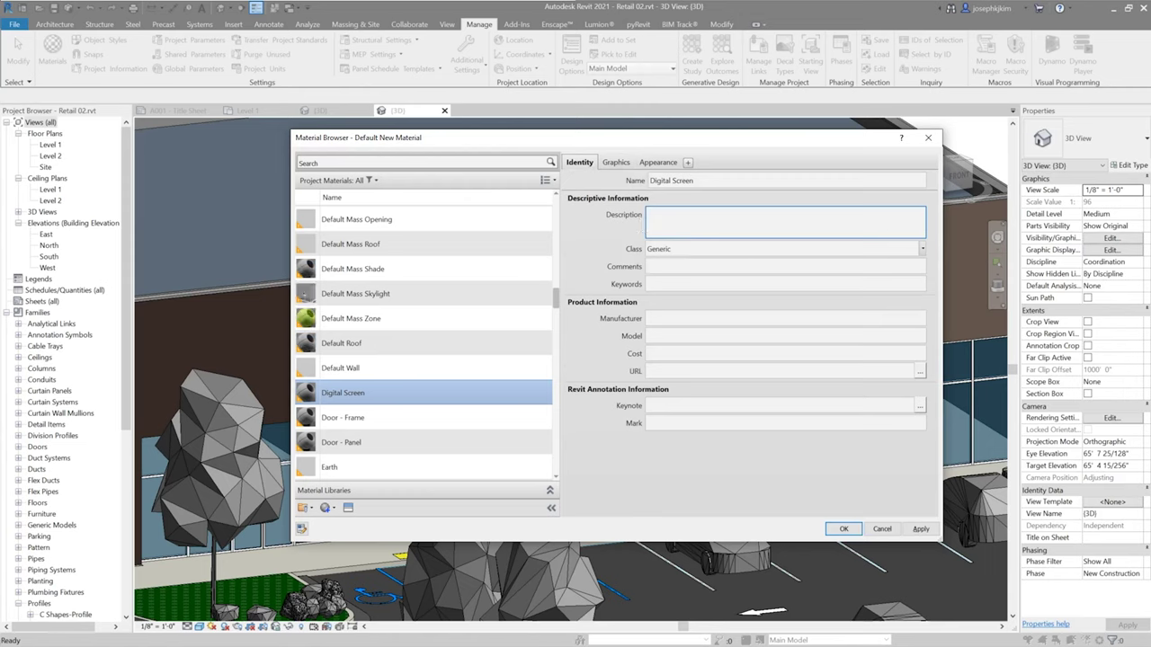
{"action": "type", "text": "[video:<path>|<X>|<Y>|<rotation>]"}
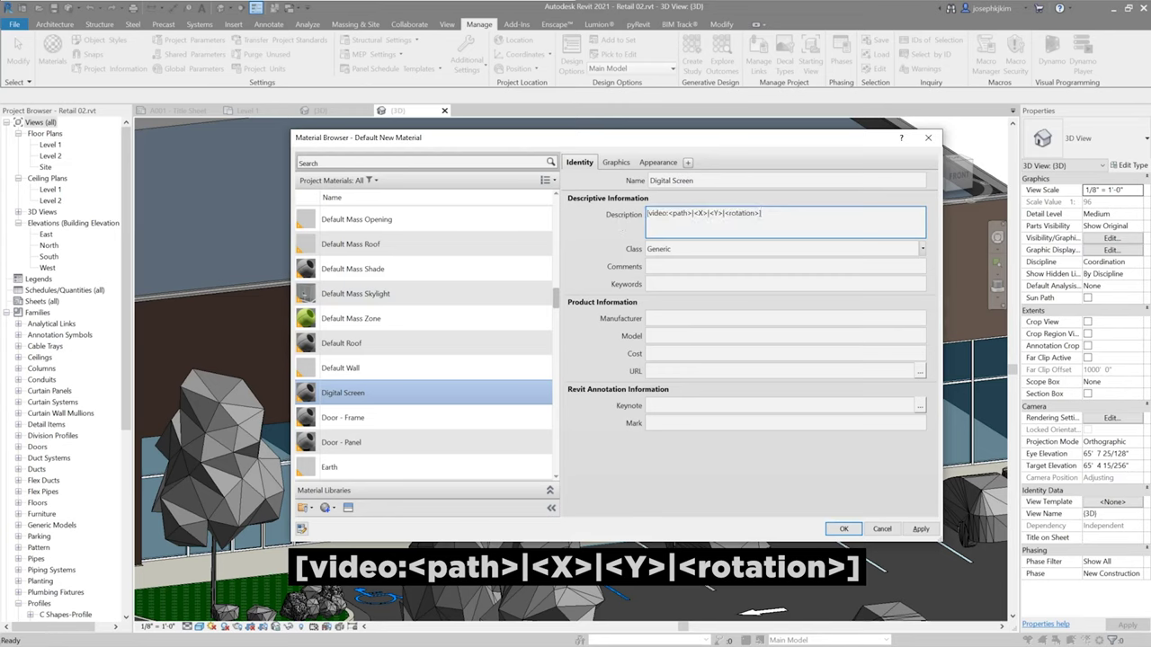
{"action": "key", "text": "ctrl+a"}
{"action": "left_click", "coordinate": [647, 213]}
{"action": "left_click_drag", "start_coordinate": [762, 213], "coordinate": [646, 213]}
{"action": "left_click", "coordinate": [762, 214]}
{"action": "left_click_drag", "start_coordinate": [761, 213], "coordinate": [647, 213]}
{"action": "left_click", "coordinate": [762, 213]}
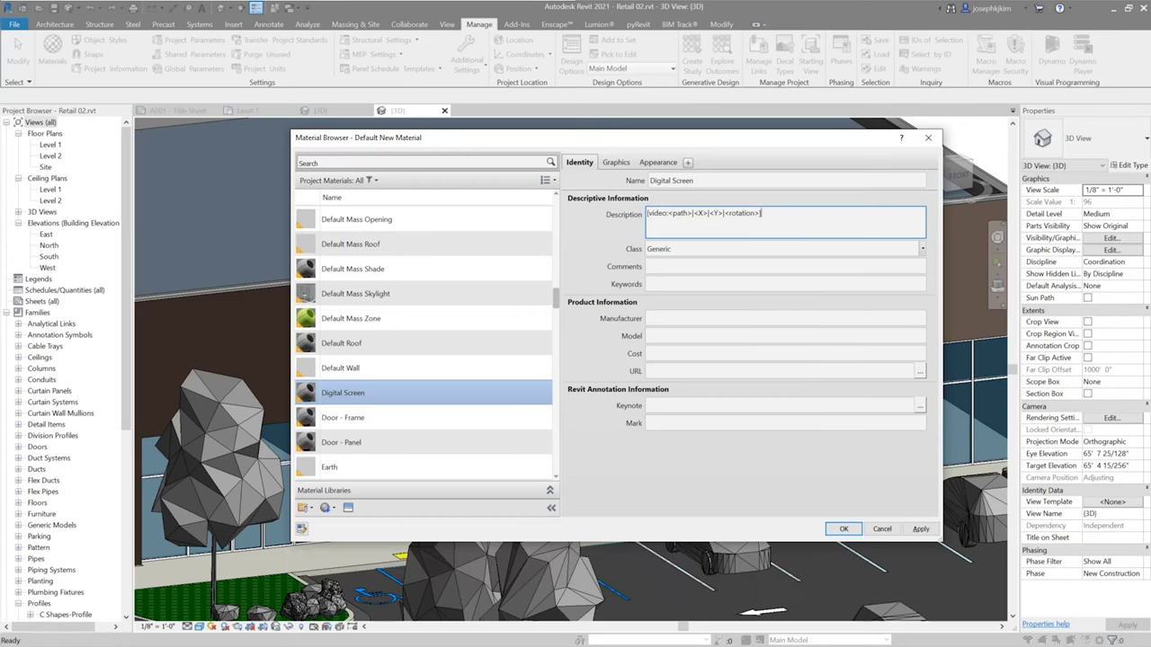
- Switch to File Explorer and copy the full path of the MP4 video on the Desktop, leaving Revit's material settings open
{"action": "key", "text": "alt+Tab"}
{"action": "left_click", "coordinate": [726, 447]}
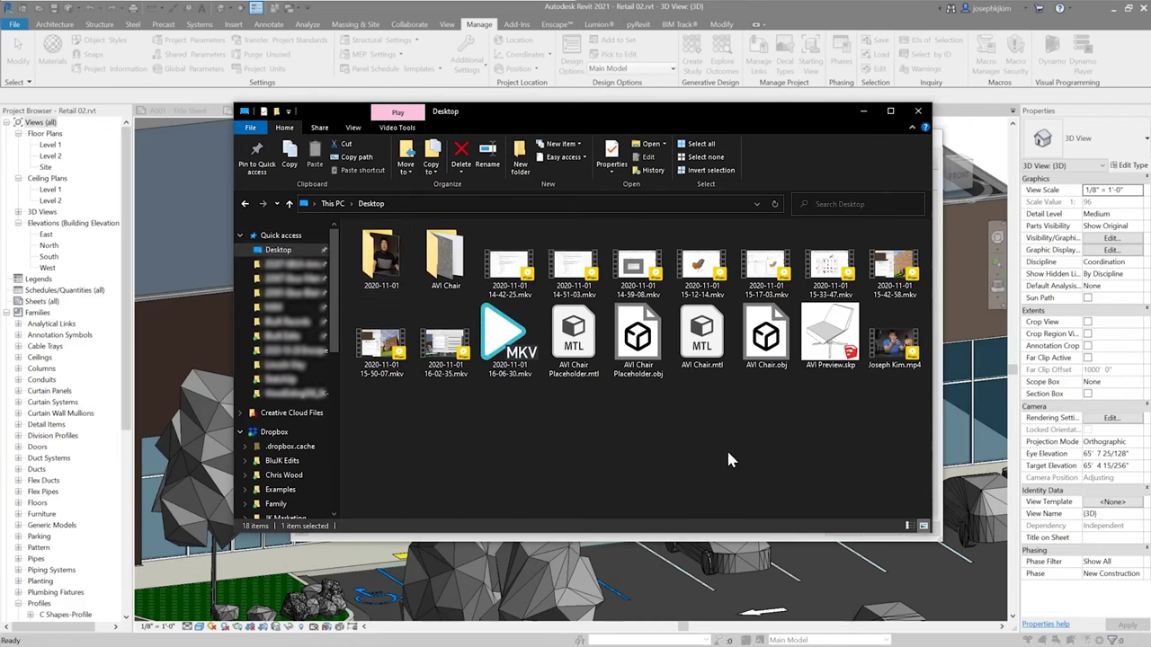
{"action": "left_click", "coordinate": [893, 346]}
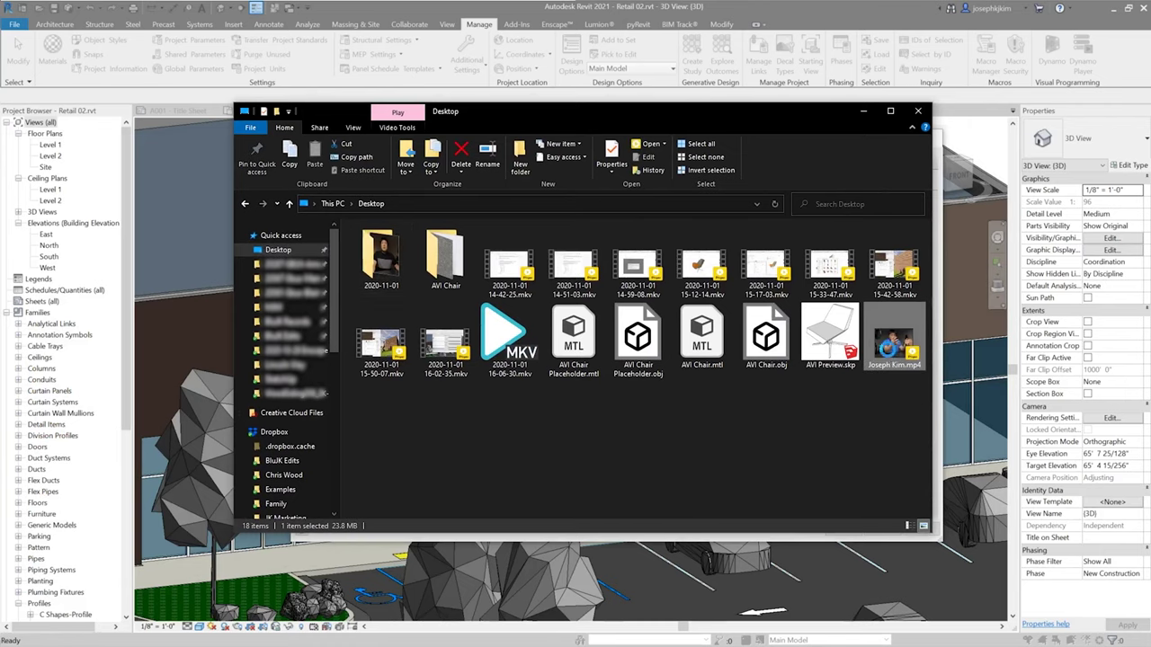
{"action": "right_click", "coordinate": [891, 356]}
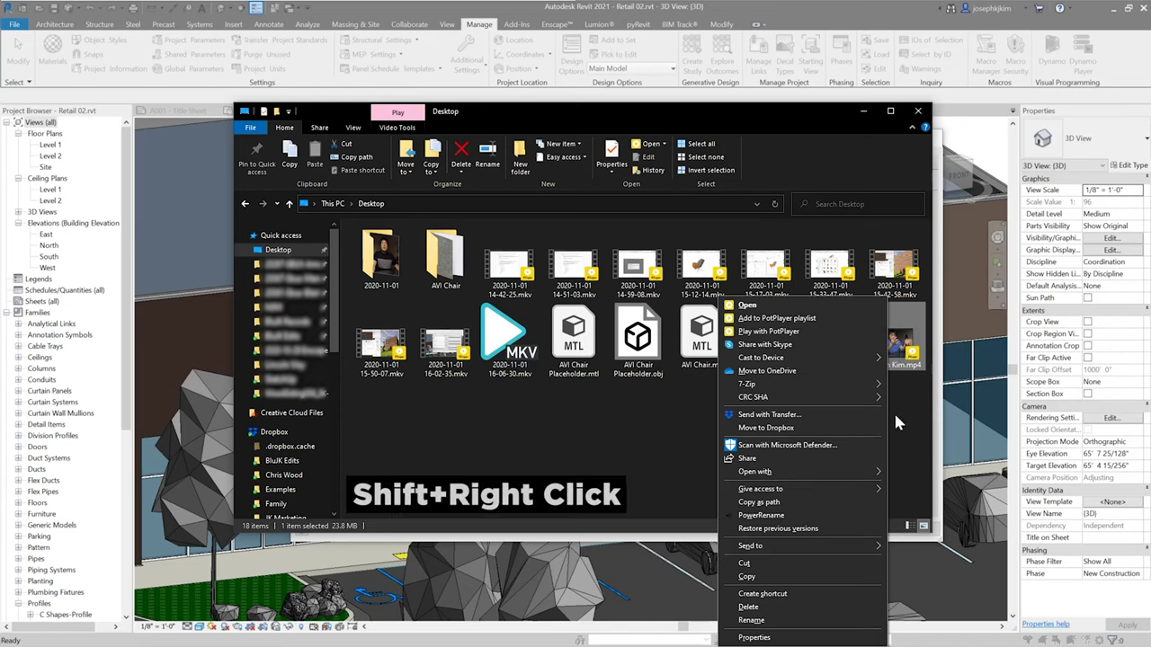
{"action": "left_click", "coordinate": [754, 502]}
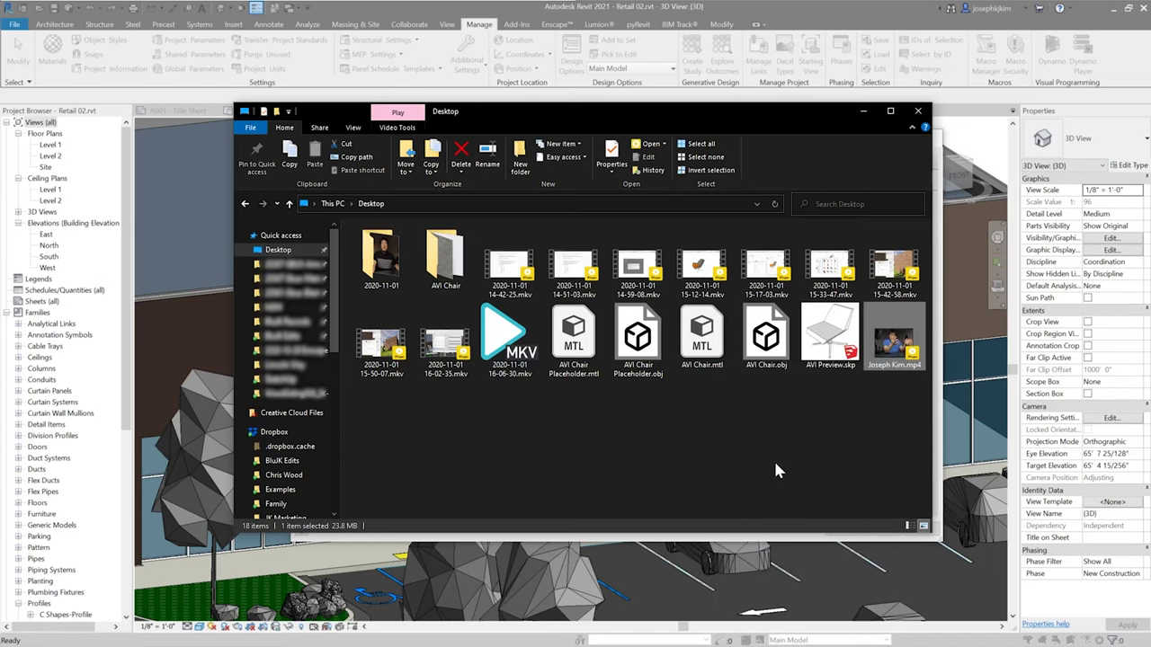
{"action": "left_click", "coordinate": [861, 112]}
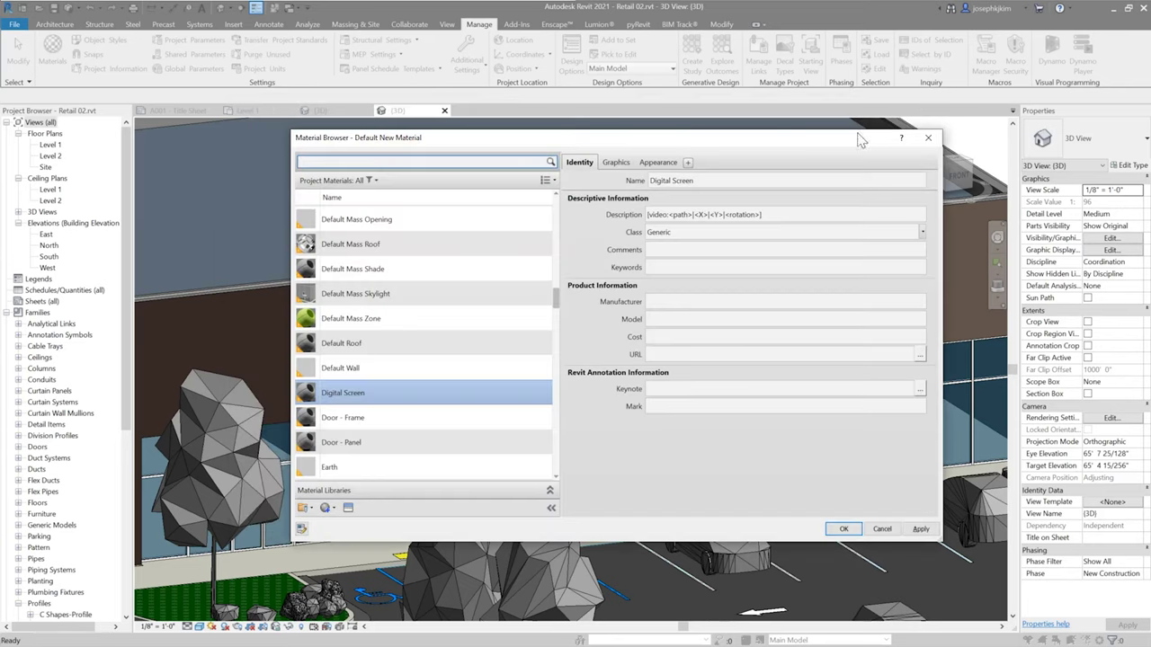
- Replace the <path> placeholder in the Digital Screen material's description with the copied video path, without quotation marks
{"action": "left_click", "coordinate": [760, 213]}
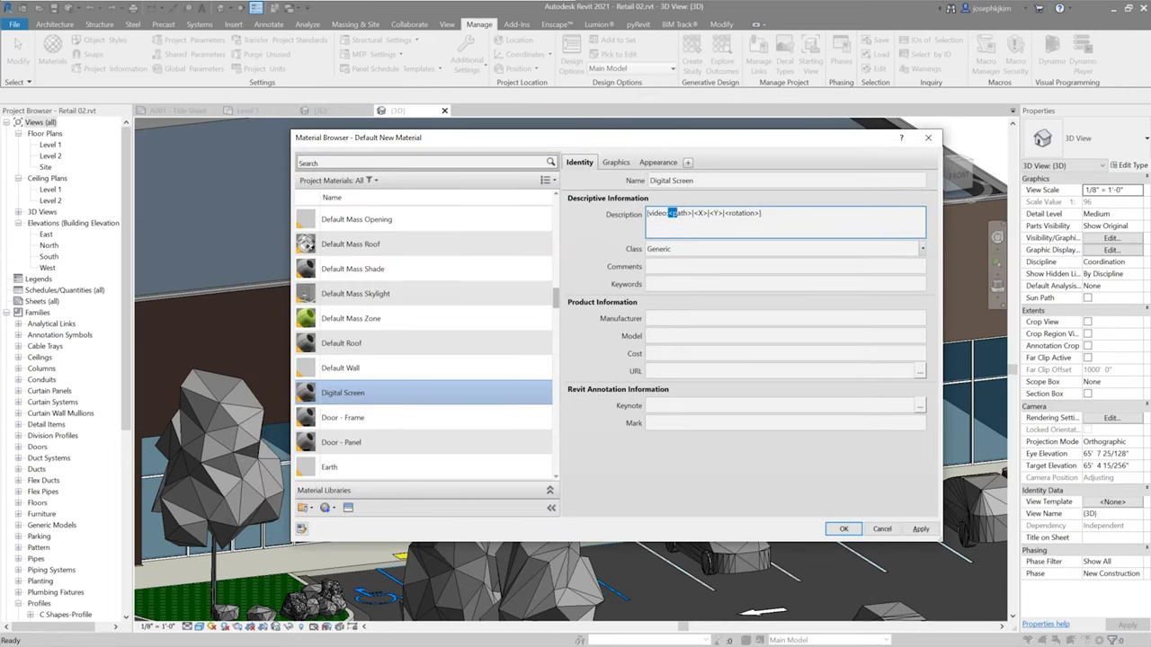
{"action": "mouse_move", "coordinate": [688, 213]}
{"action": "left_mouse_down"}
{"action": "mouse_move", "coordinate": [762, 213]}
{"action": "mouse_move", "coordinate": [692, 213]}
{"action": "left_mouse_up"}
{"action": "right_click", "coordinate": [679, 213]}
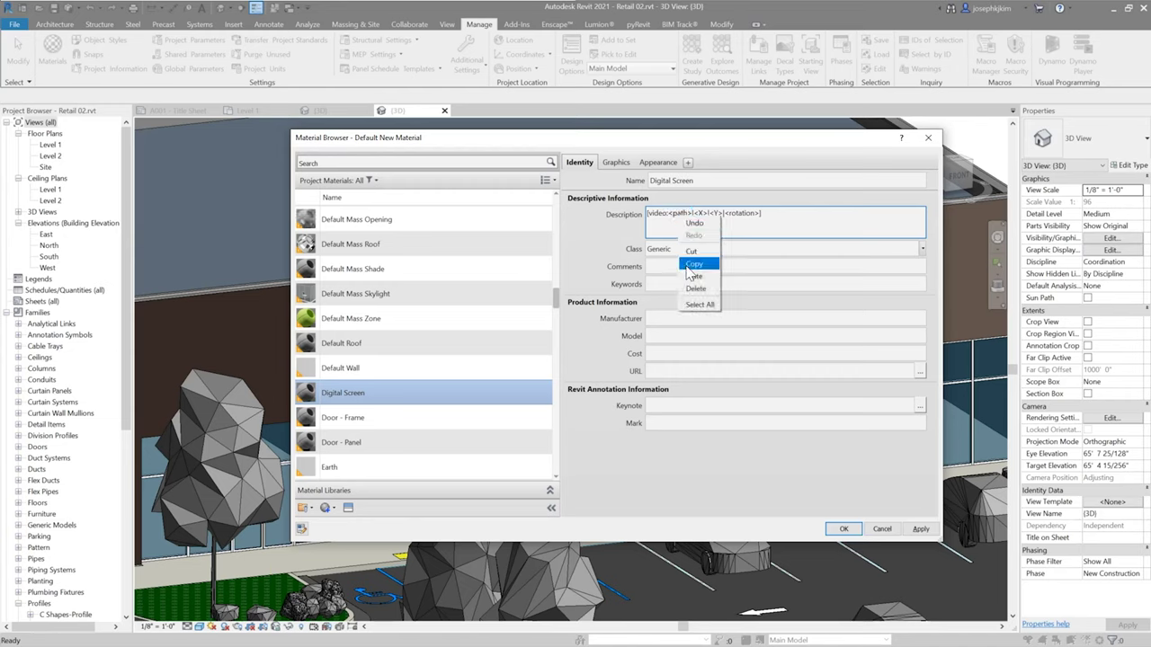
{"action": "left_click", "coordinate": [690, 275]}
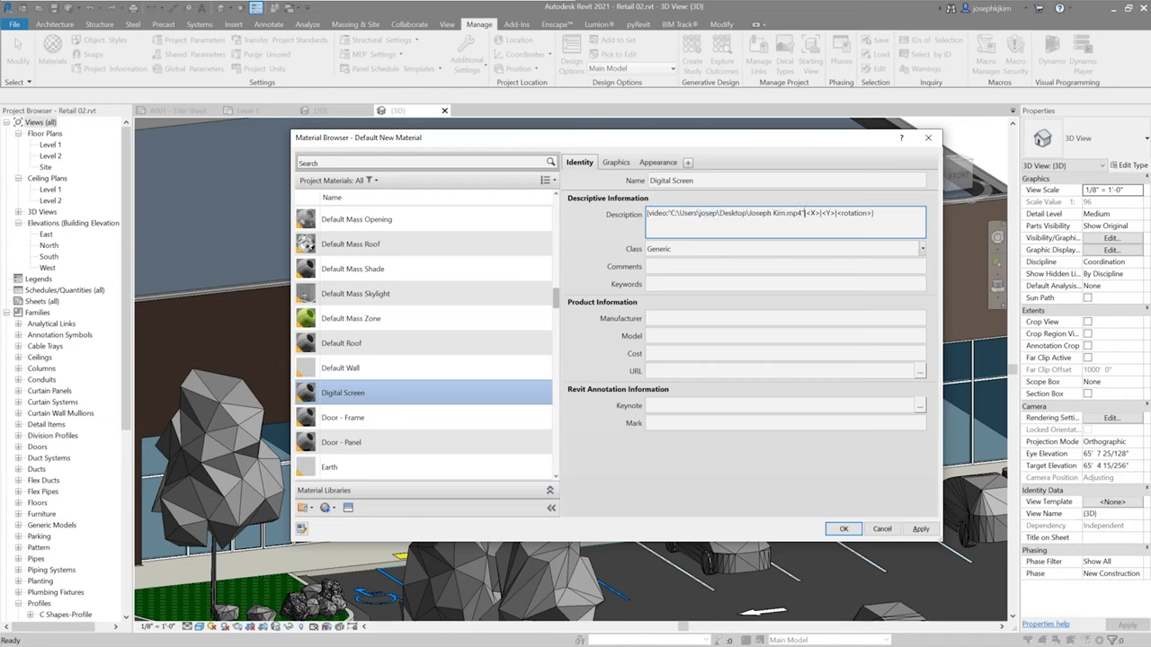
{"action": "key", "text": "BackSpace"}
{"action": "left_click", "coordinate": [668, 213]}
{"action": "key", "text": "BackSpace"}
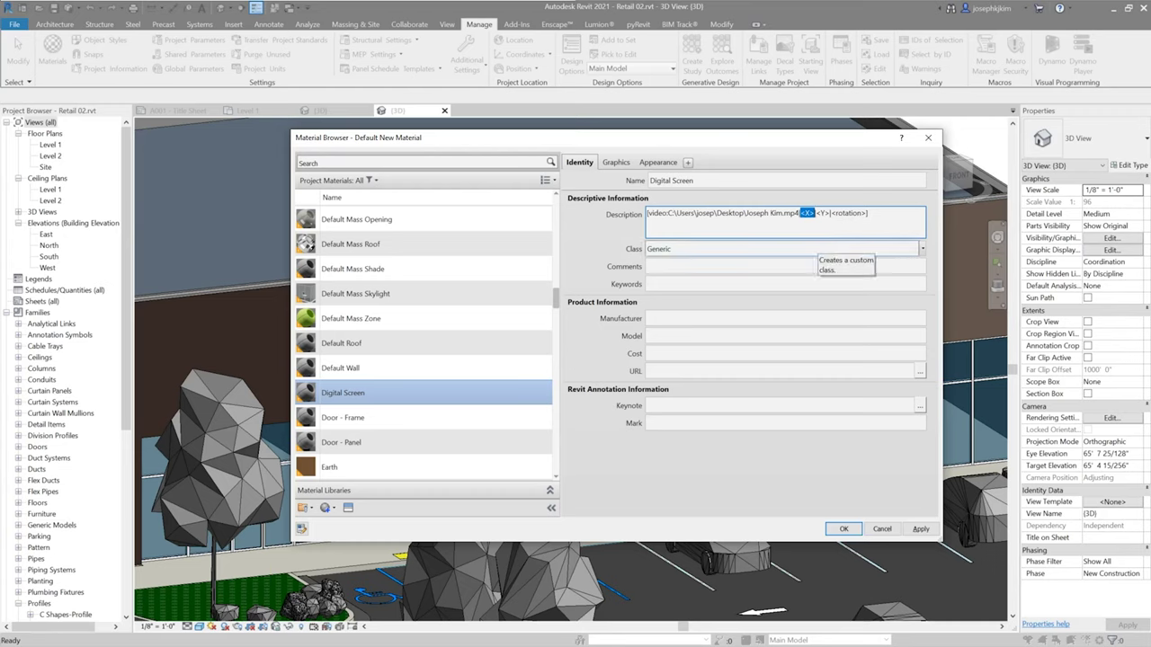
- Set the video size to X 32 and Y 18 with rotation 0 in the Digital Screen description, and accept the material
{"action": "type", "text": "32|18"}
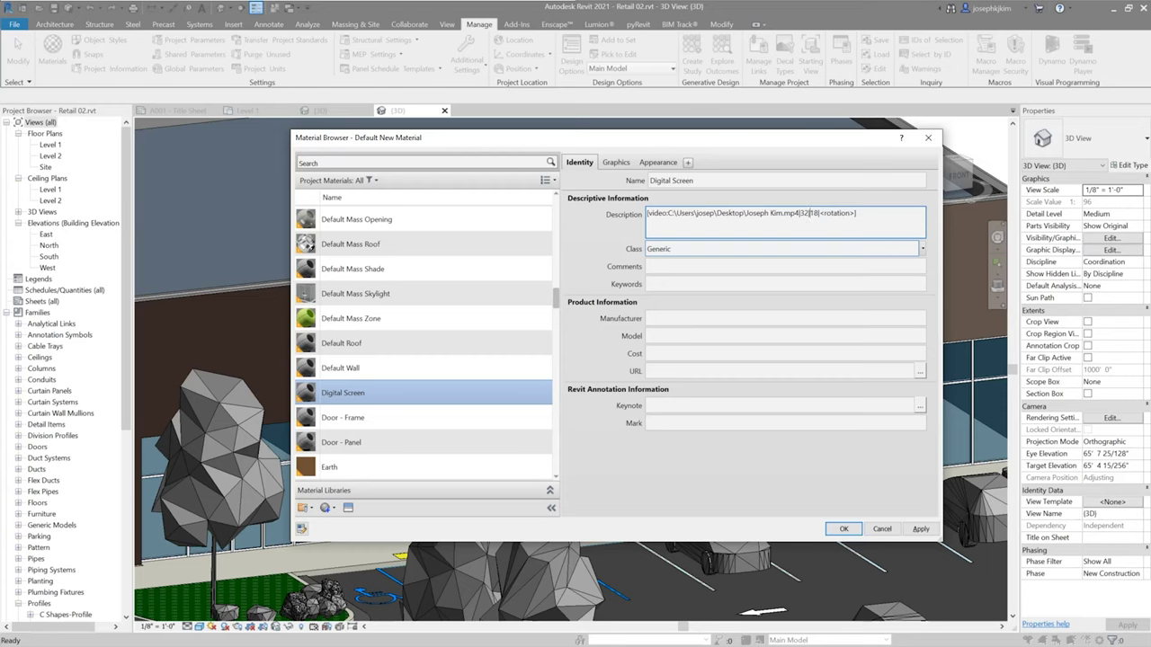
{"action": "left_click_drag", "start_coordinate": [819, 213], "coordinate": [851, 213]}
{"action": "type", "text": "0"}
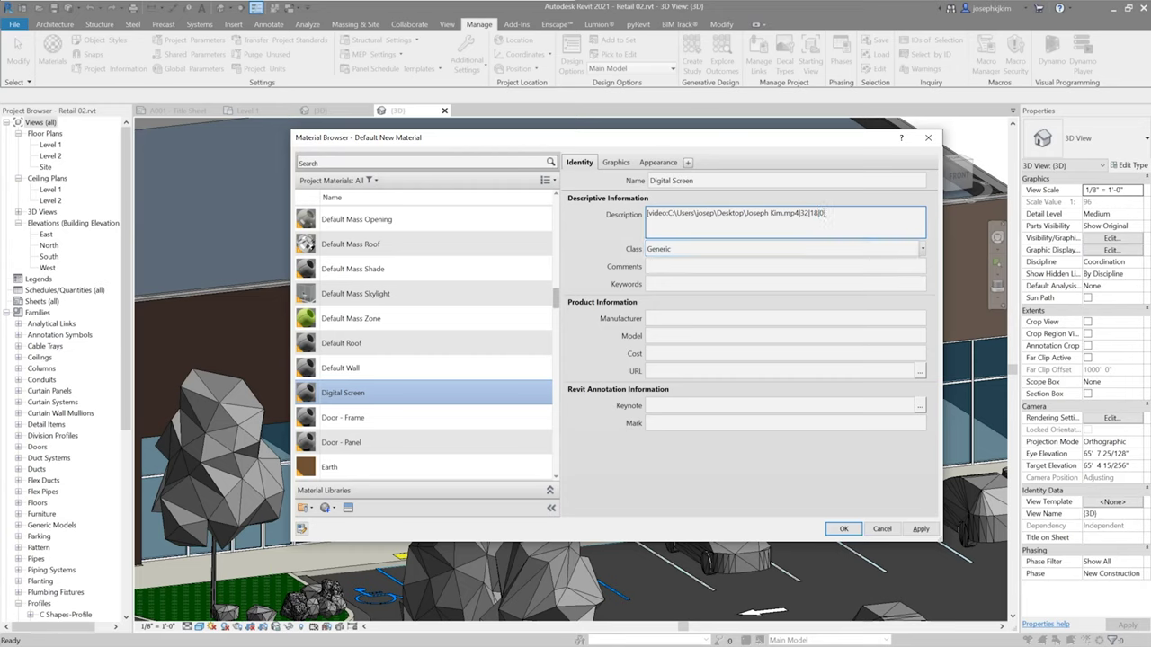
{"action": "key", "text": "ctrl+a"}
{"action": "left_click", "coordinate": [825, 214]}
{"action": "key", "text": "ctrl+a"}
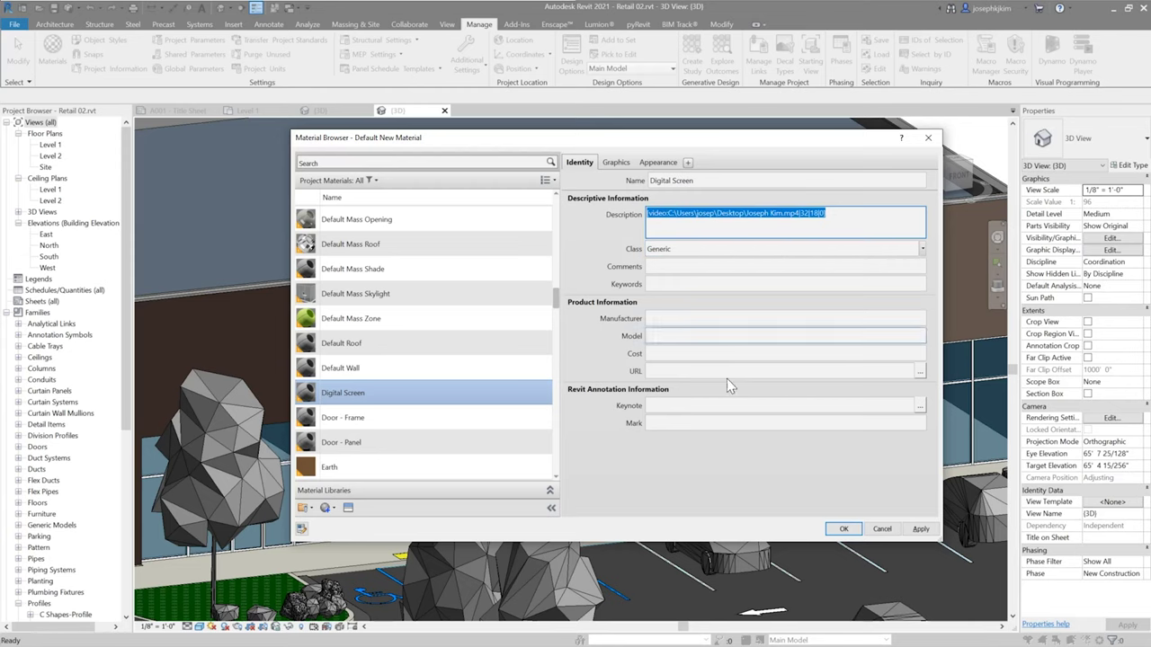
{"action": "left_click", "coordinate": [843, 529]}
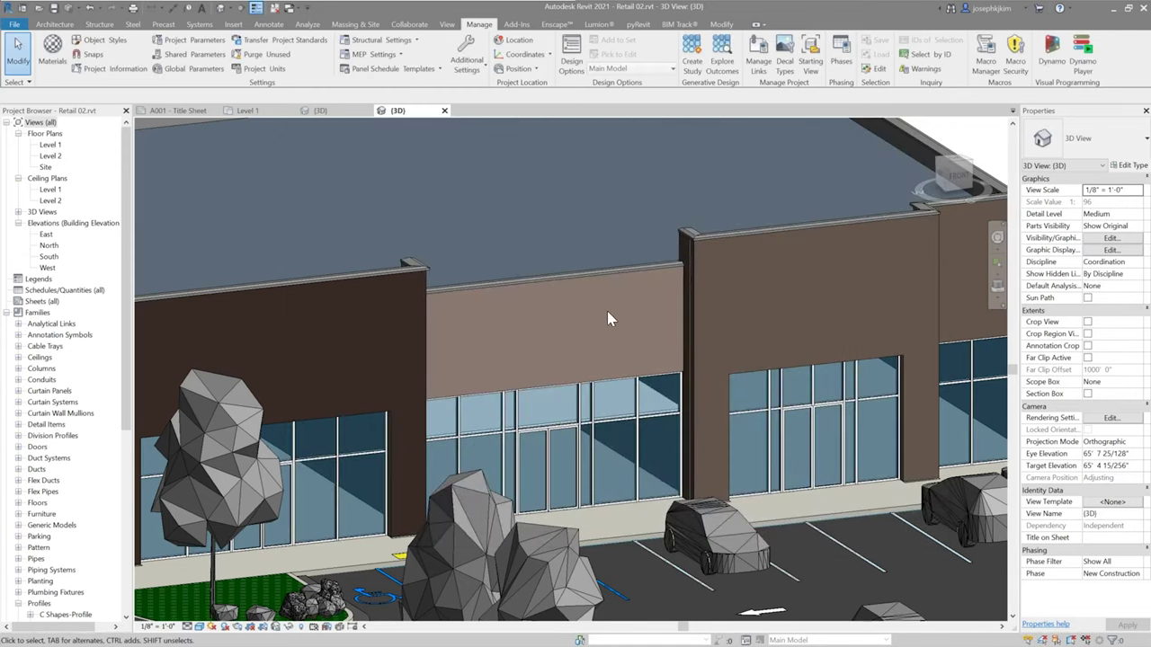
- Paint the wall face above the central storefront with the Digital Screen material
{"action": "scroll", "coordinate": [608, 319], "scroll_direction": "down", "scroll_amount": 2}
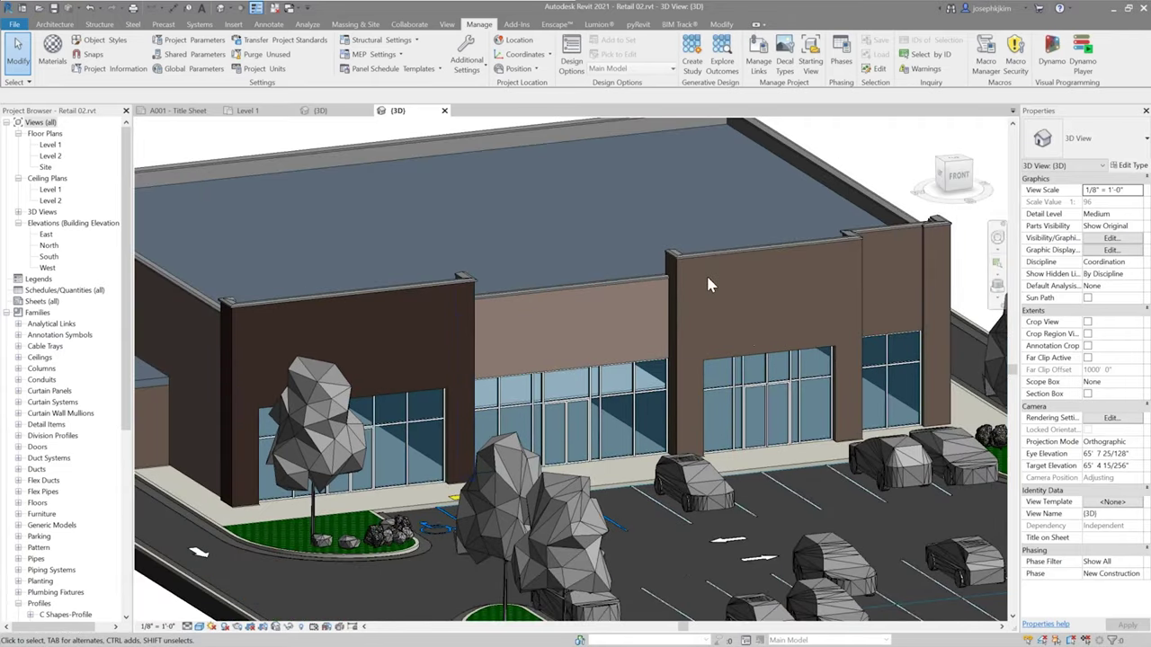
{"action": "left_click", "coordinate": [721, 27]}
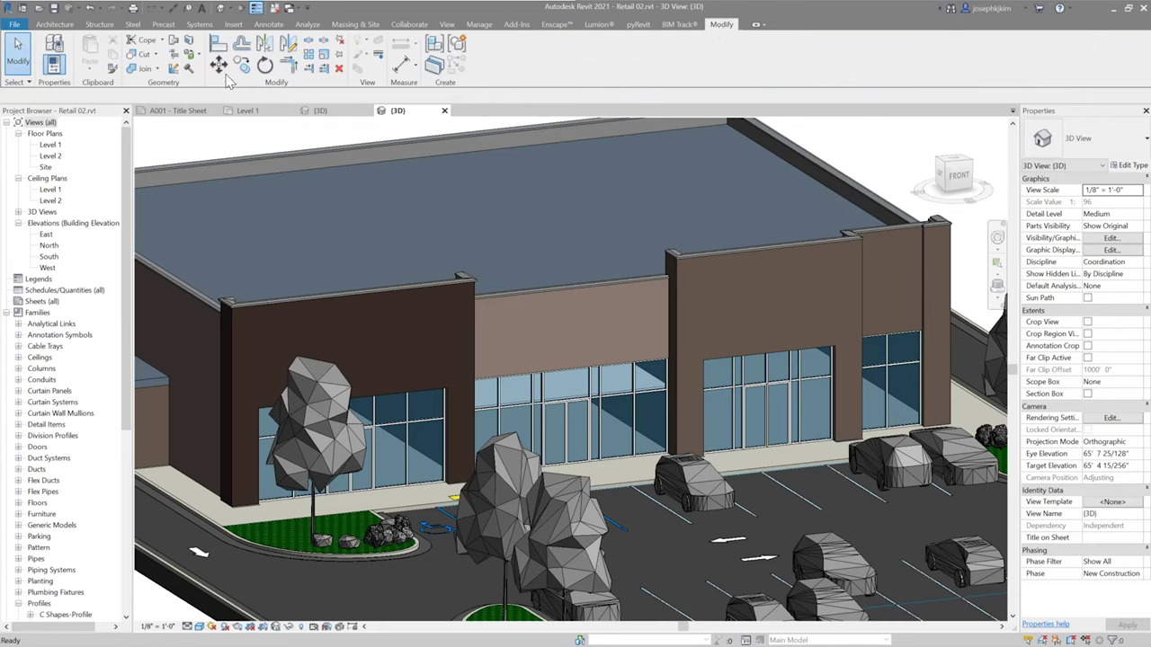
{"action": "left_click", "coordinate": [199, 55]}
{"action": "left_click", "coordinate": [174, 79]}
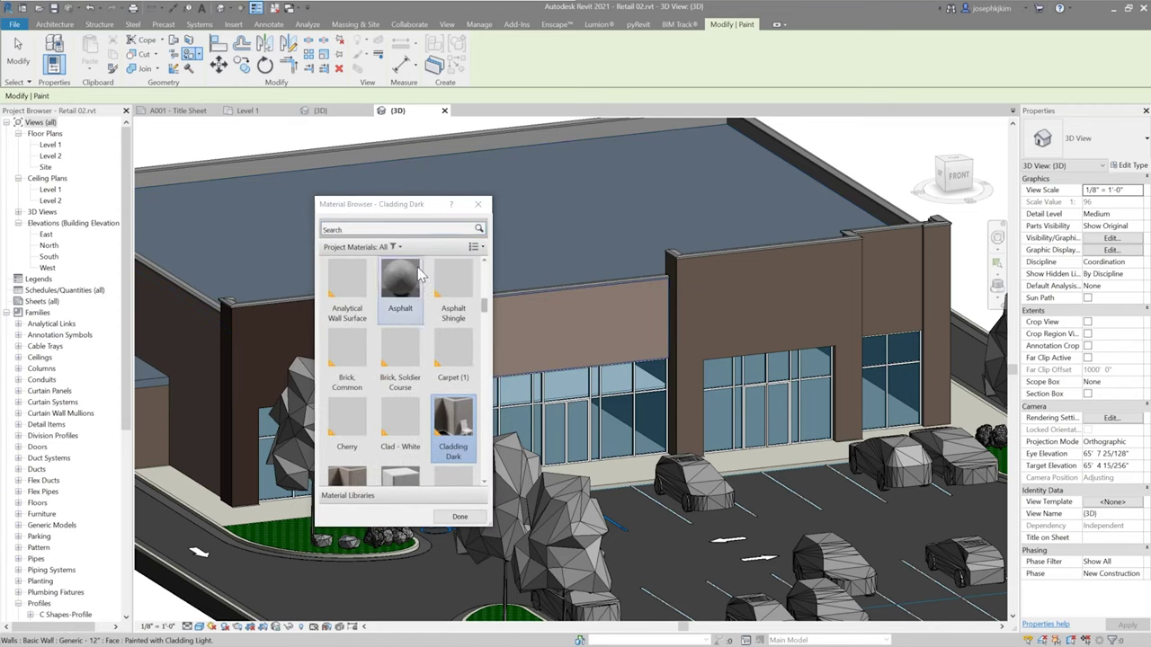
{"action": "left_click", "coordinate": [396, 229]}
{"action": "type", "text": "c"}
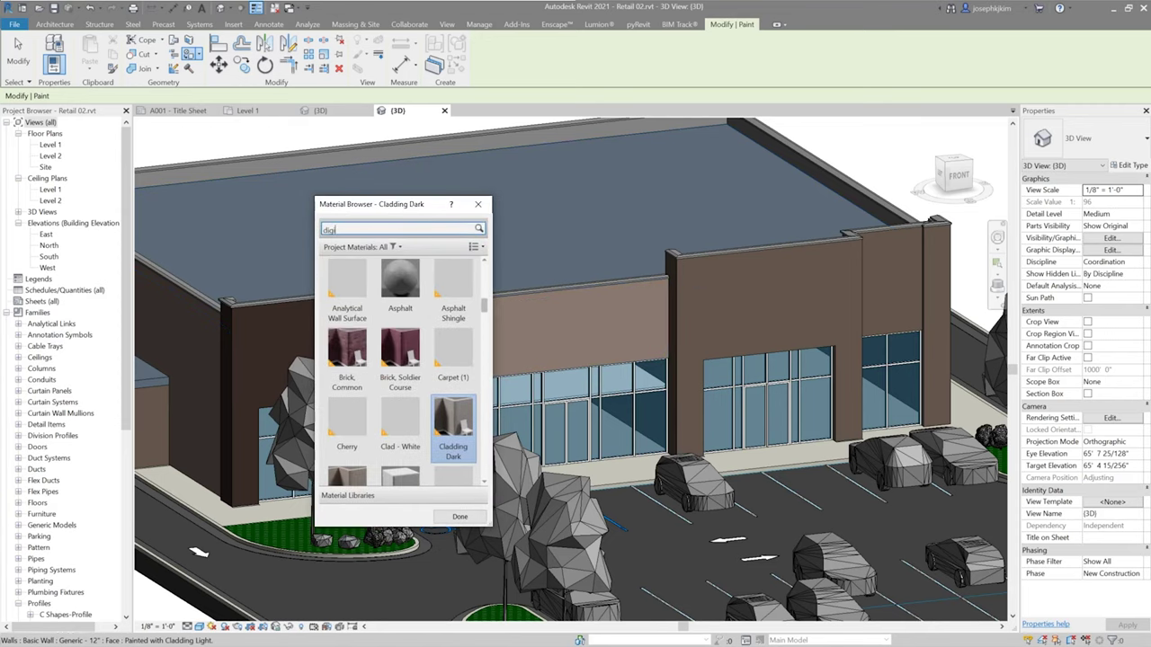
{"action": "left_click", "coordinate": [353, 301]}
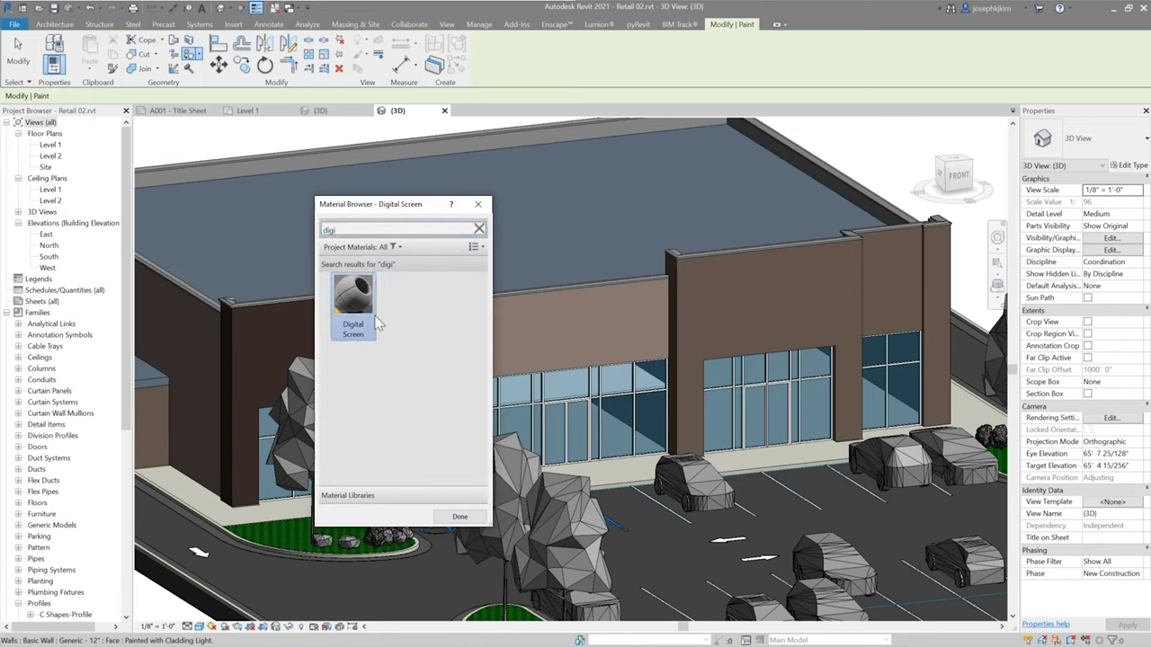
{"action": "left_click", "coordinate": [618, 317]}
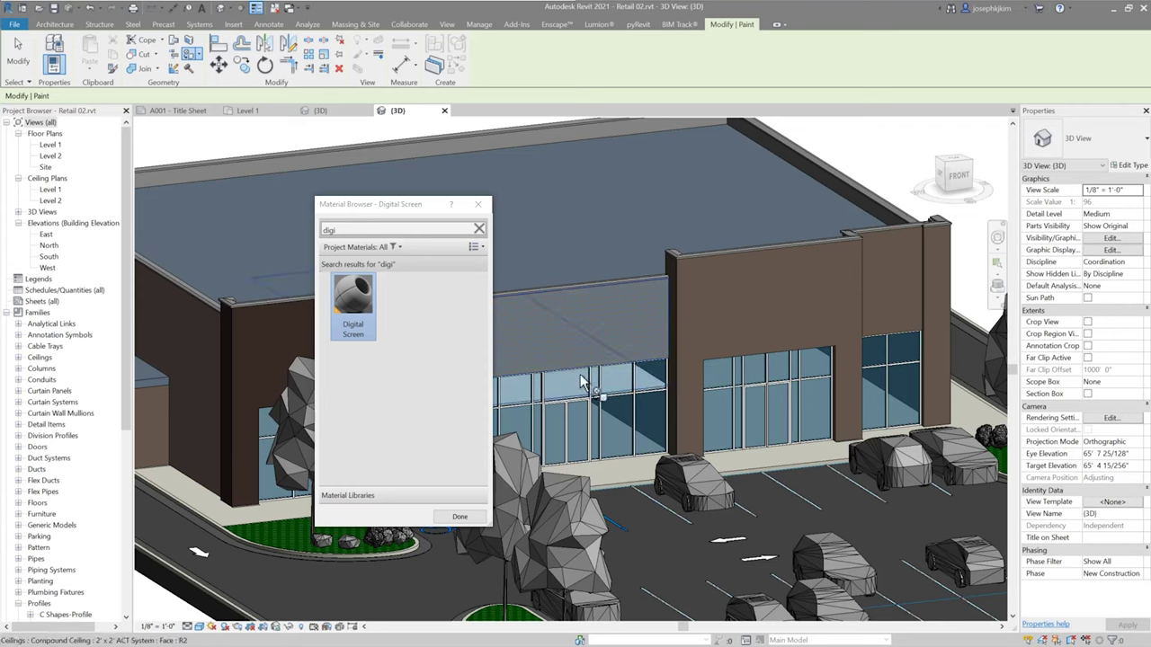
{"action": "left_click", "coordinate": [460, 516]}
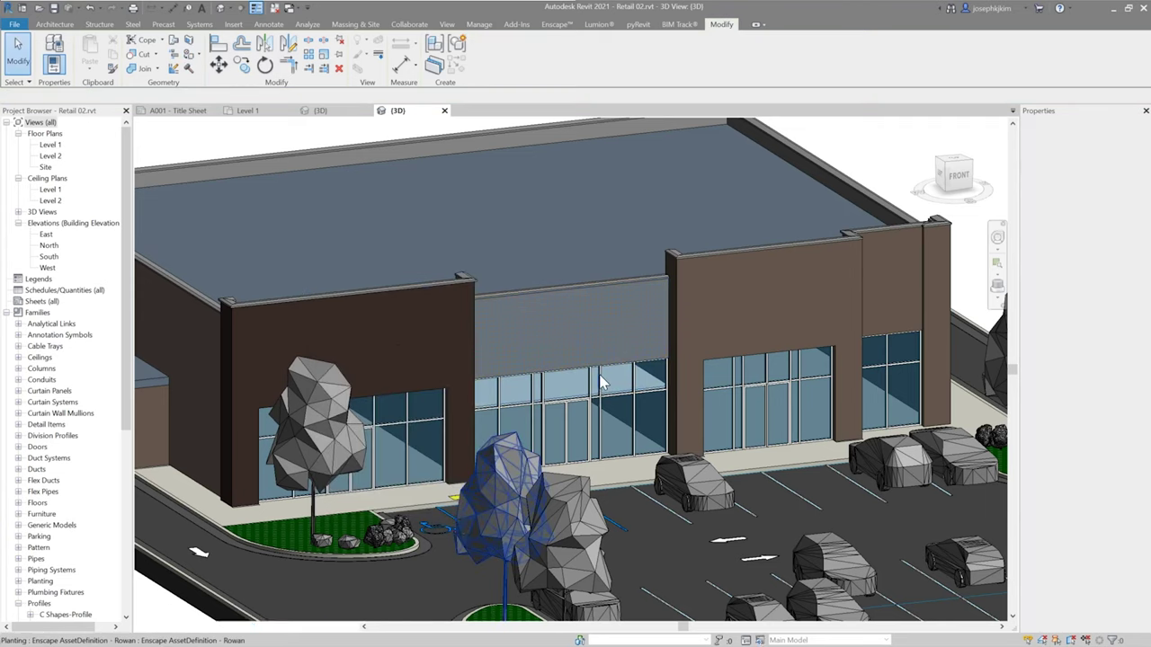
- Switch to Enscape, walk closer to the central storefront to check the video wall, and return to Revit
{"action": "key", "text": "alt+Tab"}
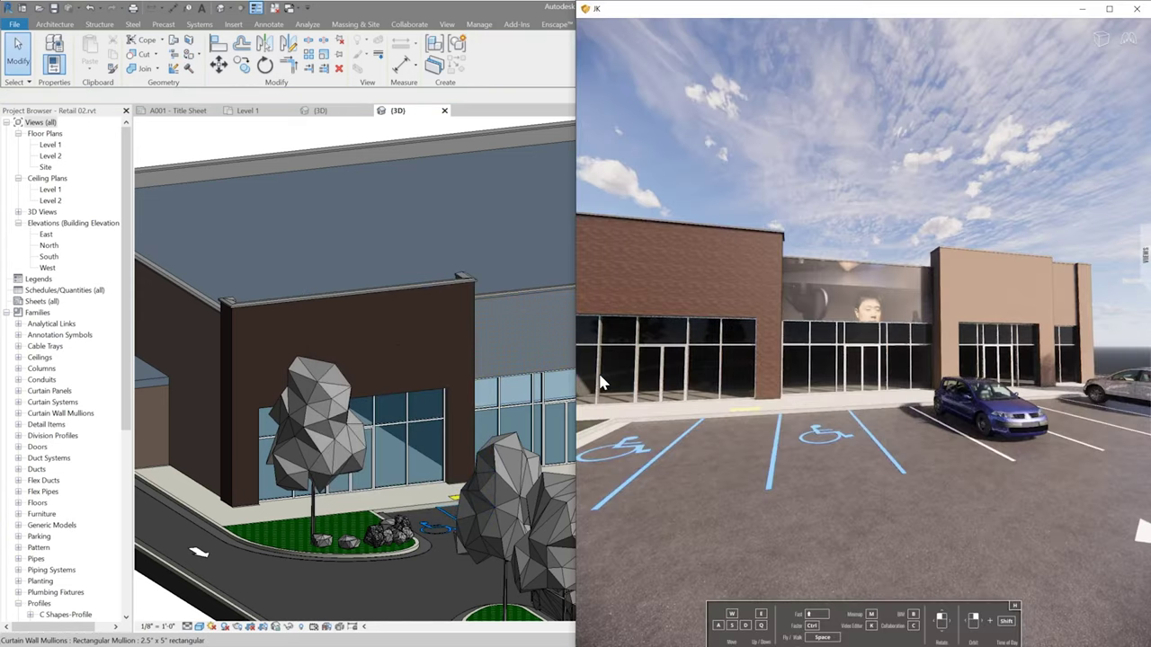
{"action": "left_click_drag", "start_coordinate": [879, 351], "coordinate": [902, 344]}
{"action": "key", "text": "w"}
{"action": "key", "text": "w"}
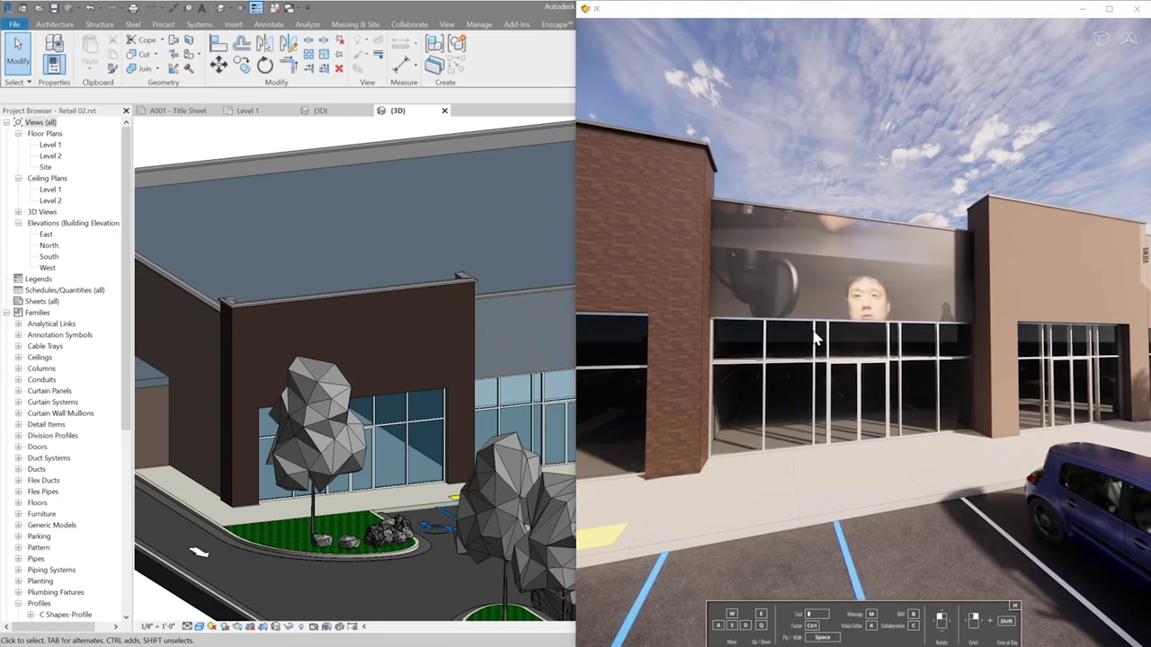
{"action": "double_click", "coordinate": [549, 11]}
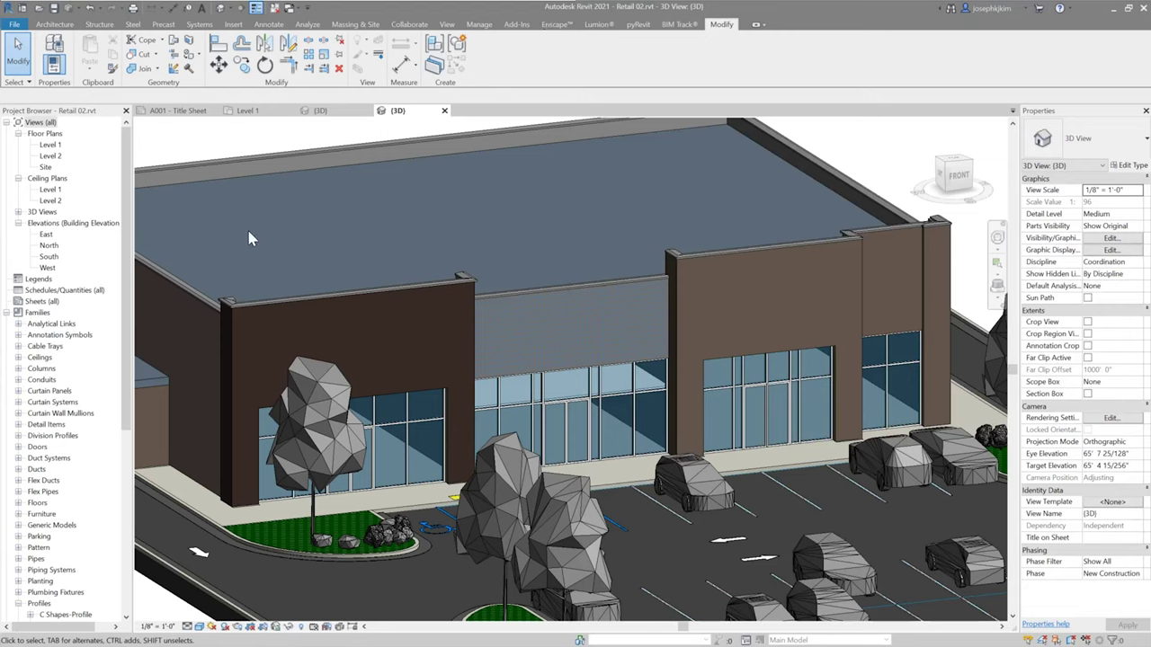
- Open the South elevation and move the tile pattern upward on the wall between grids 2 and 3
{"action": "double_click", "coordinate": [49, 257]}
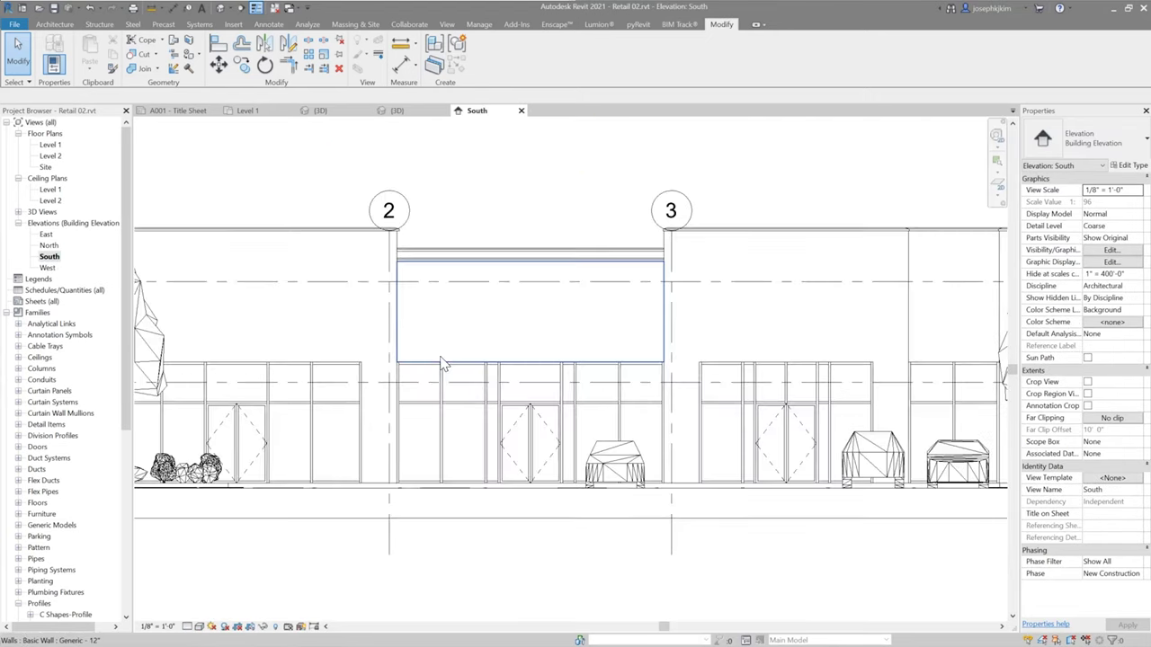
{"action": "scroll", "coordinate": [441, 364], "scroll_direction": "up", "scroll_amount": 1}
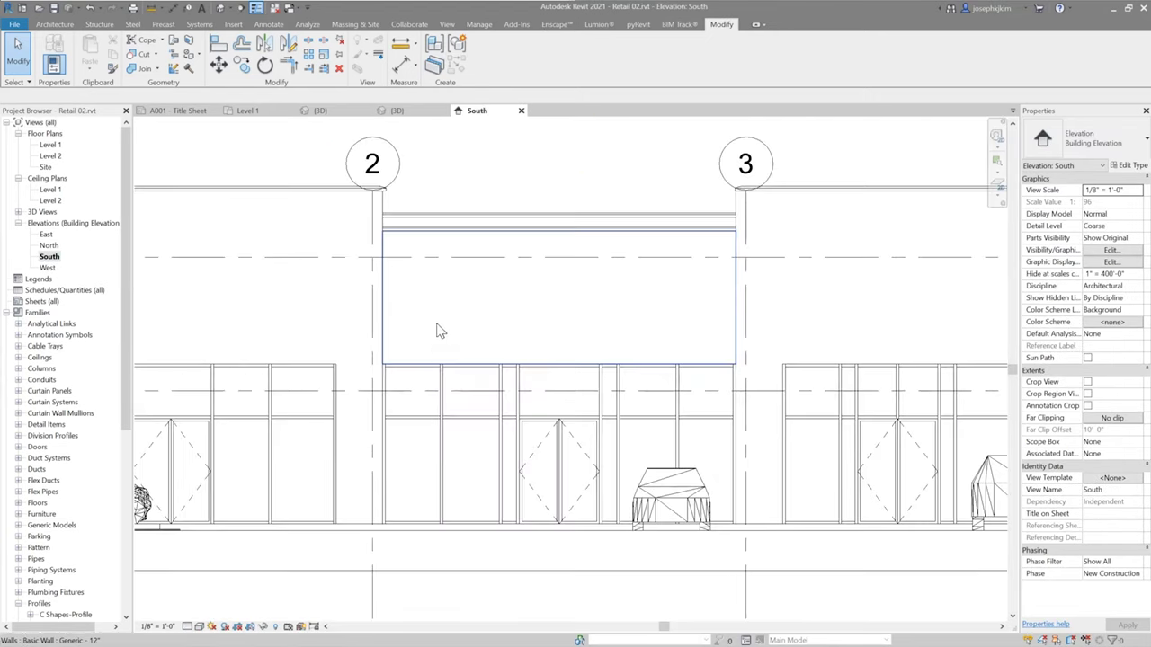
{"action": "left_click", "coordinate": [581, 283]}
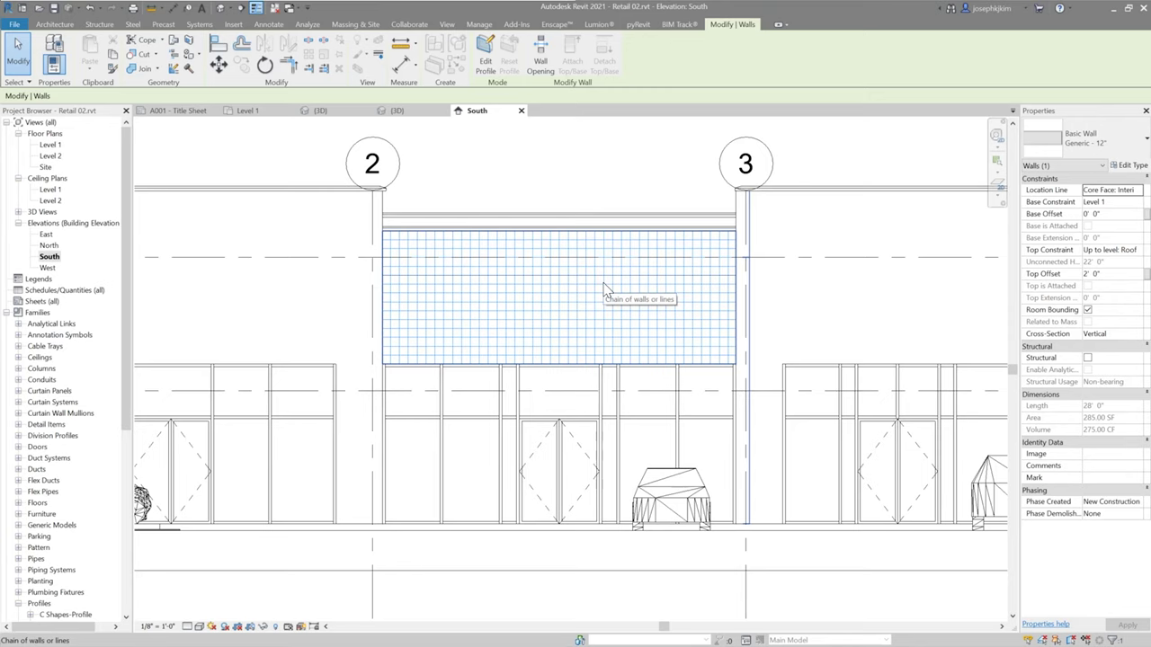
{"action": "key", "text": "m"}
{"action": "key", "text": "v"}
{"action": "left_click", "coordinate": [608, 293]}
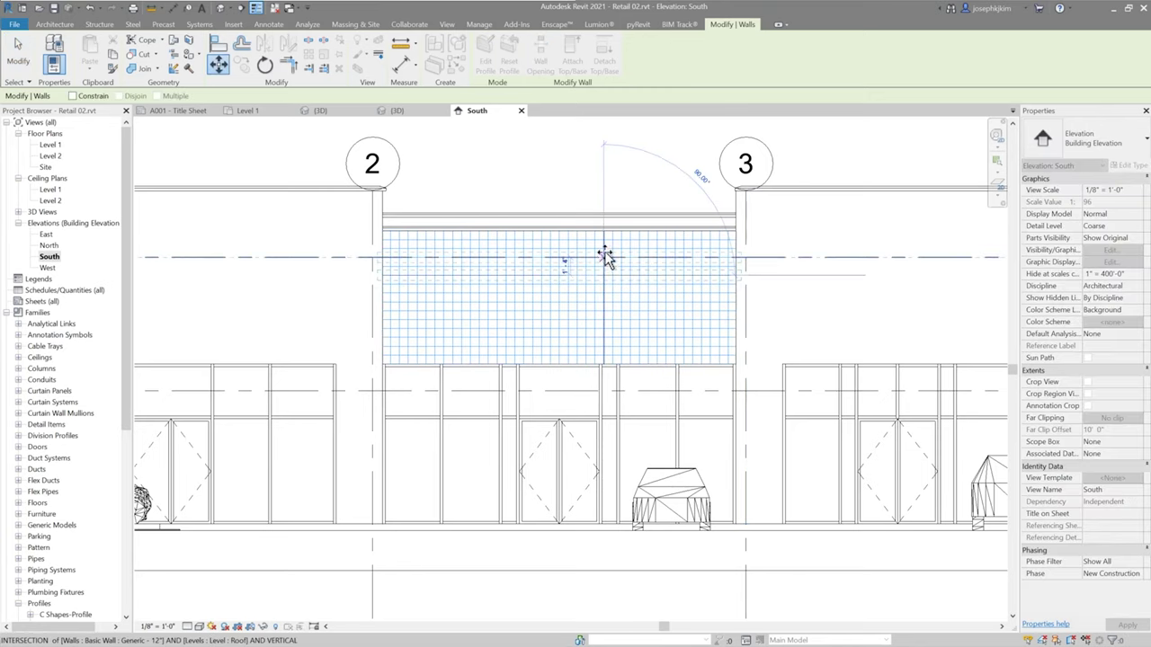
{"action": "left_click", "coordinate": [602, 238]}
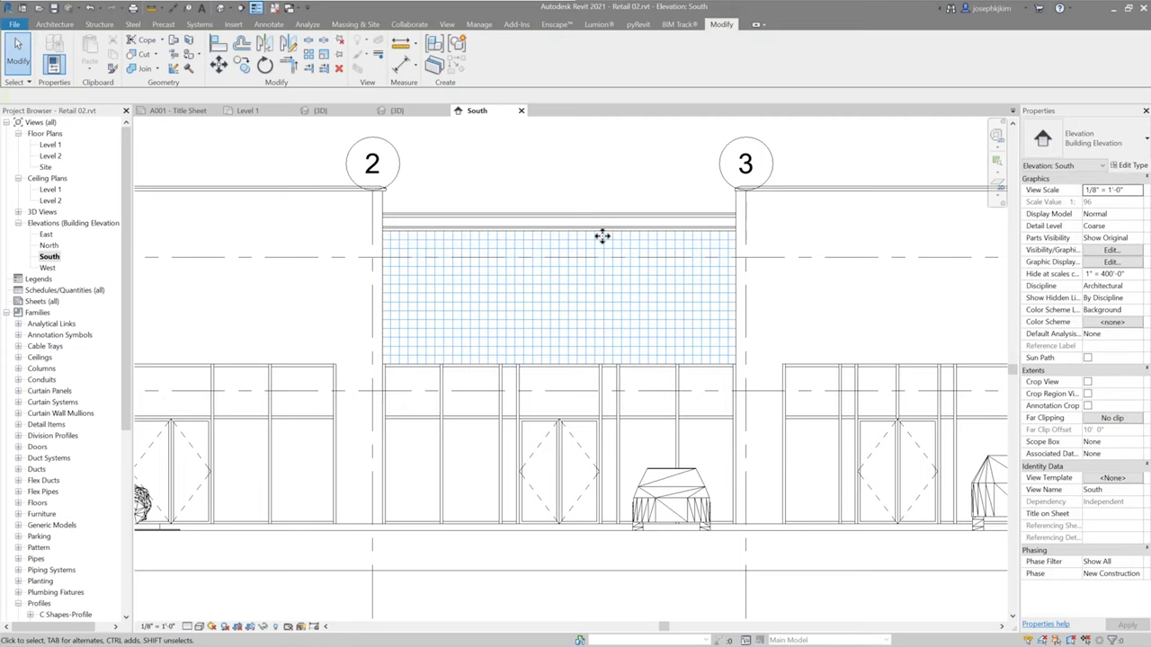
- Arrange the Revit window side by side with the Enscape window
{"action": "key", "text": "alt+Tab"}
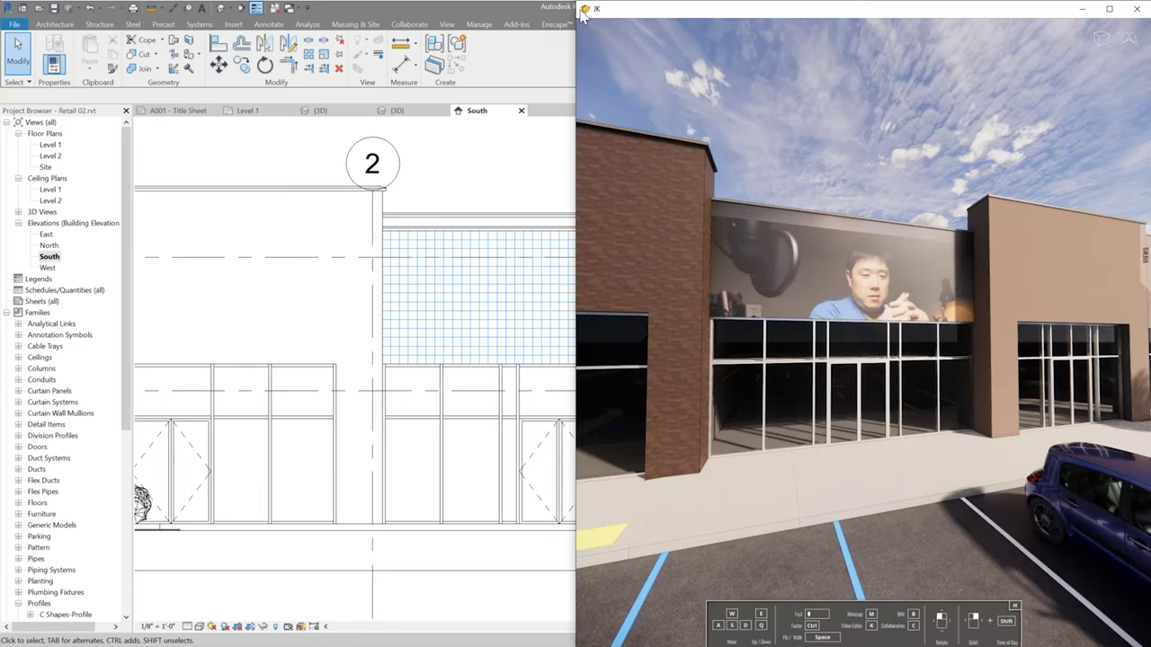
{"action": "left_click", "coordinate": [552, 16]}
{"action": "key", "text": "super+Left"}
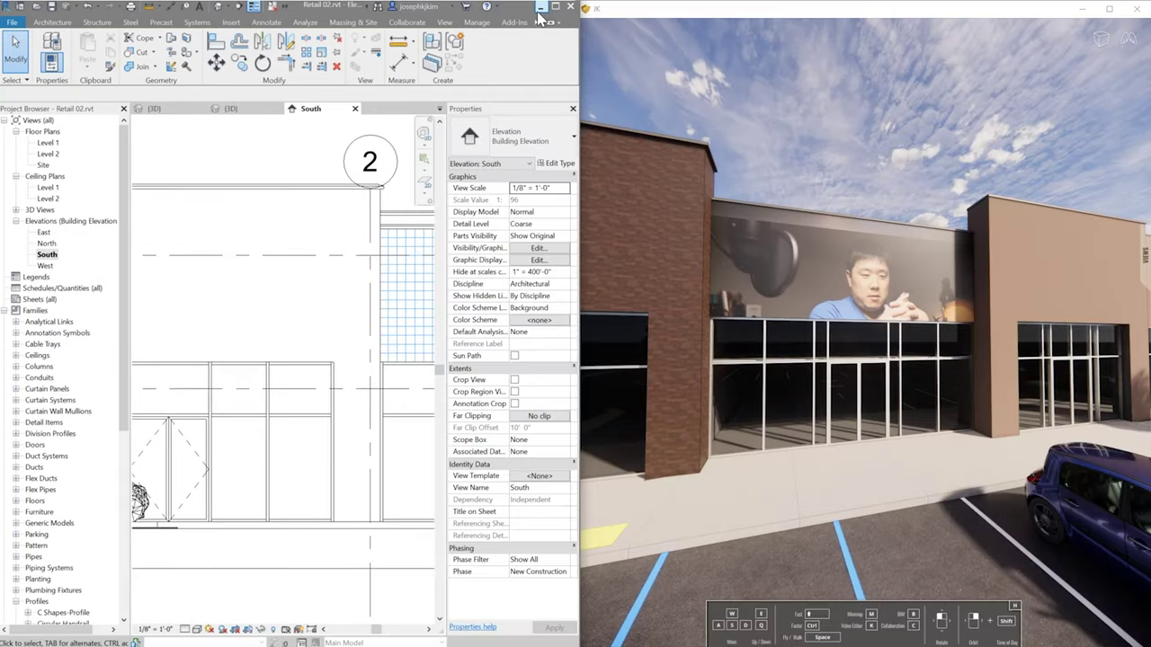
- Move a horizontal line of the wall's tile pattern further up to raise the video texture
{"action": "scroll", "coordinate": [334, 259], "scroll_direction": "up", "scroll_amount": 4}
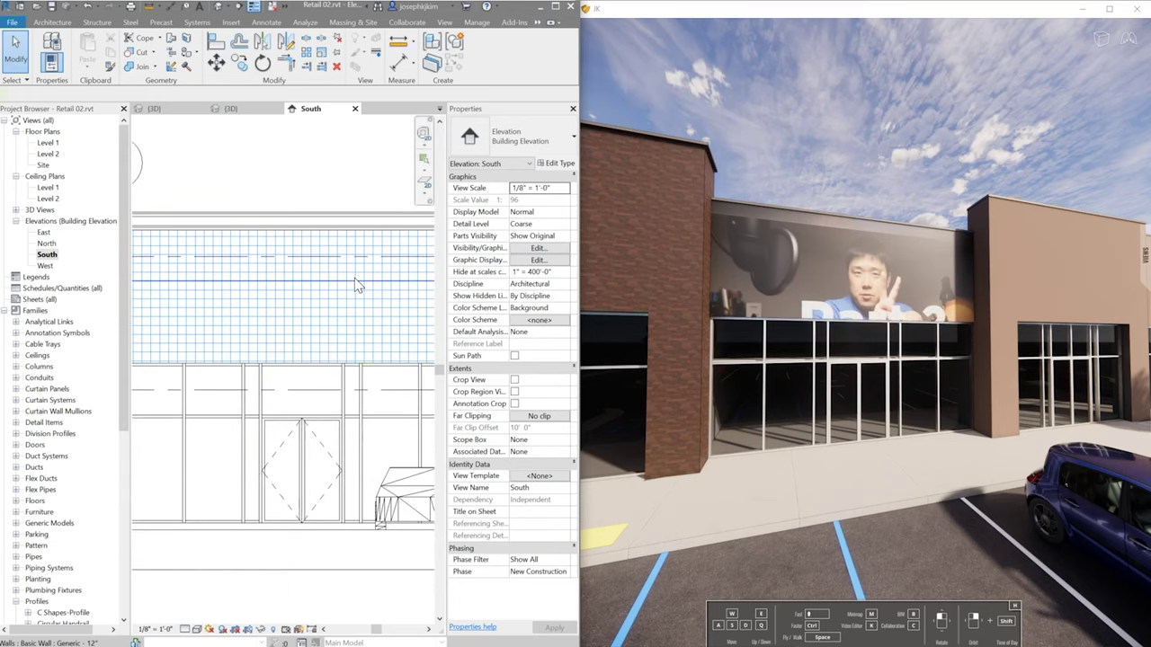
{"action": "left_click", "coordinate": [354, 277]}
{"action": "key", "text": "Escape"}
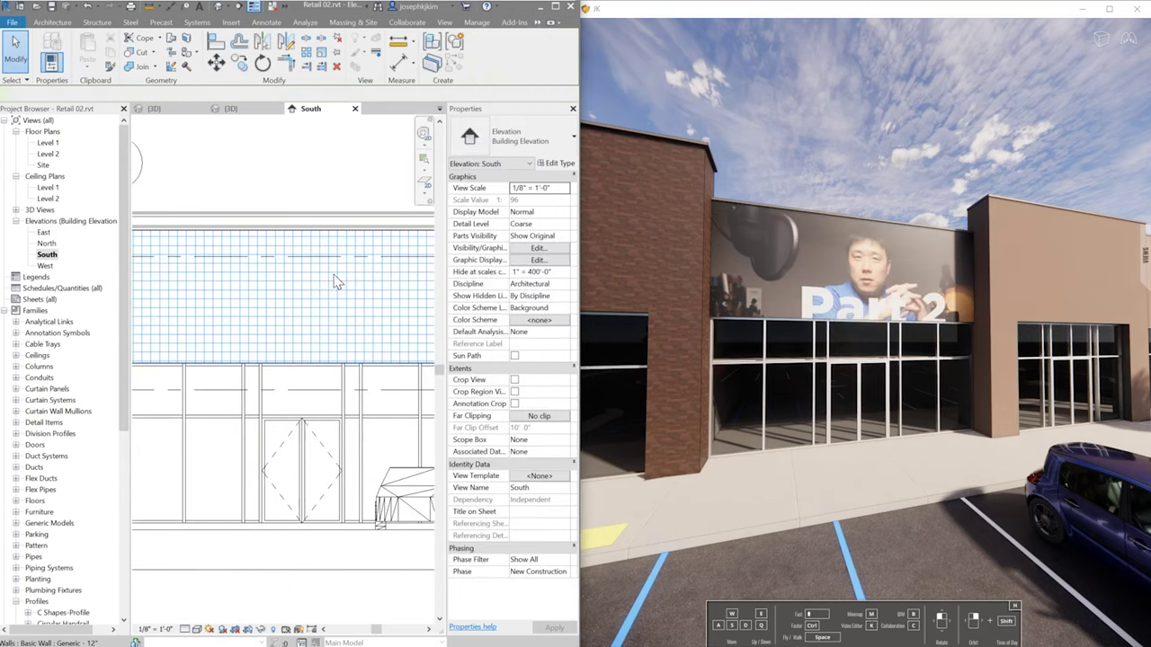
{"action": "left_click", "coordinate": [334, 282]}
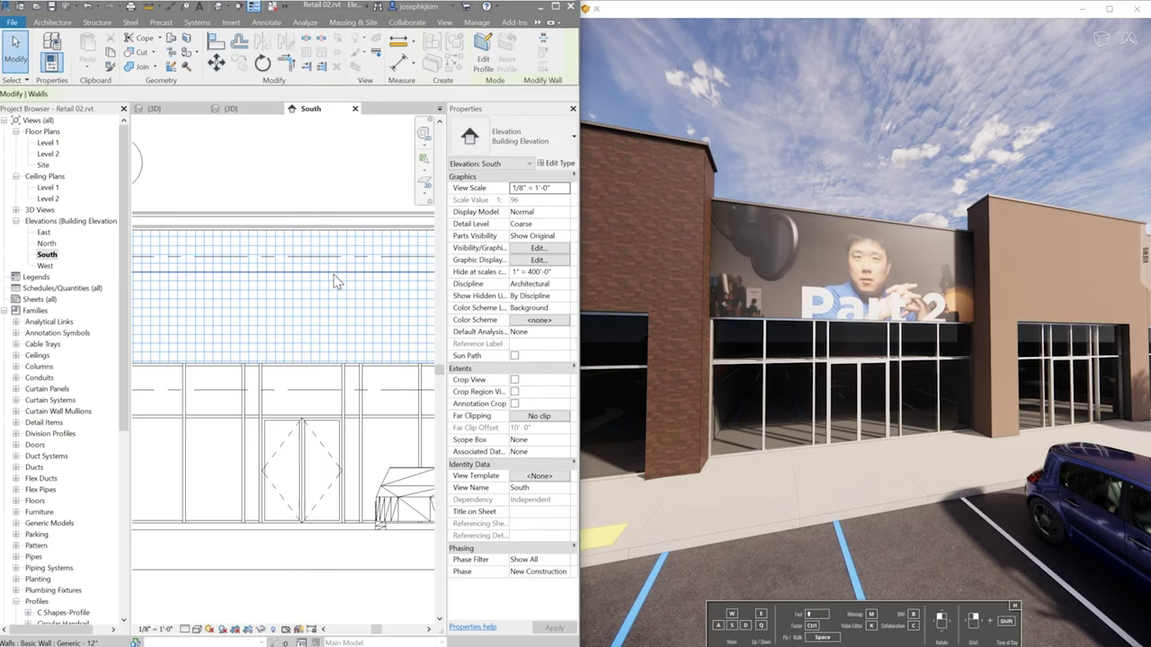
{"action": "key", "text": "m"}
{"action": "key", "text": "v"}
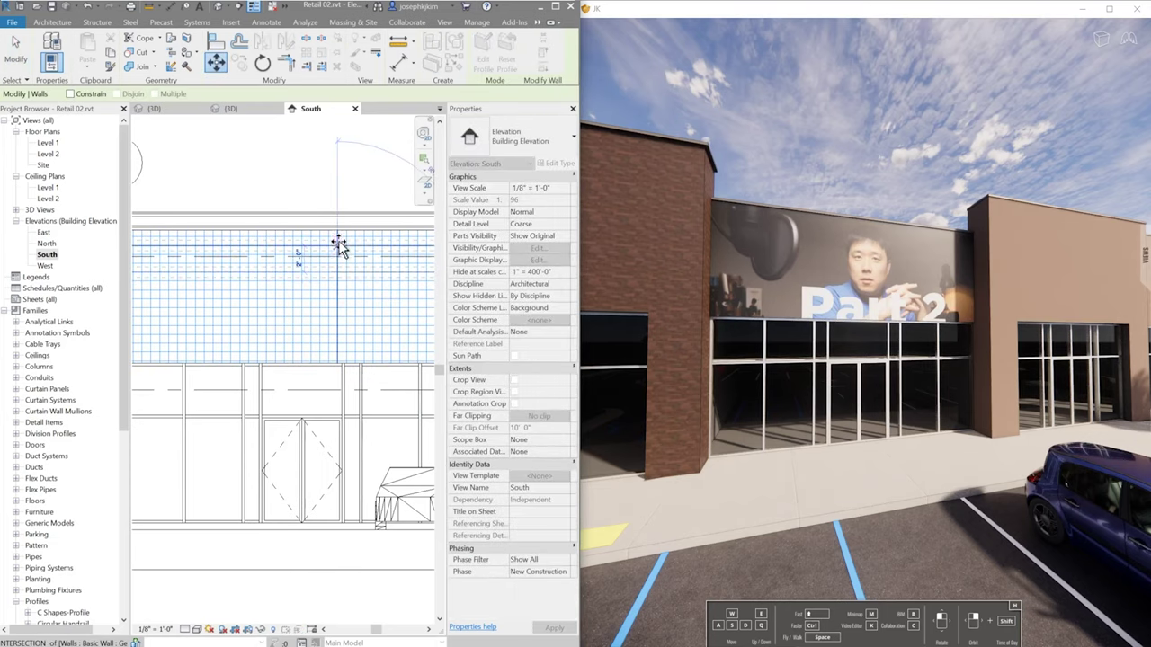
{"action": "key", "text": "Escape"}
{"action": "key", "text": "Escape"}
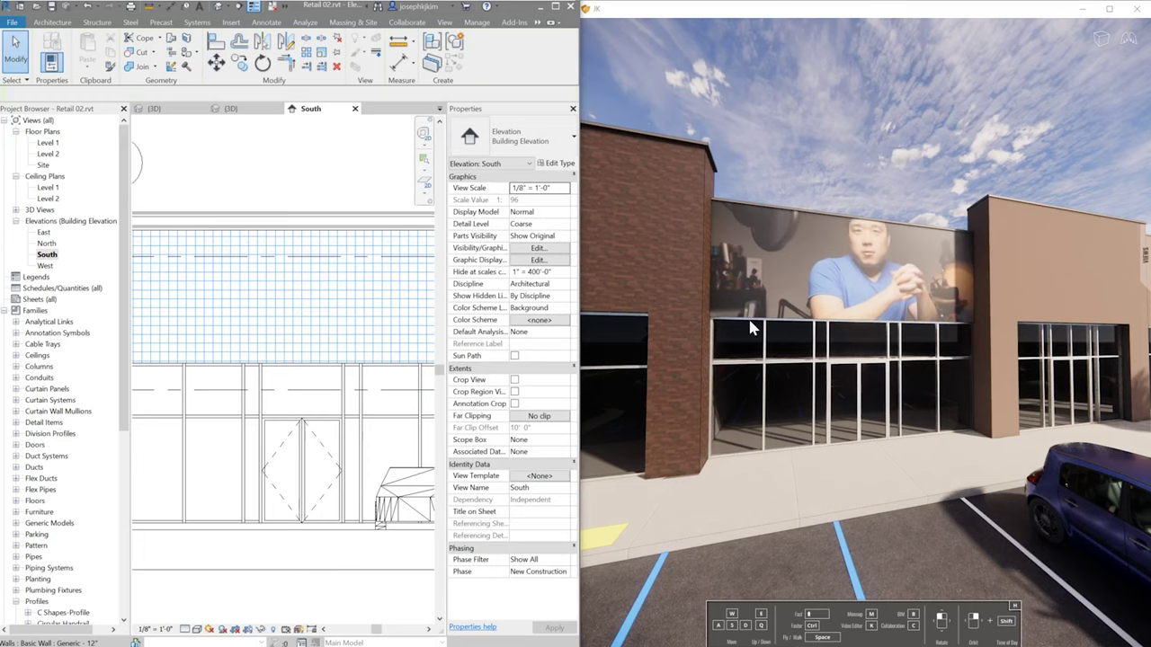
- Move the wall's tile pattern sideways toward grid 2 to adjust the video's horizontal alignment
{"action": "left_click", "coordinate": [297, 299]}
{"action": "key", "text": "m"}
{"action": "key", "text": "v"}
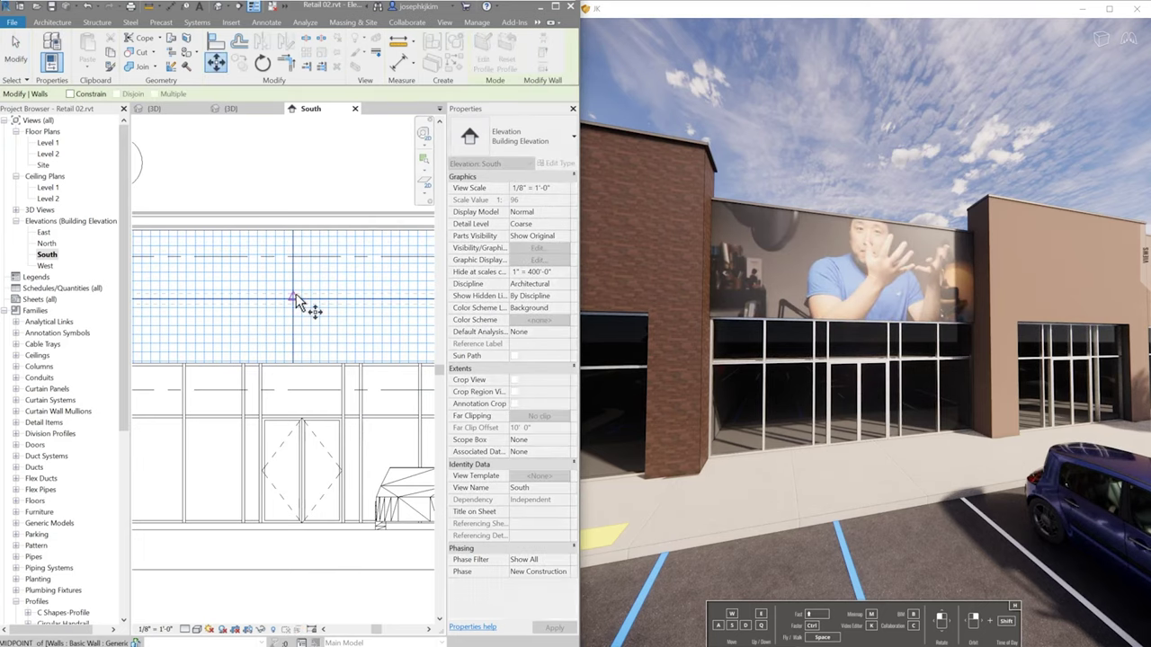
{"action": "key", "text": "Escape"}
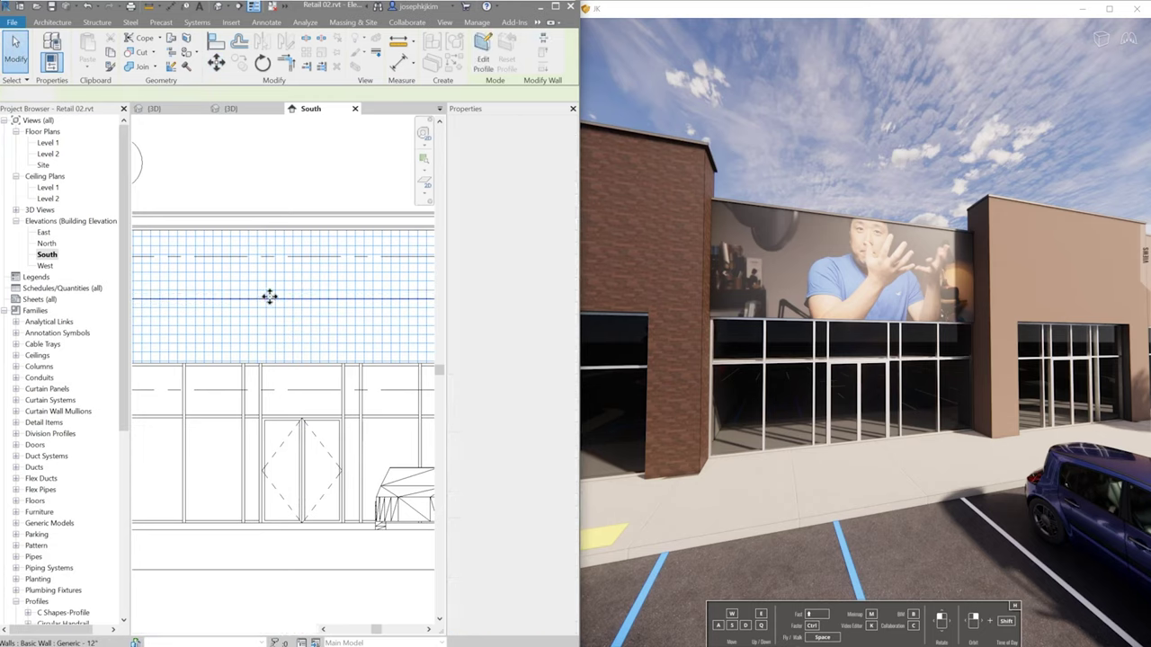
{"action": "key", "text": "Escape"}
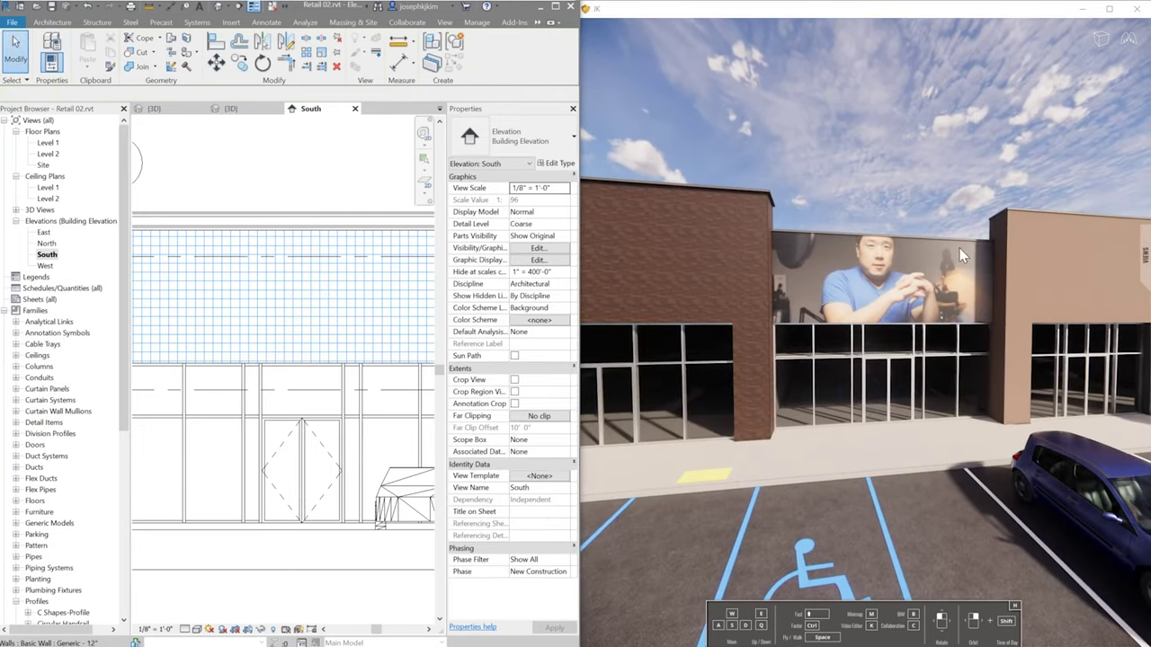